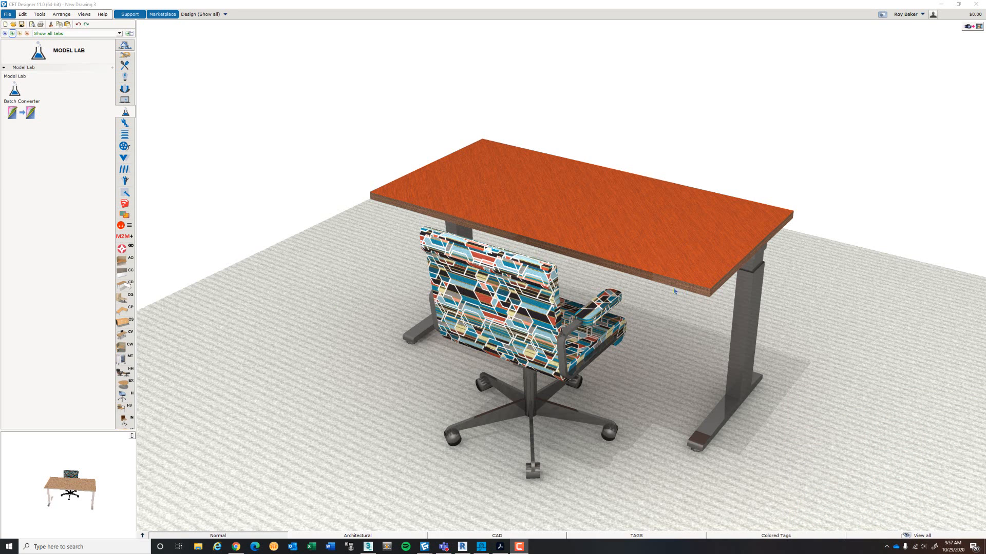
click(273, 143)
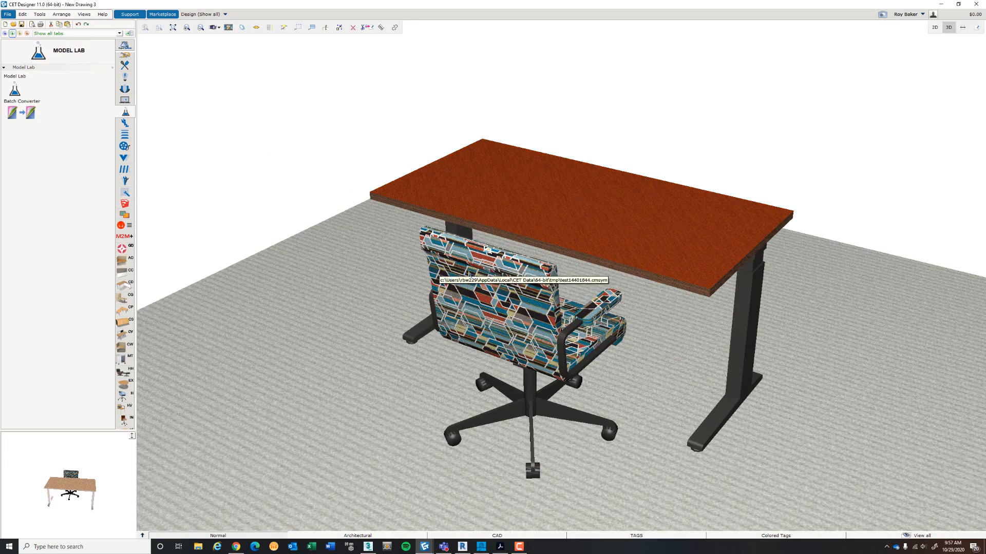
middle_drag(528, 292, 461, 282)
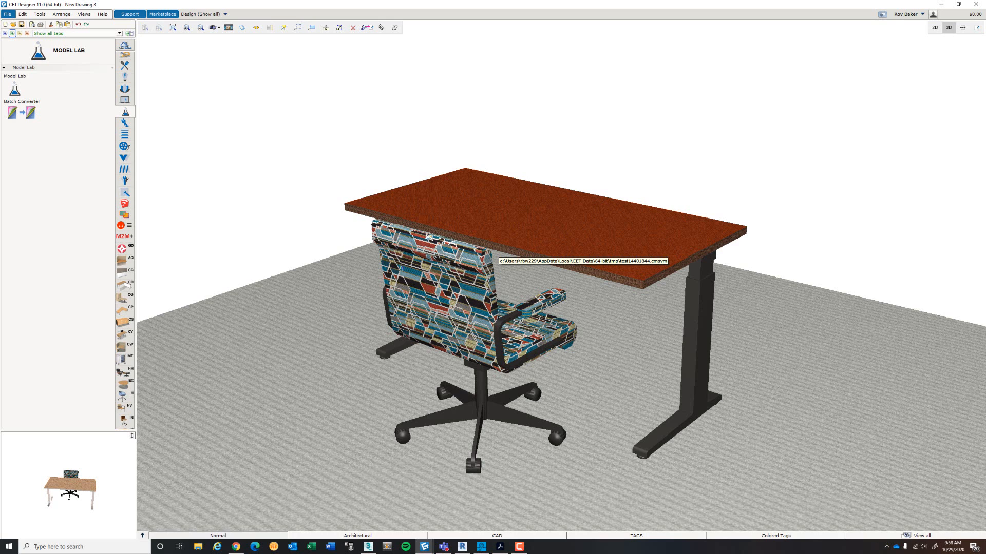
- Switch to Revit and examine the desk and the patterned task chair in the room's 3D view
click(462, 547)
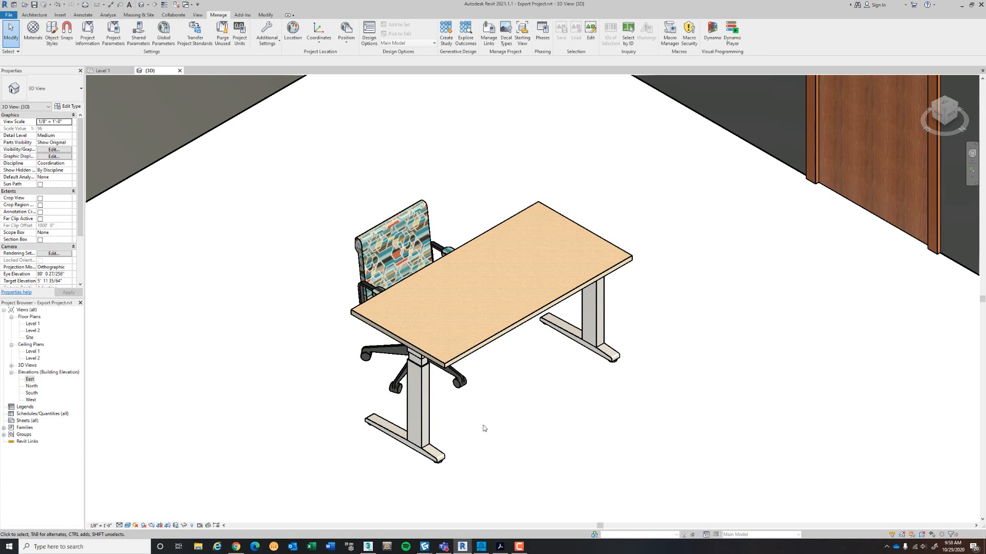
scroll(473, 384, down, 5)
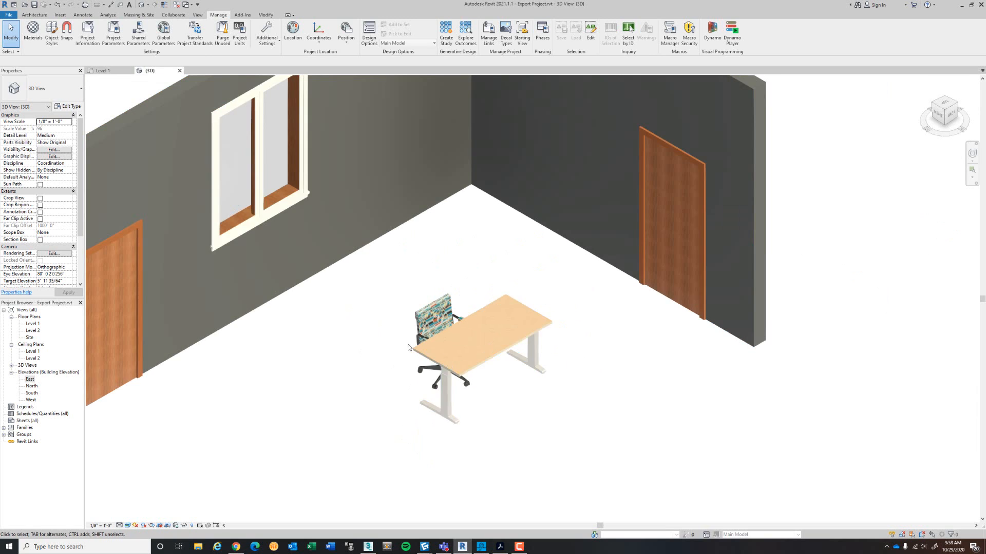
middle_drag(410, 349, 438, 369)
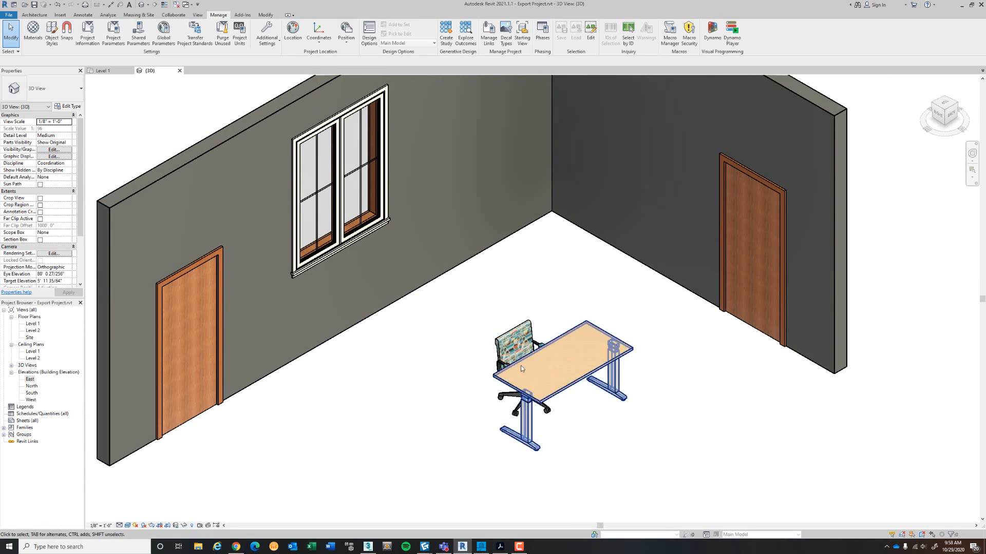
scroll(520, 385, up, 1)
scroll(521, 388, up, 3)
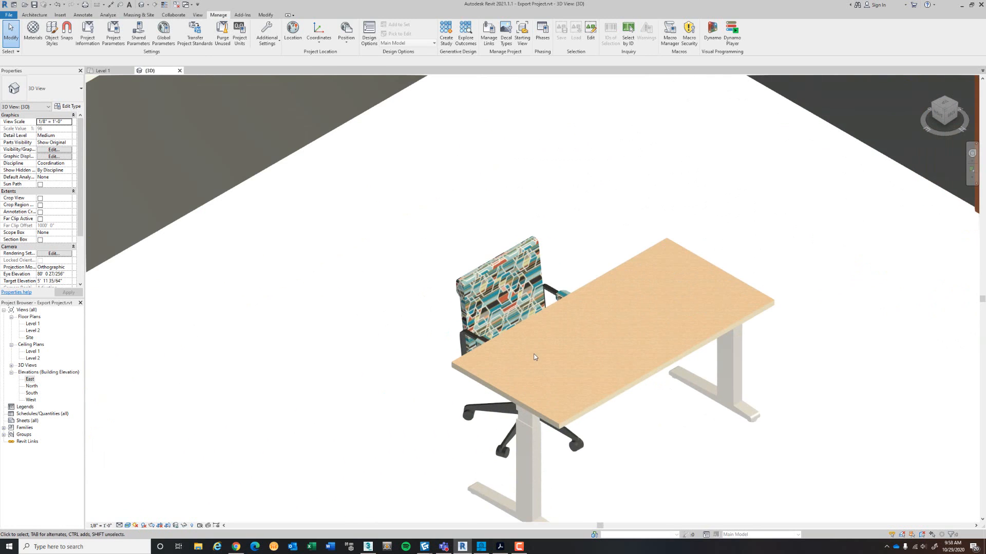
middle_drag(494, 320, 487, 357)
key(alt)
scroll(471, 275, down, 1)
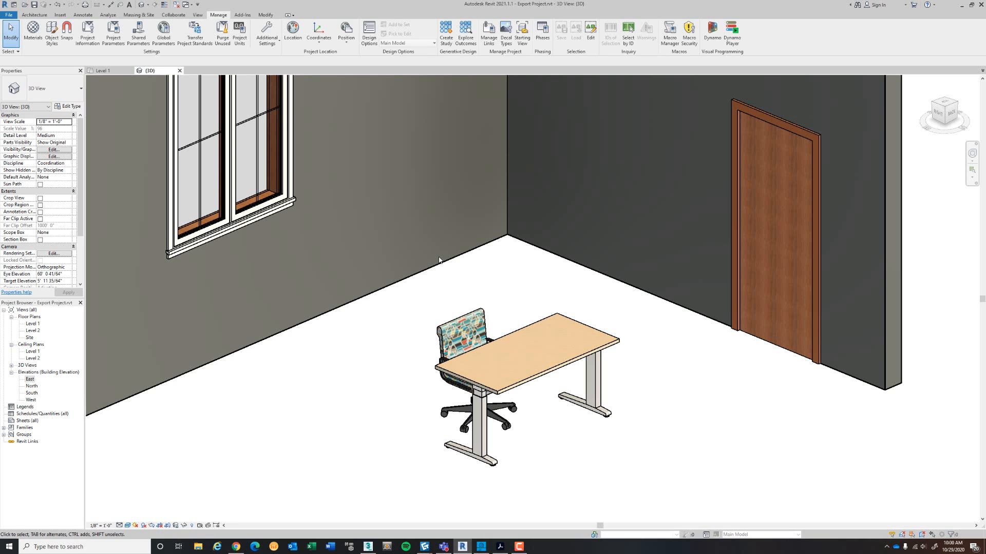
scroll(452, 355, up, 6)
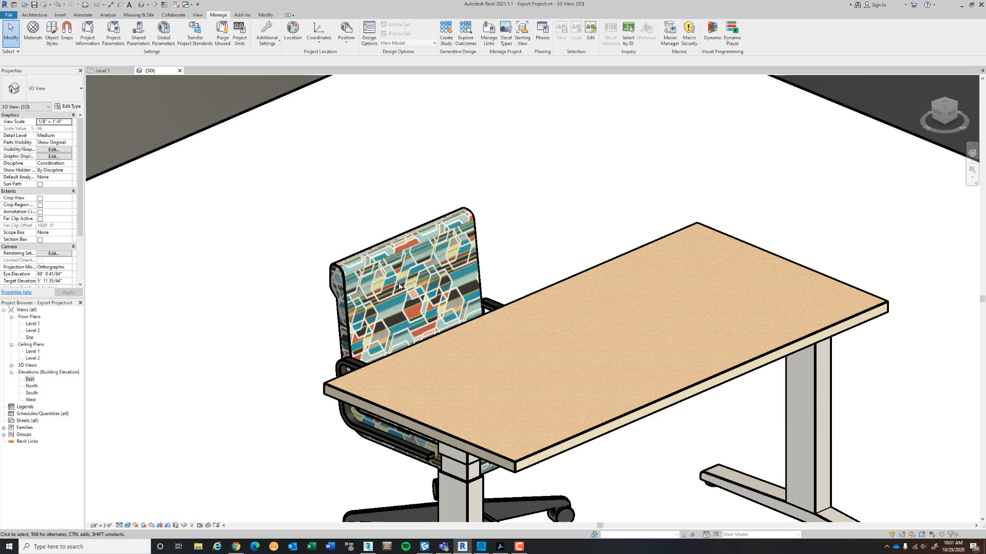
scroll(399, 286, up, 3)
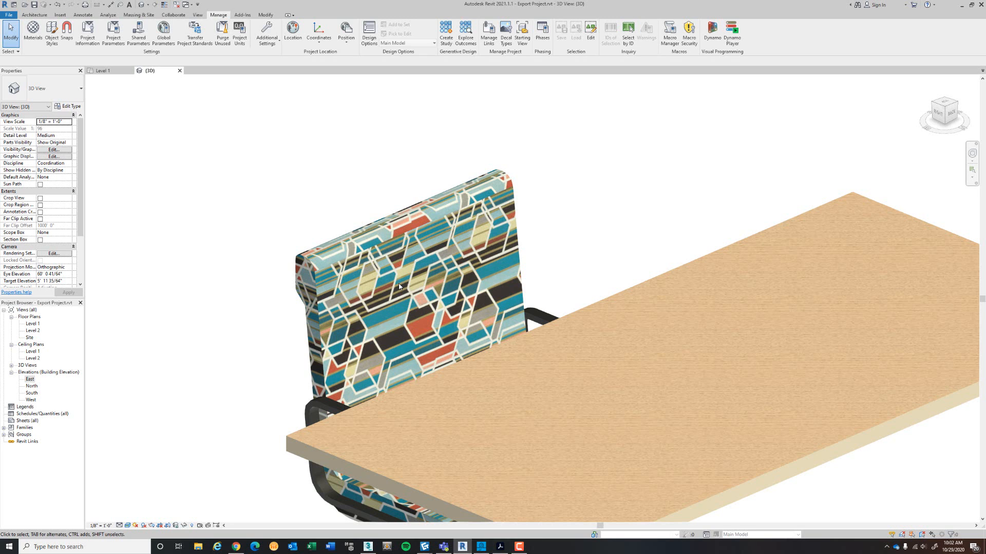
scroll(399, 286, down, 6)
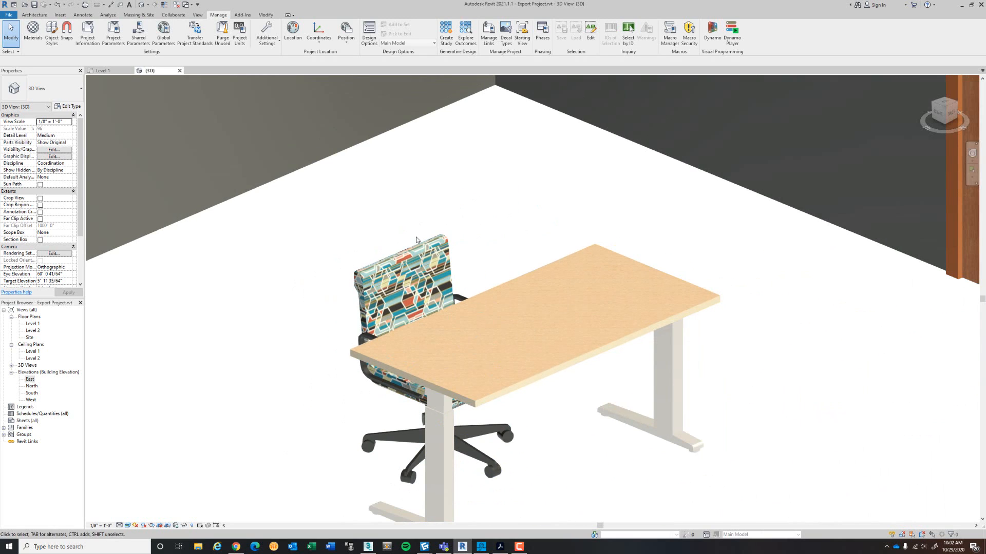
mouse_move(416, 246)
middle_down()
mouse_move(450, 278)
mouse_move(422, 236)
middle_up()
scroll(422, 239, down, 1)
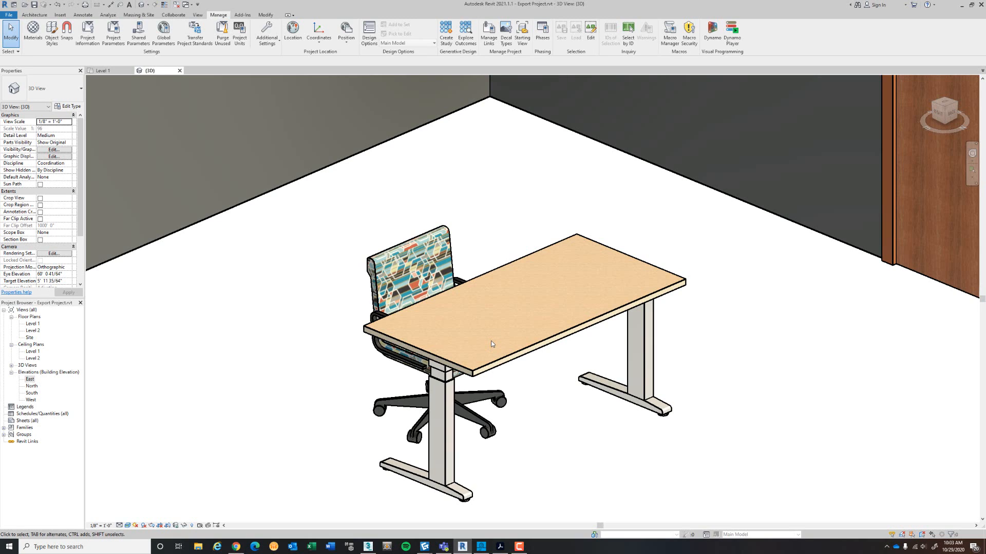
scroll(490, 340, down, 5)
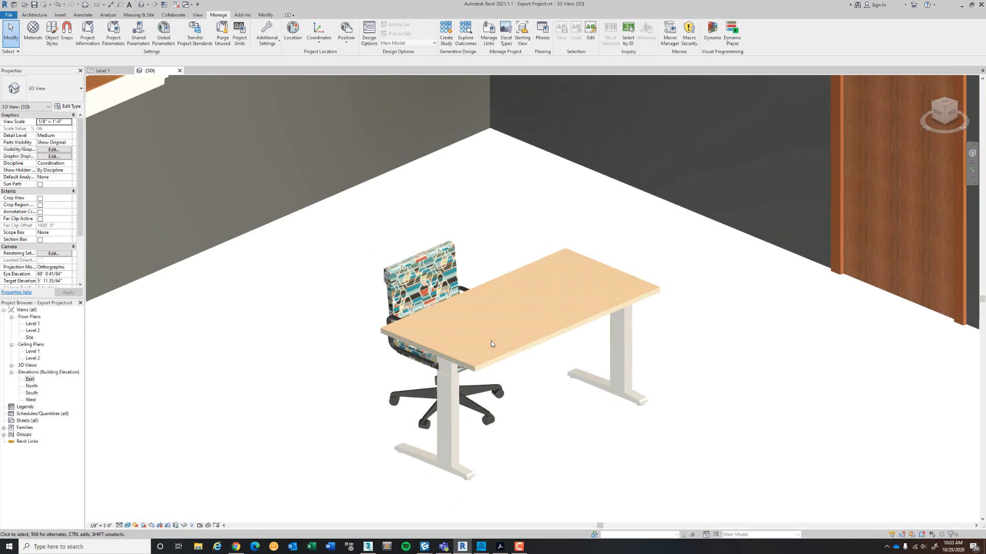
middle_drag(481, 314, 461, 351)
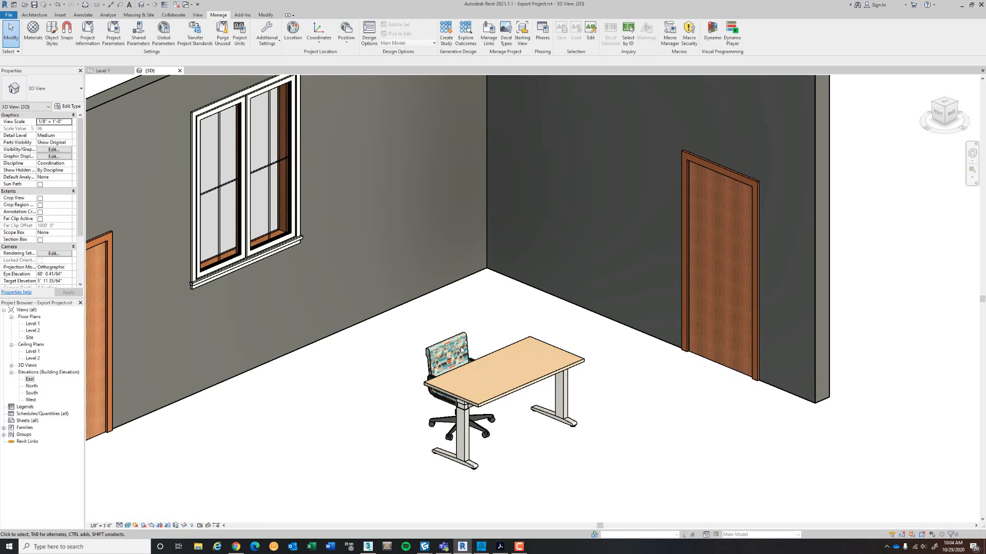
- Temporarily isolate the task chair and the desk in the 3D view, and clear the selection
scroll(468, 334, up, 4)
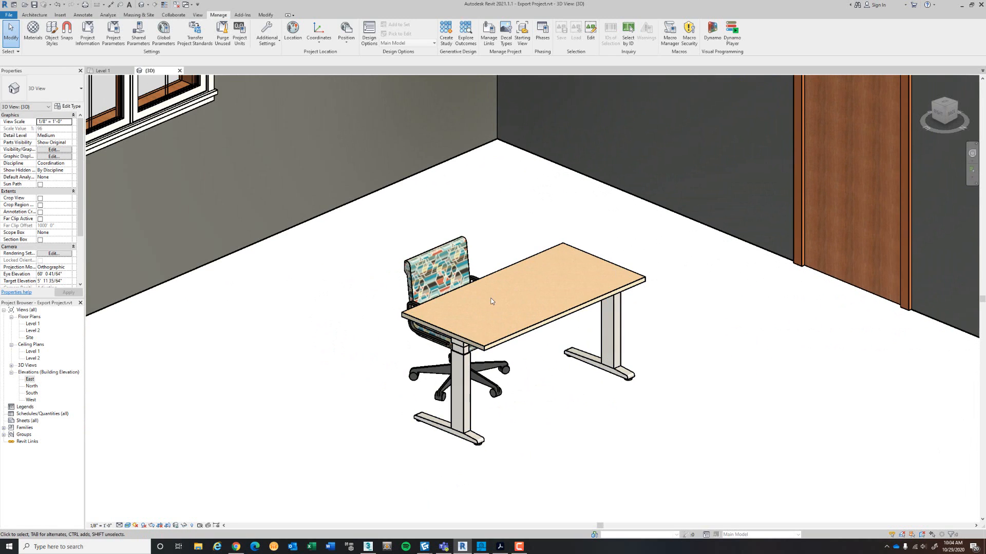
click(460, 252)
ctrl+click(609, 296)
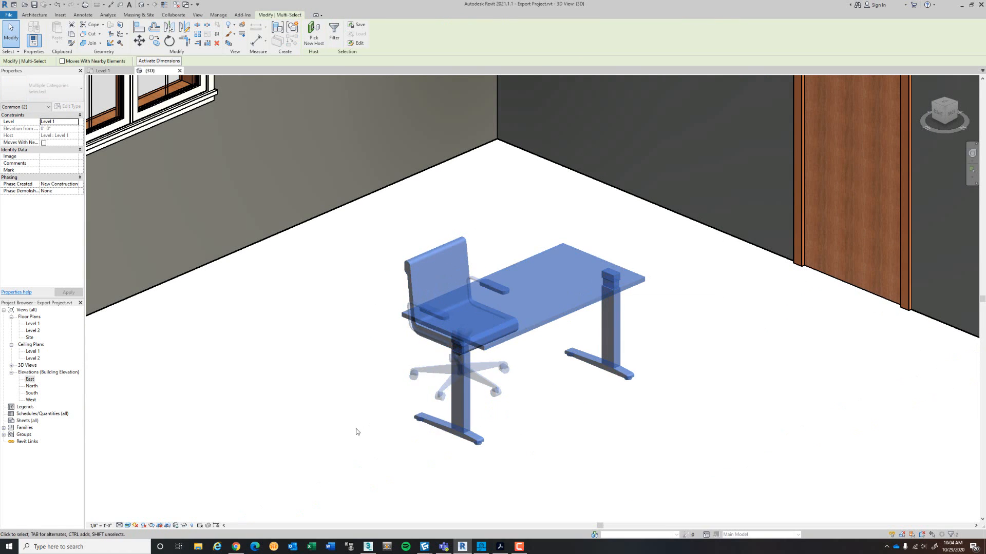
click(185, 526)
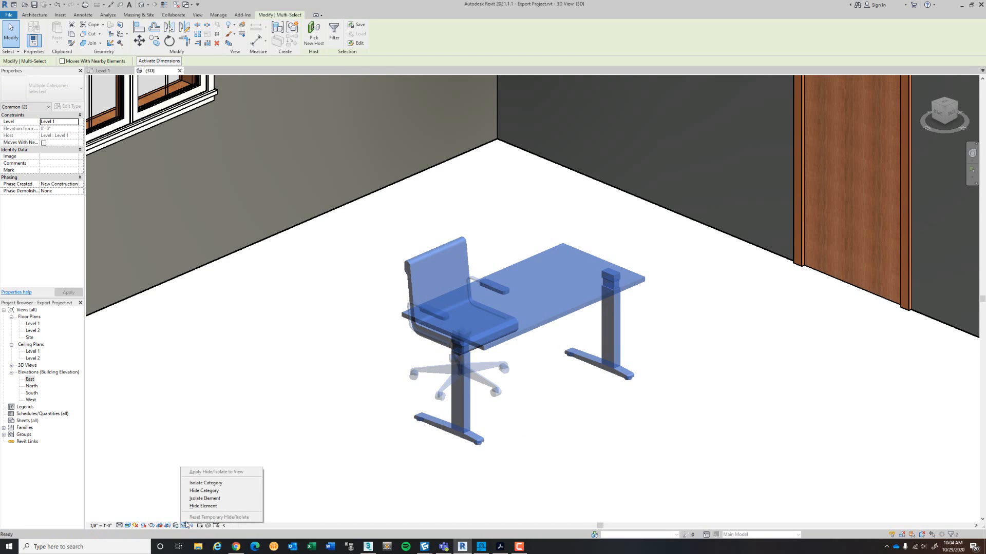
click(229, 502)
scroll(642, 323, down, 3)
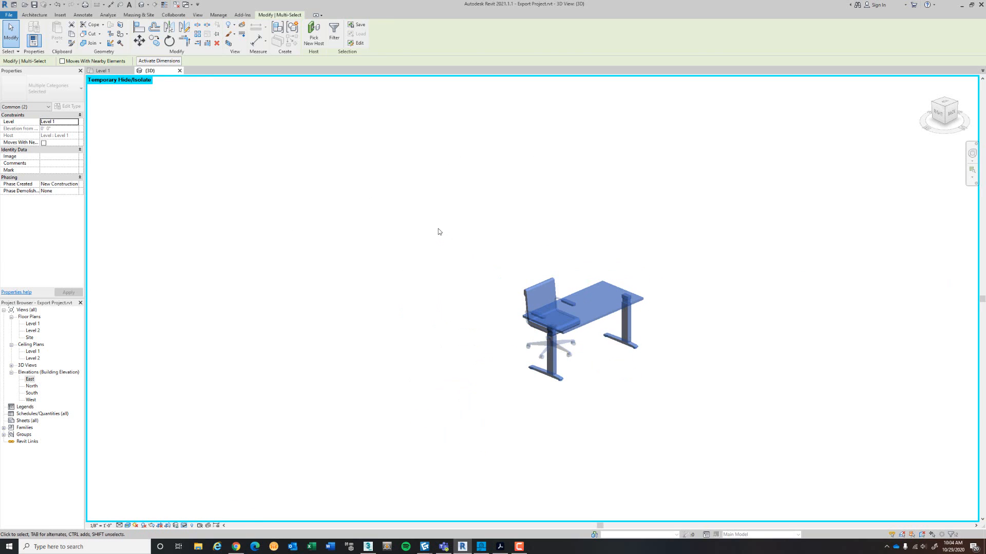
click(438, 229)
click(174, 140)
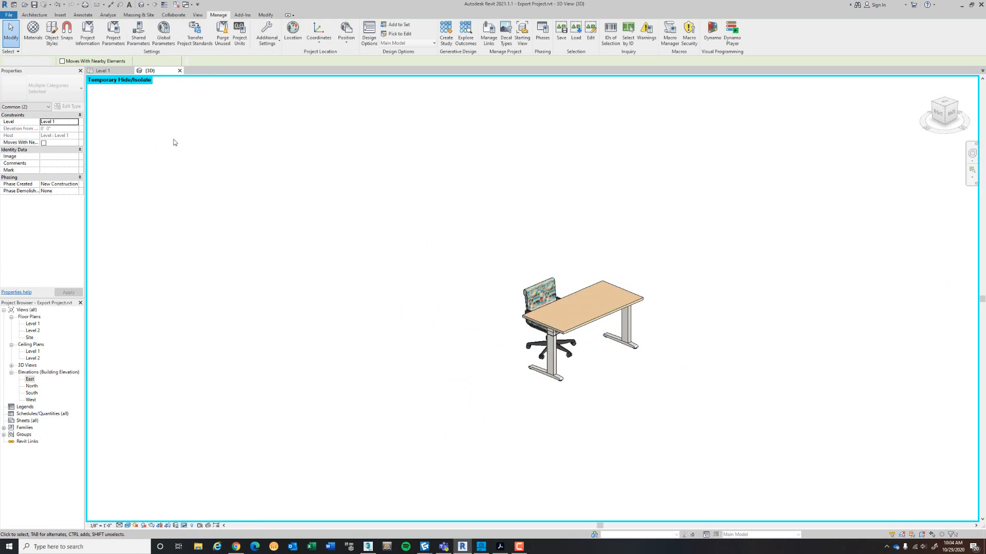
- Start an FBX export of the isolated 3D view and save the project
scroll(544, 307, up, 2)
scroll(539, 301, up, 5)
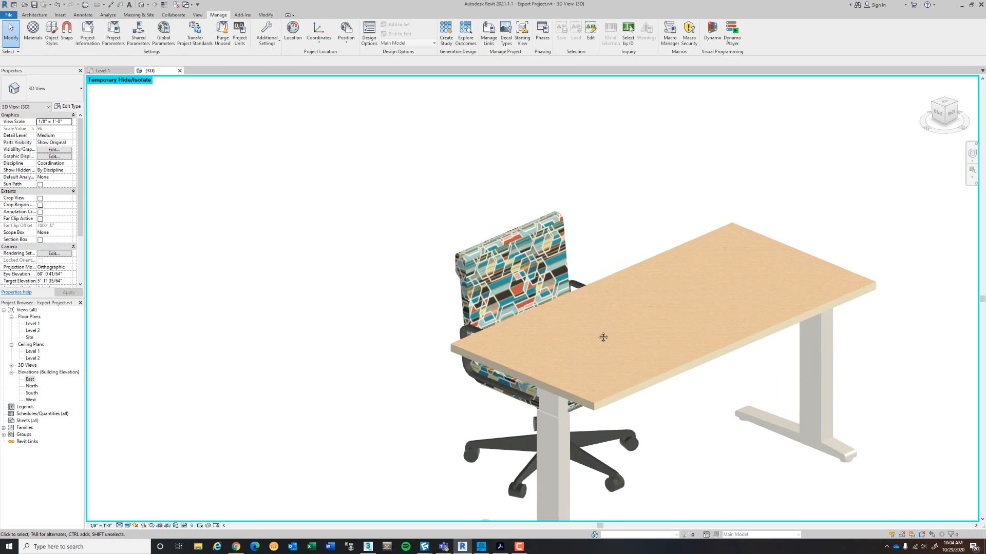
scroll(420, 259, down, 2)
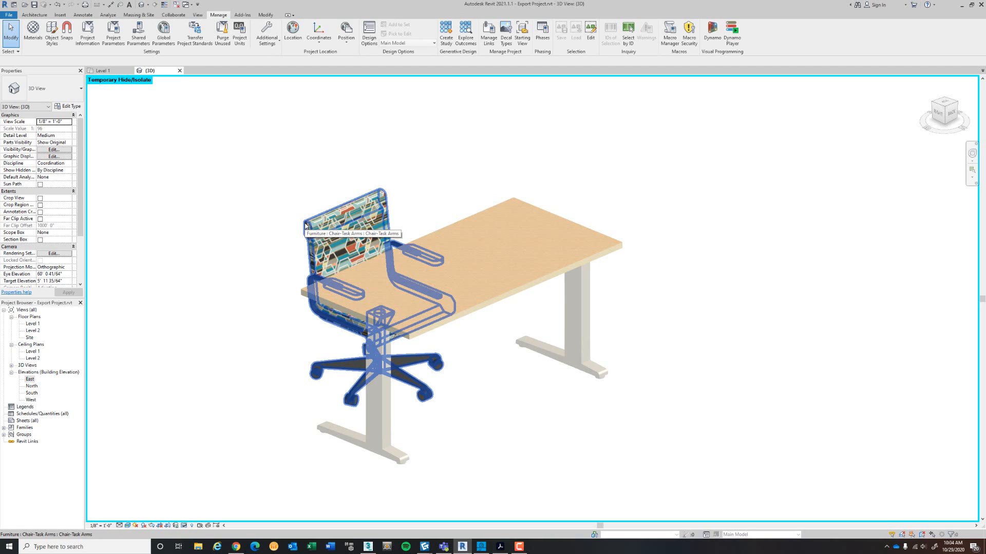
click(9, 15)
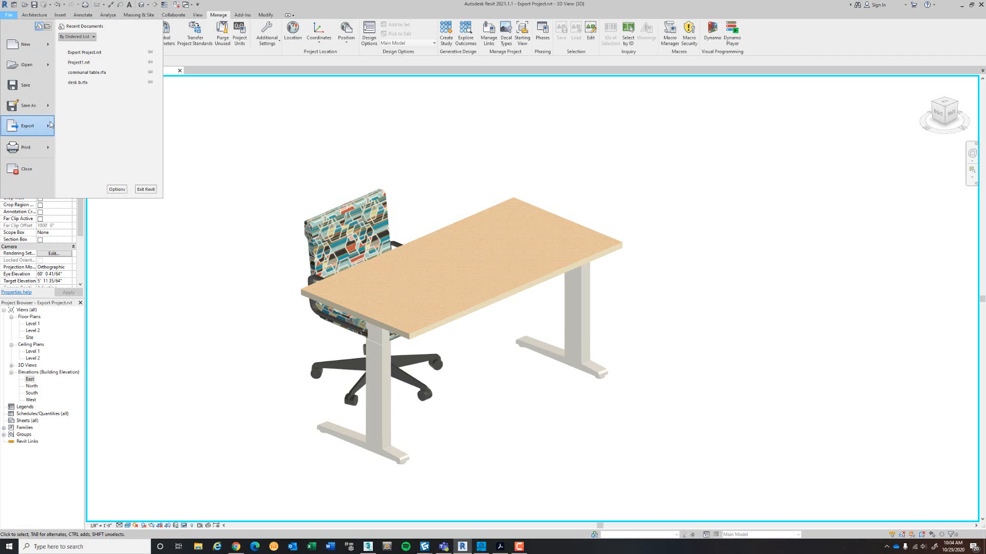
mouse_move(51, 124)
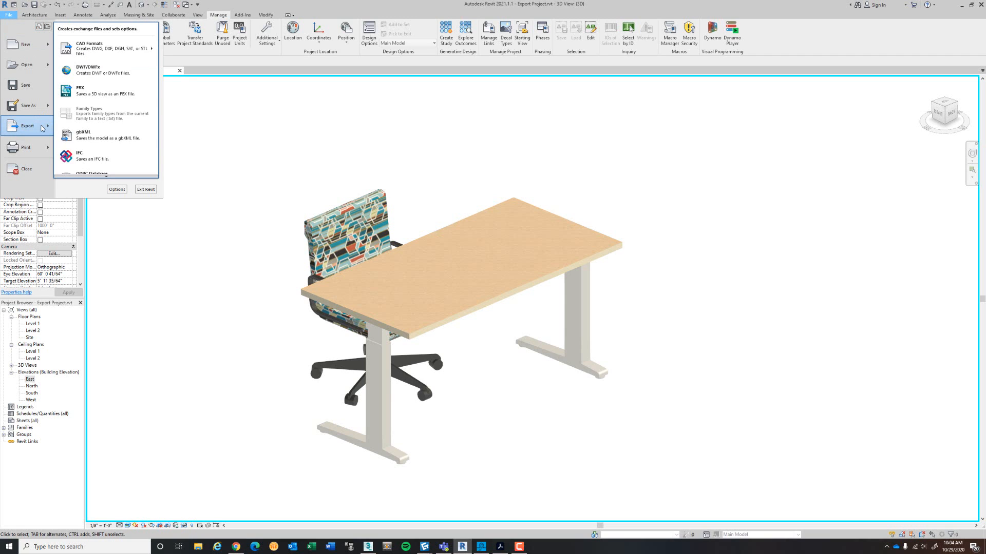
click(117, 89)
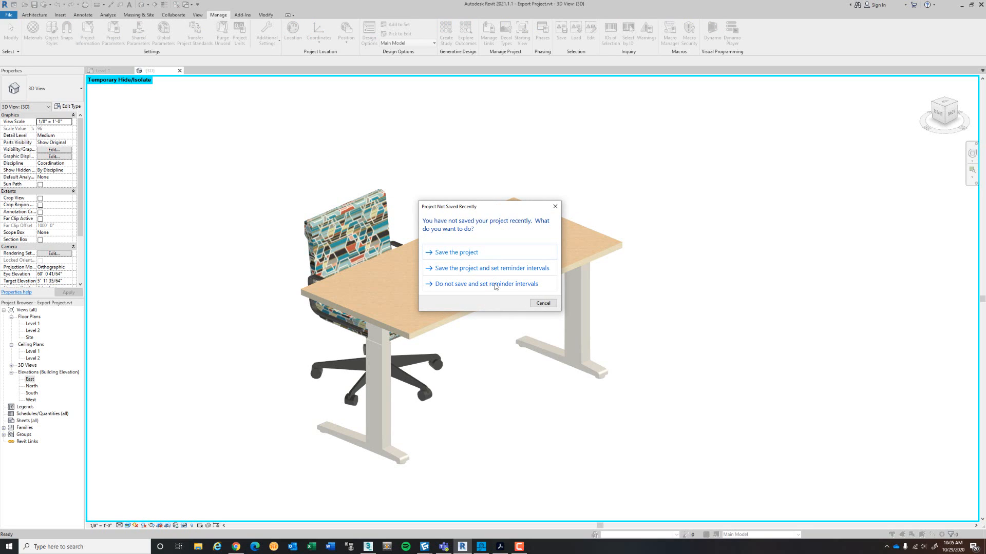
click(479, 254)
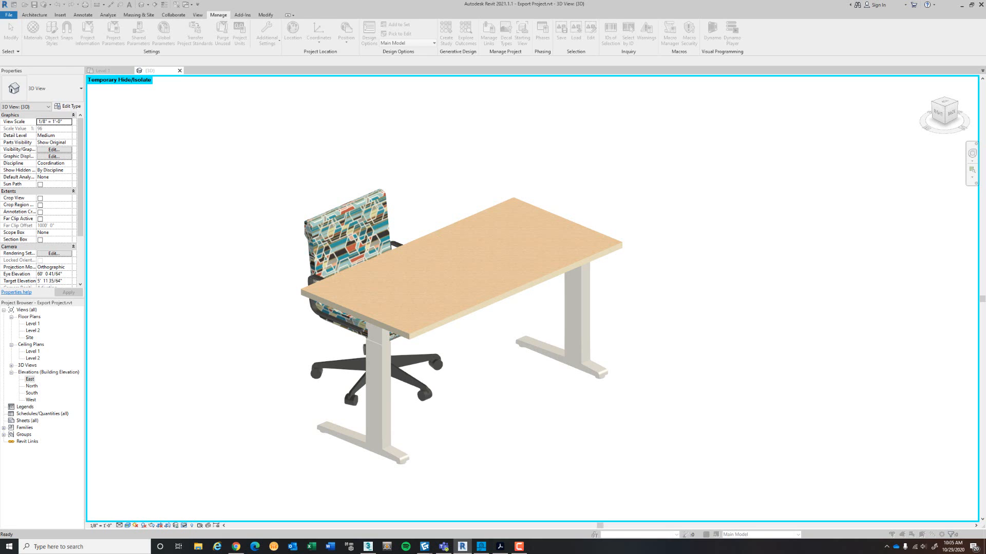
- Export as FBX Files over the existing ExportProject-3DView-{3D}.fbx in the Revit to CET folder, leaving Temporary Hide/Isolate mode on
drag(694, 208, 504, 133)
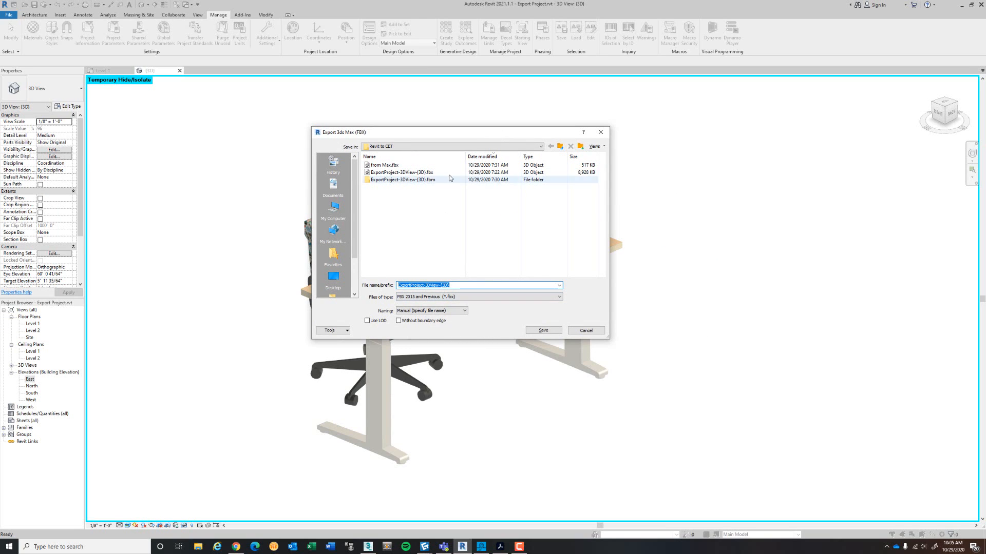
click(401, 173)
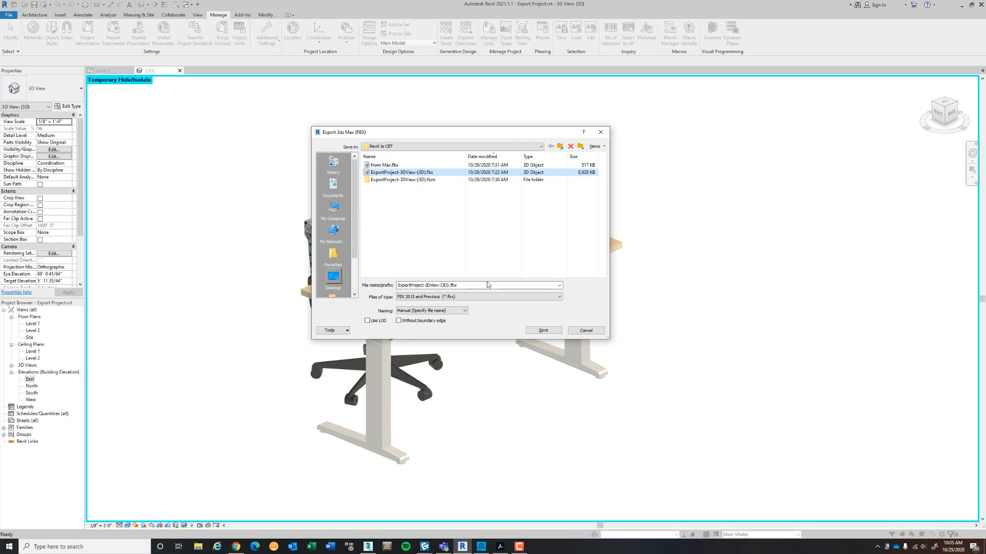
click(473, 301)
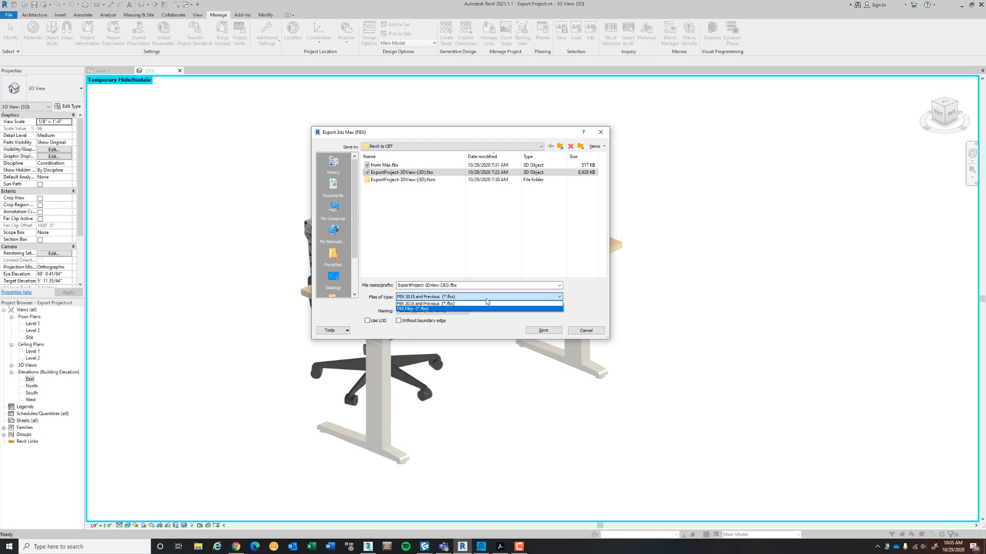
click(481, 309)
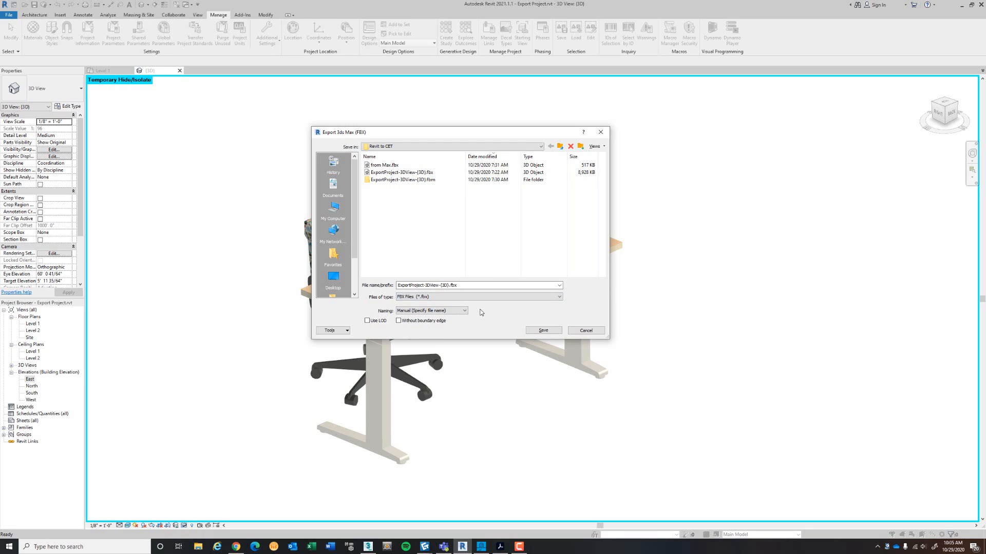
click(548, 334)
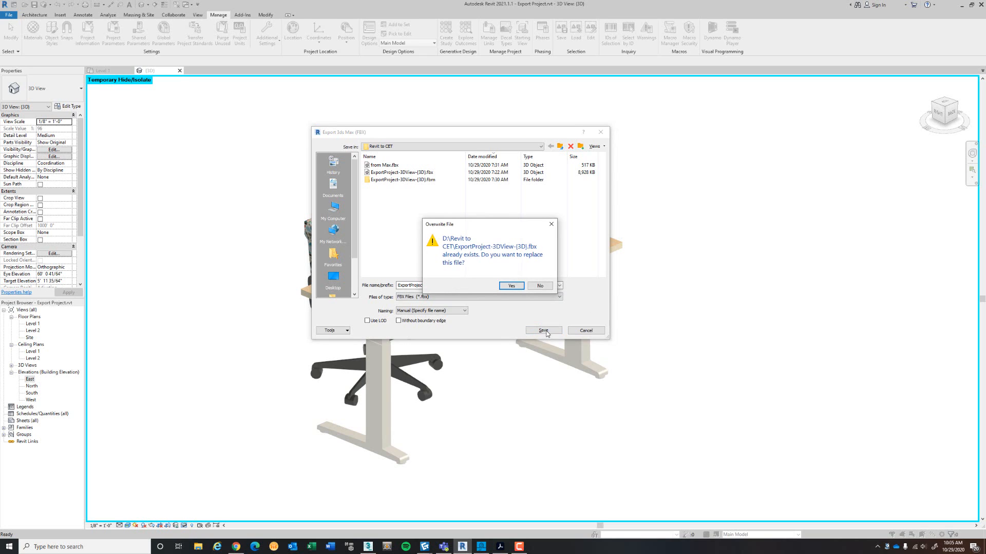
click(518, 289)
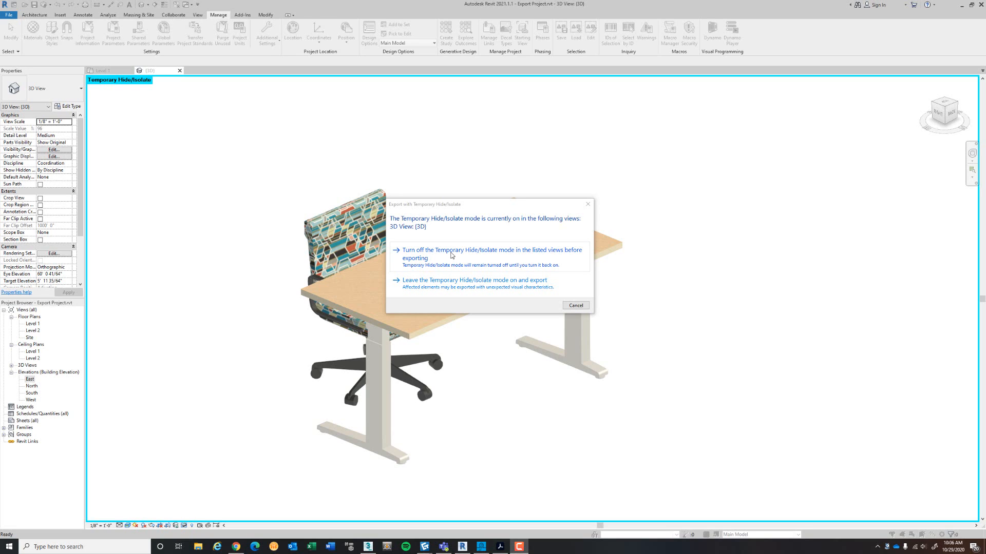
click(445, 283)
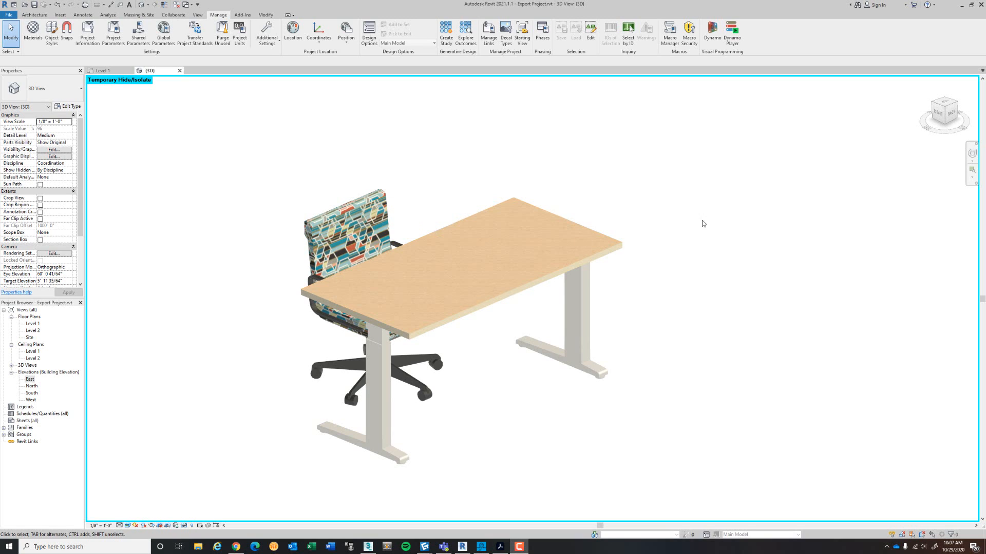
- Reset Temporary Hide/Isolate in the 3D view to bring back the whole room
click(183, 526)
click(218, 517)
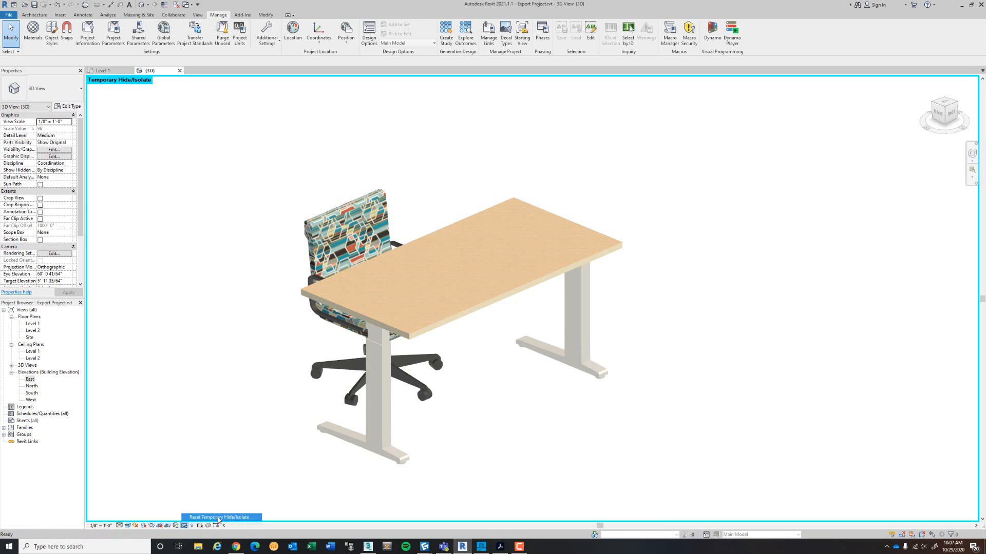
scroll(359, 308, down, 3)
middle_drag(360, 307, 501, 417)
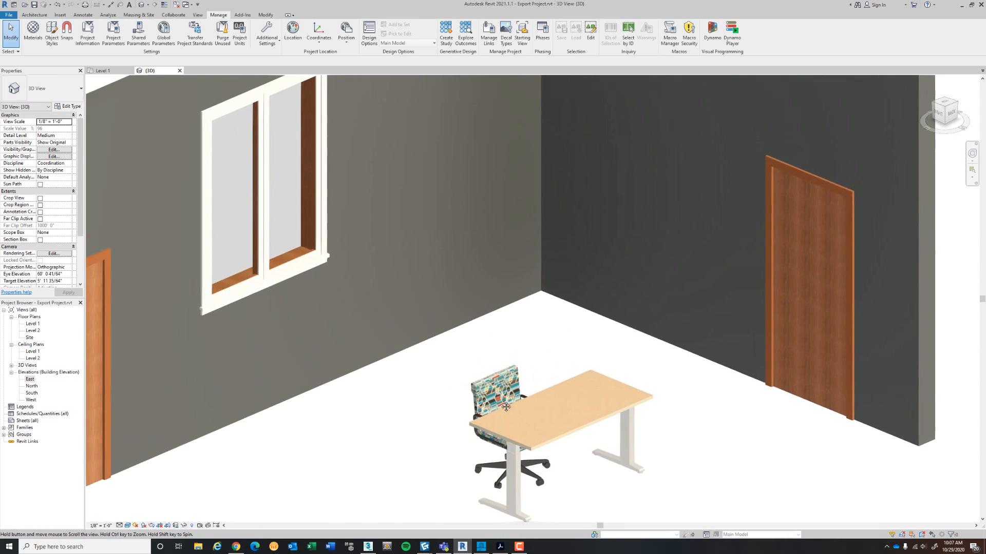
scroll(499, 419, down, 1)
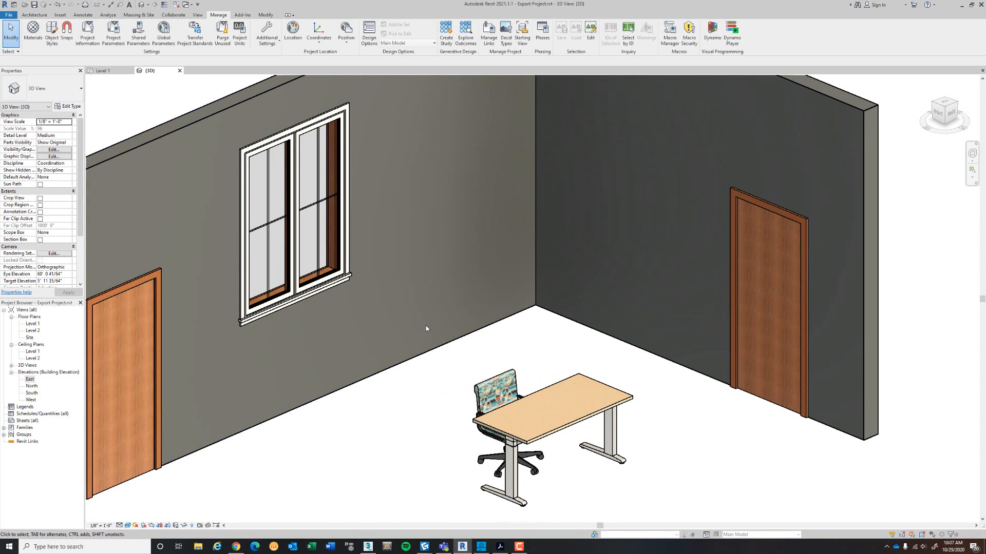
- Switch to CET Designer's Model Lab window containing the from Max.fbx model
mouse_move(425, 545)
click(403, 522)
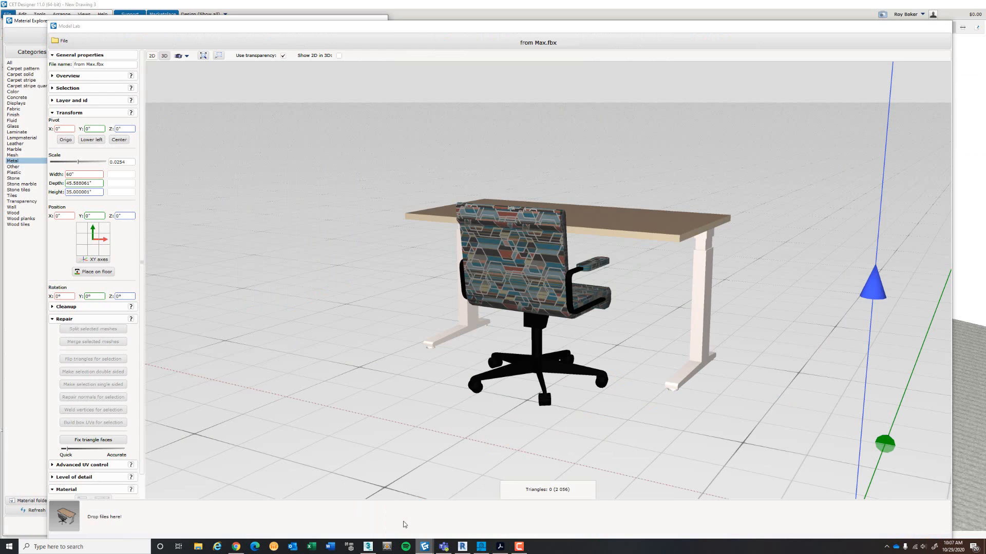
- Start a new drawing in CET Designer without saving the current one
scroll(586, 322, down, 2)
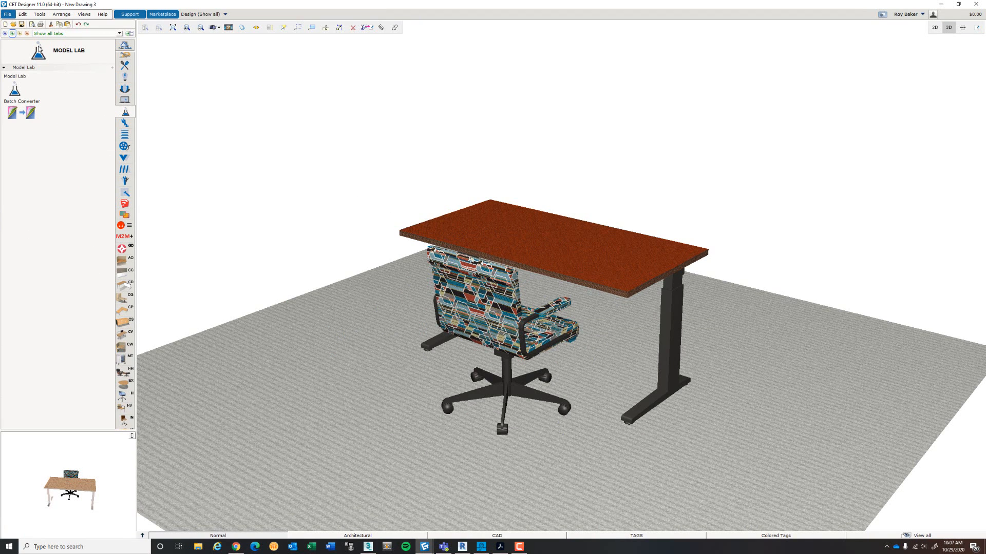
click(8, 14)
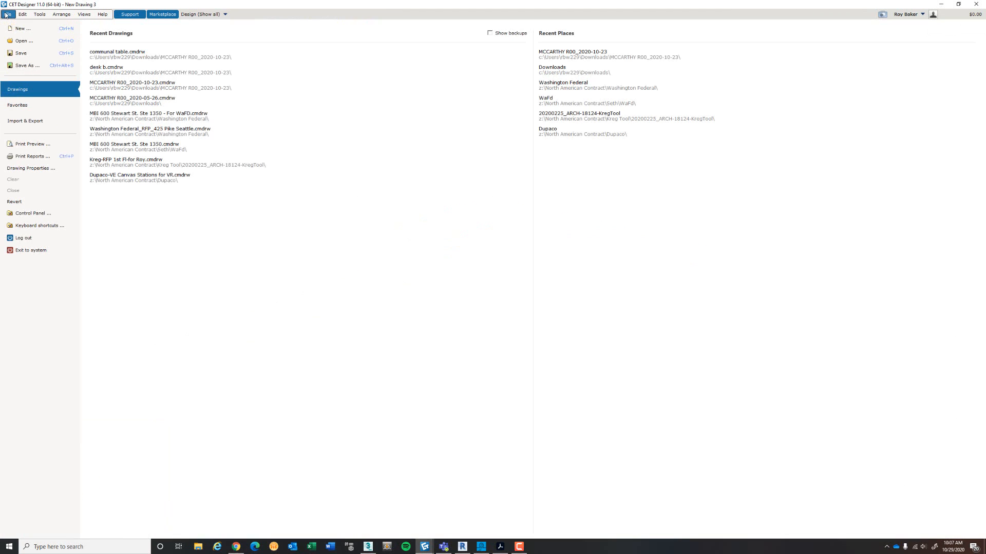
click(35, 30)
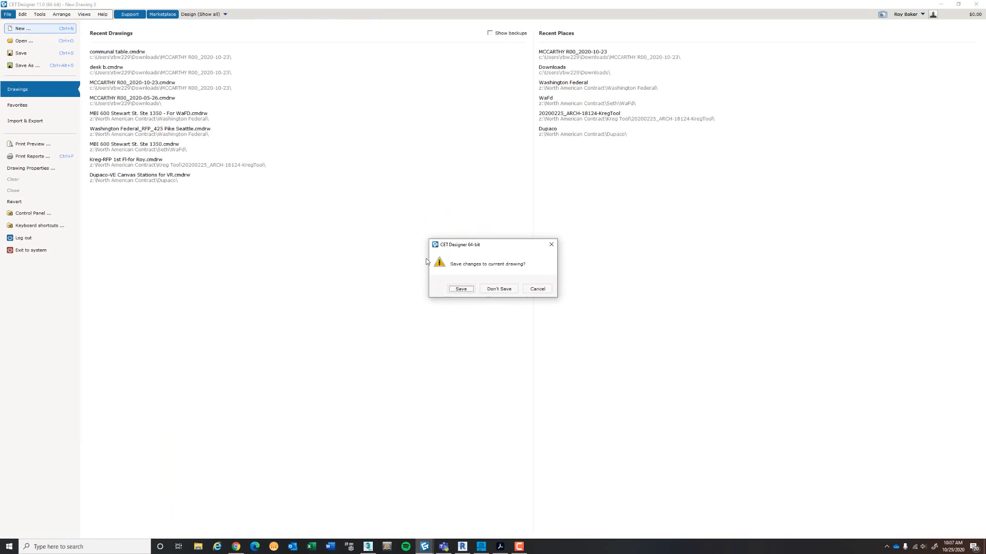
click(499, 289)
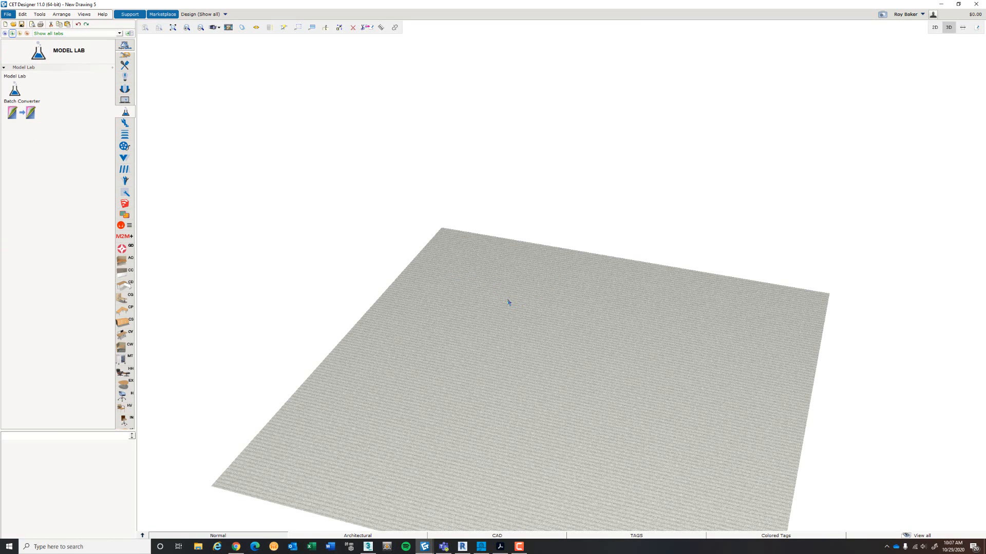
- Examine the file types offered when importing a file into the new drawing
click(8, 14)
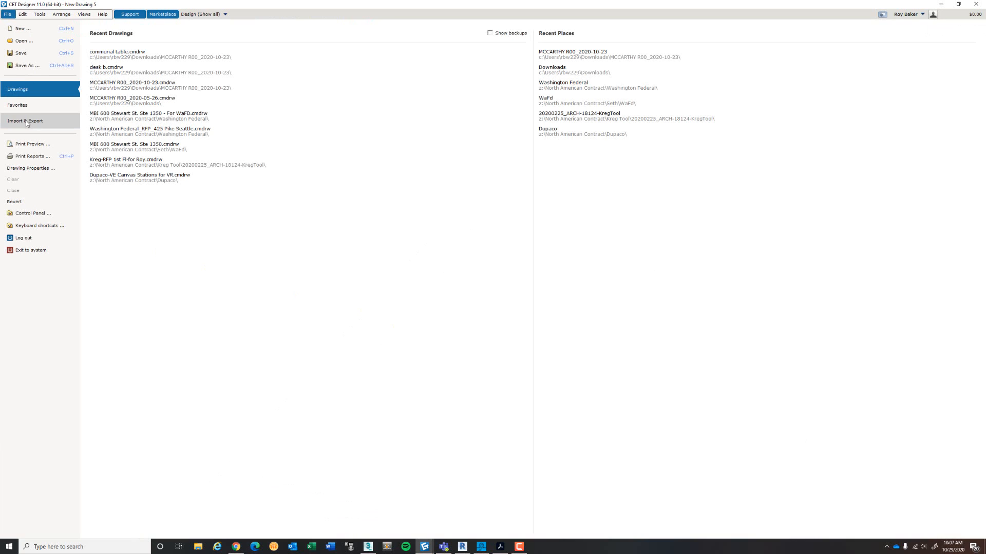
click(26, 120)
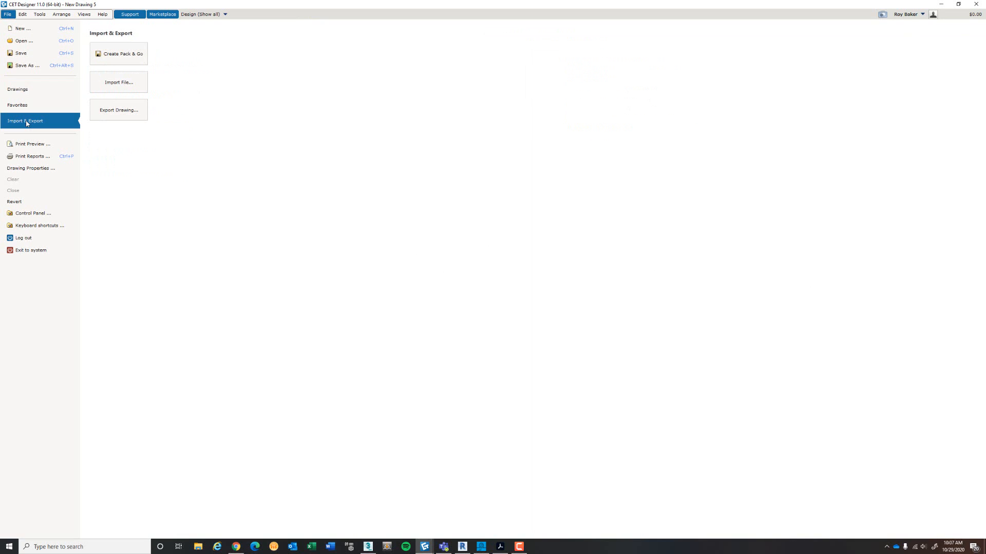
click(124, 85)
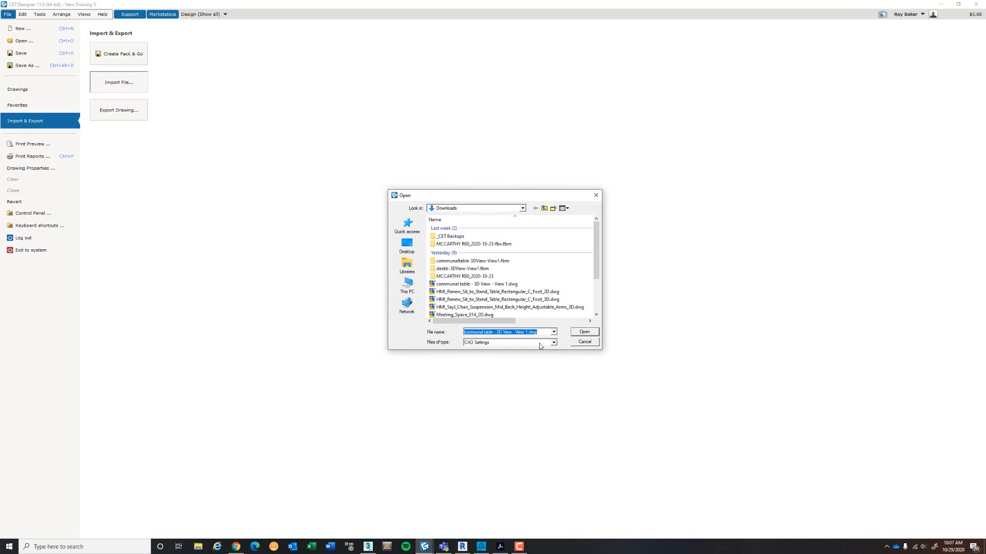
click(539, 343)
click(540, 348)
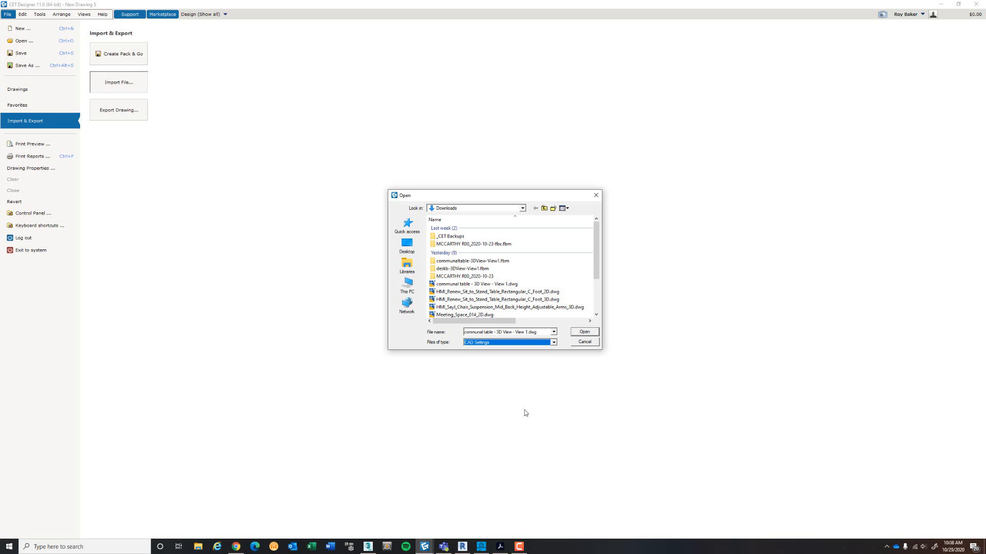
click(584, 332)
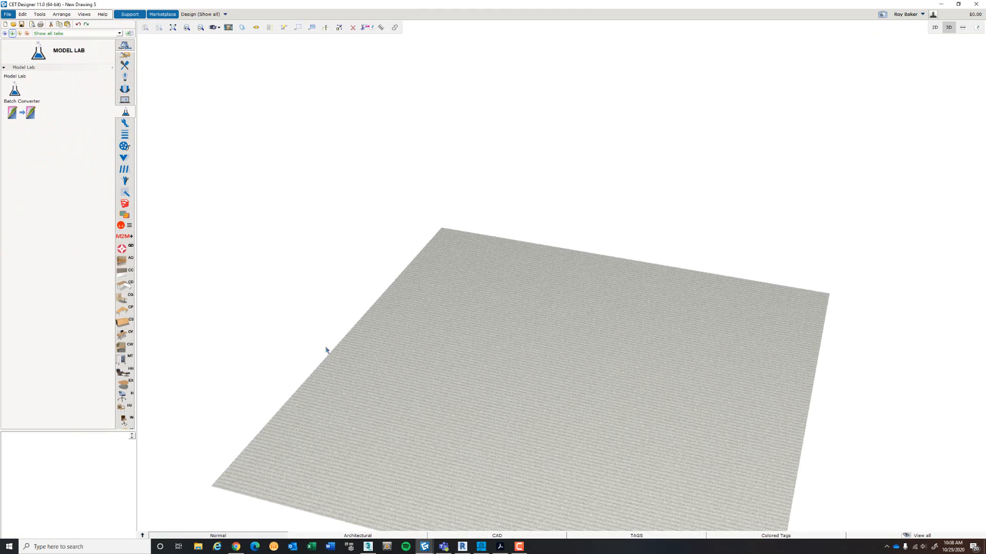
- Open Model Lab and remove all models from it
click(124, 45)
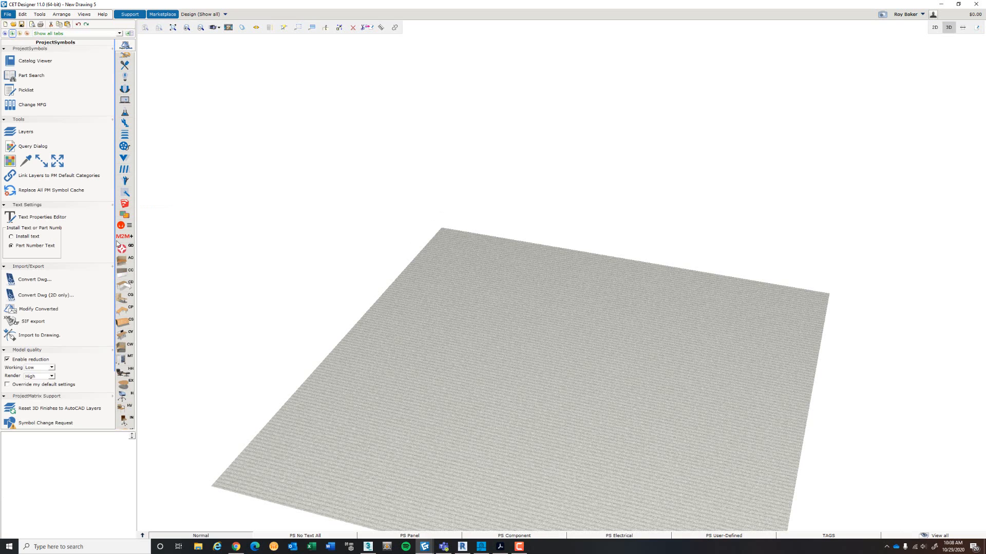
click(124, 113)
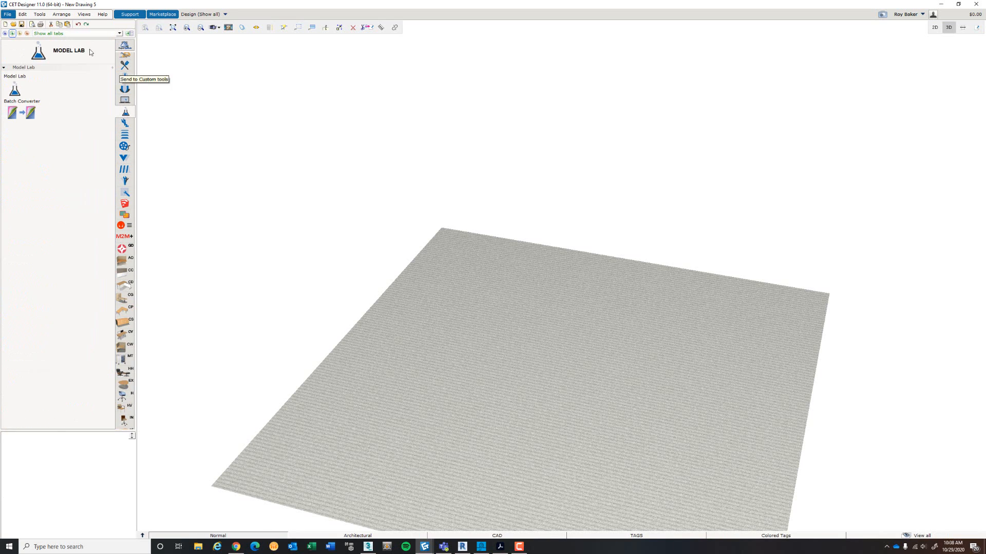
click(14, 88)
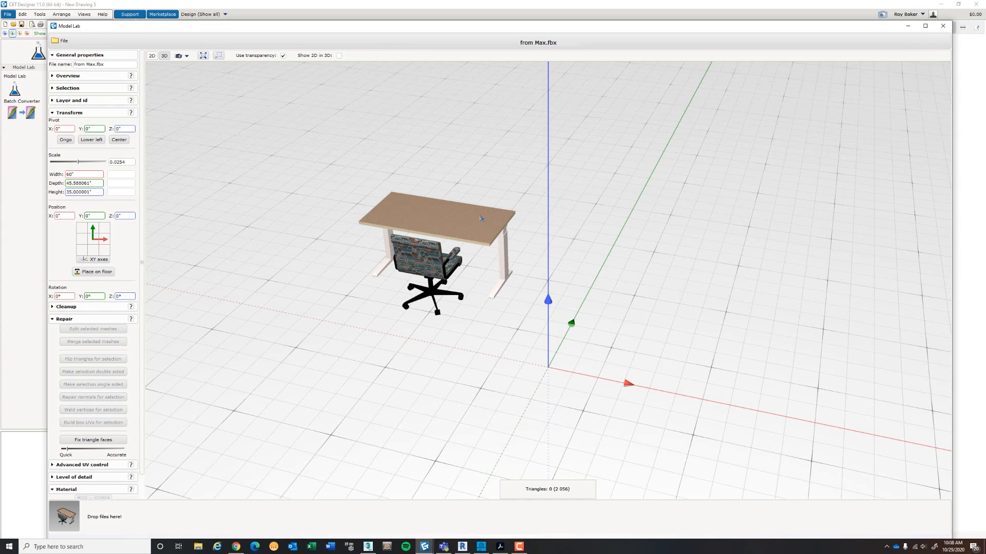
scroll(450, 205, up, 3)
scroll(451, 206, down, 2)
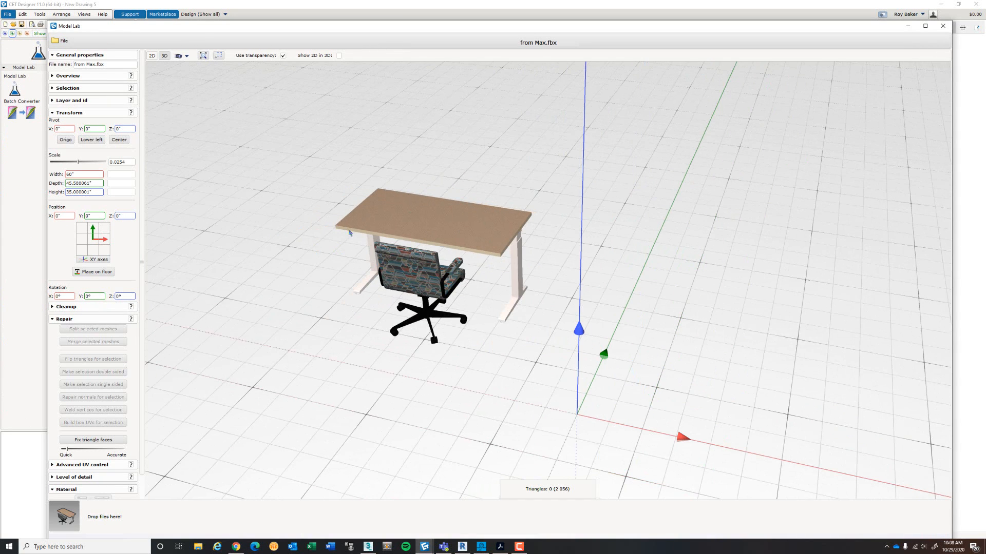
click(59, 41)
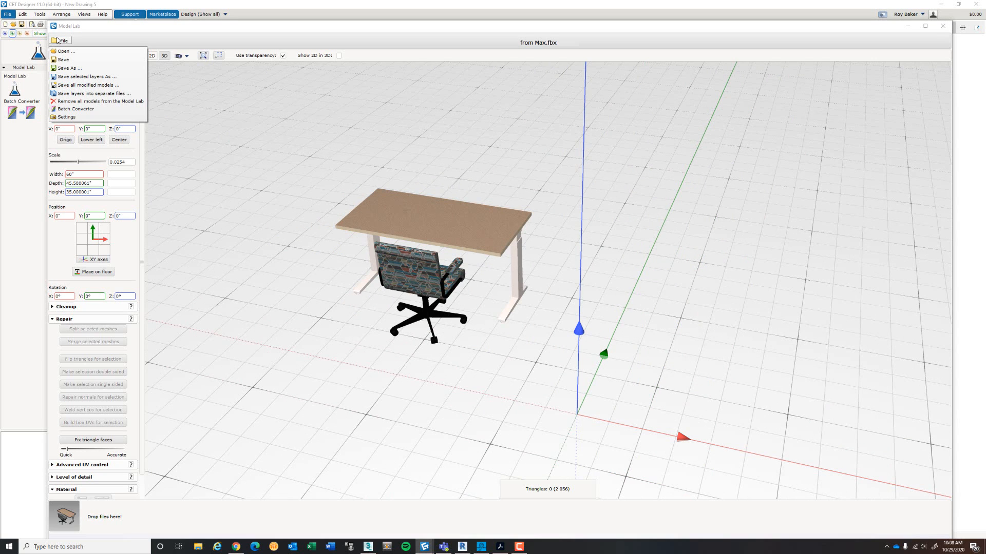
click(108, 102)
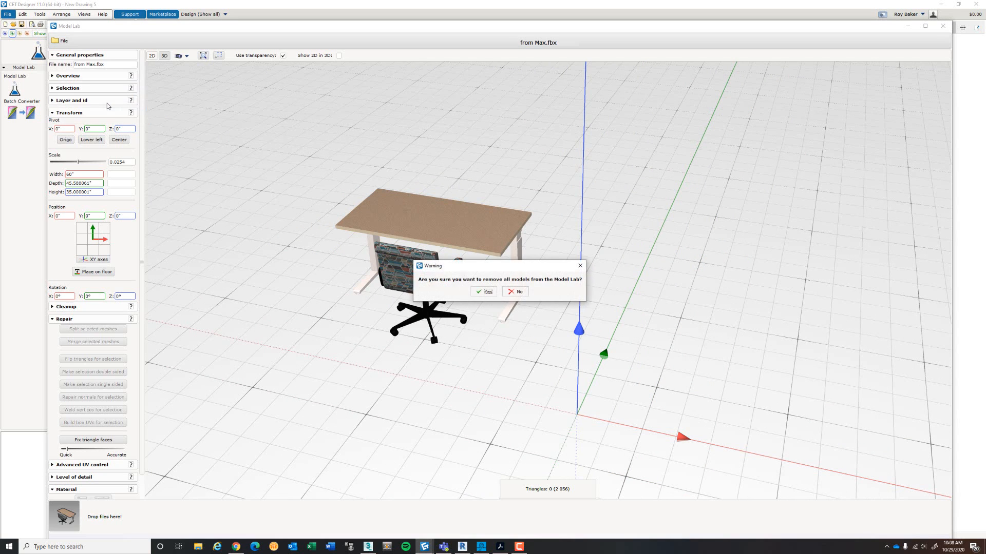
click(486, 292)
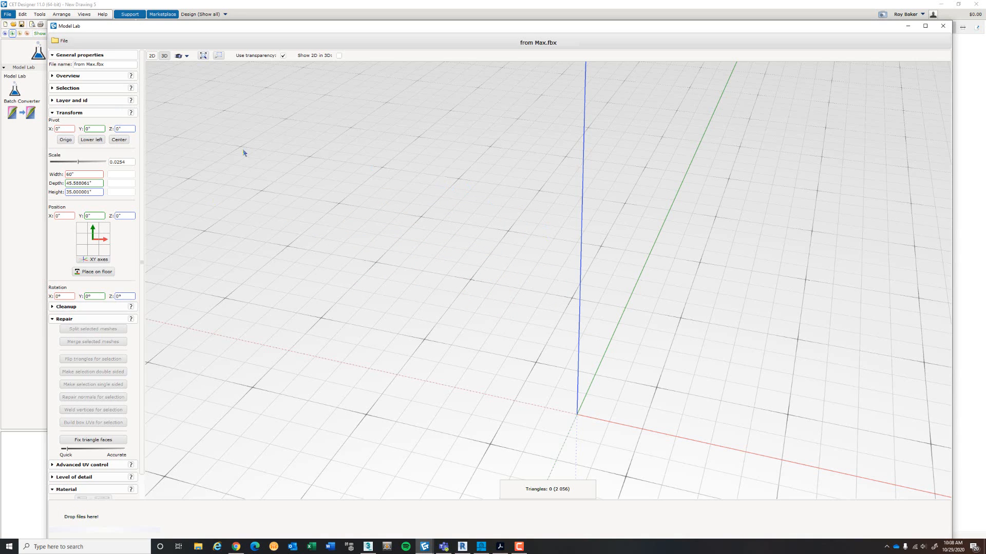
- Close Model Lab and reopen it to restore its default transform settings
click(132, 163)
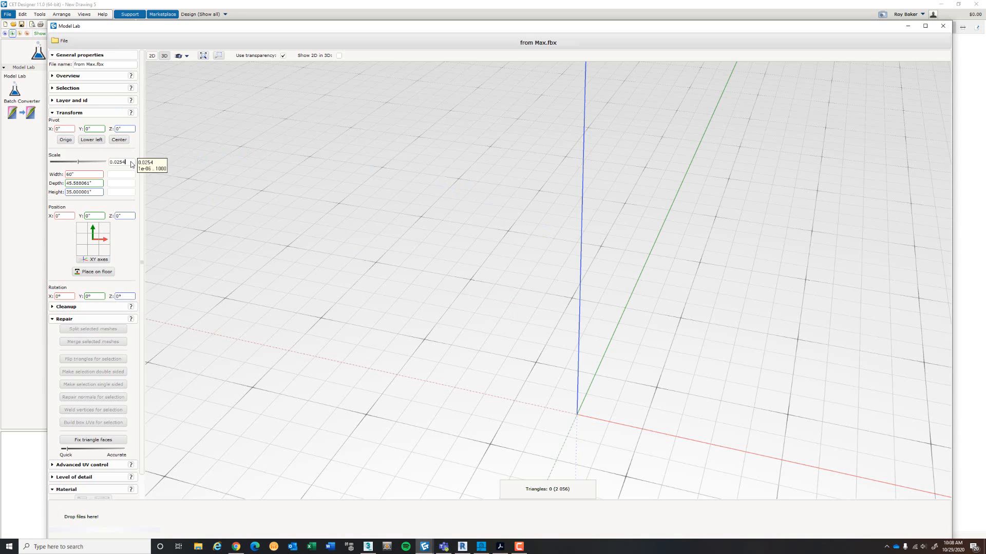
click(942, 26)
click(20, 88)
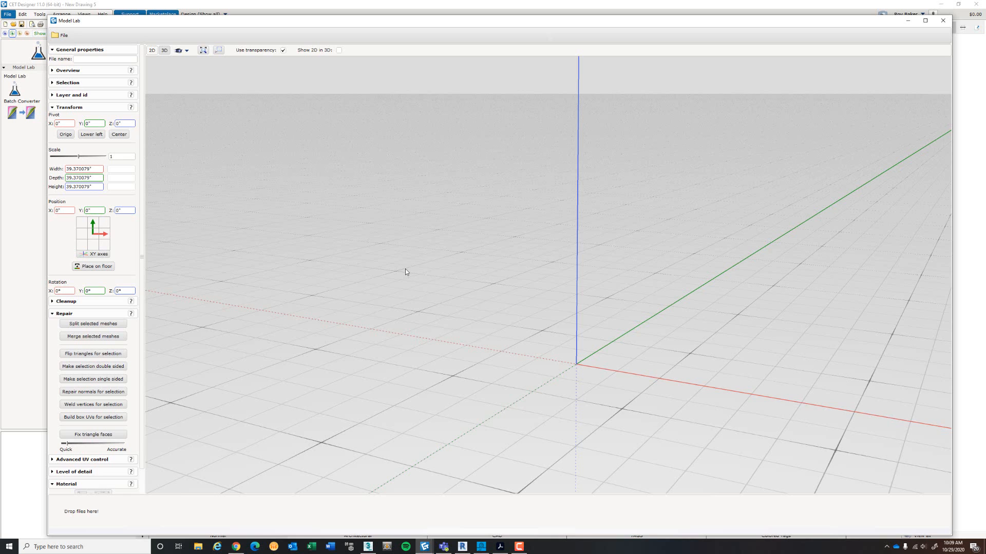
- Load ExportProject-3DView-{3D}.fbx from the Revit to CET folder into Model Lab
click(55, 36)
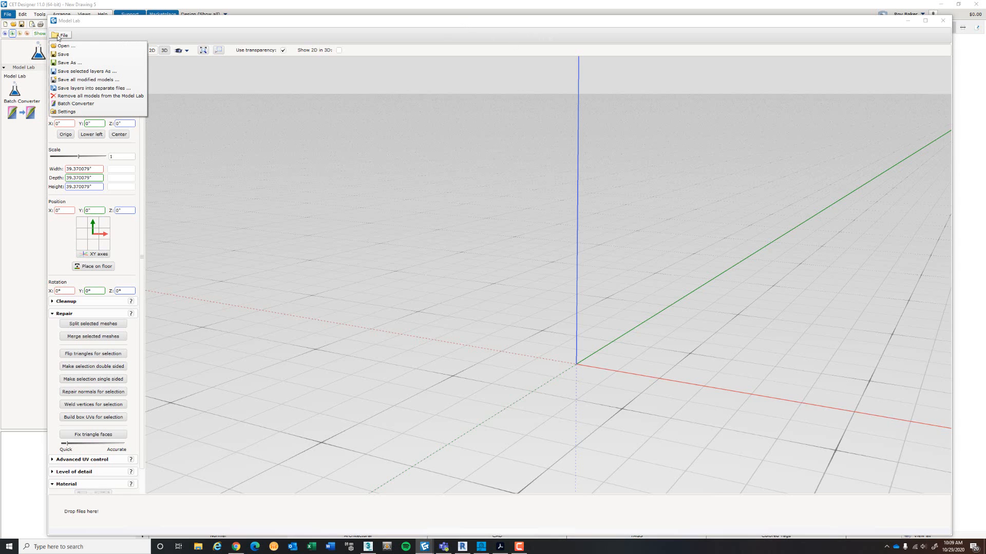
click(61, 48)
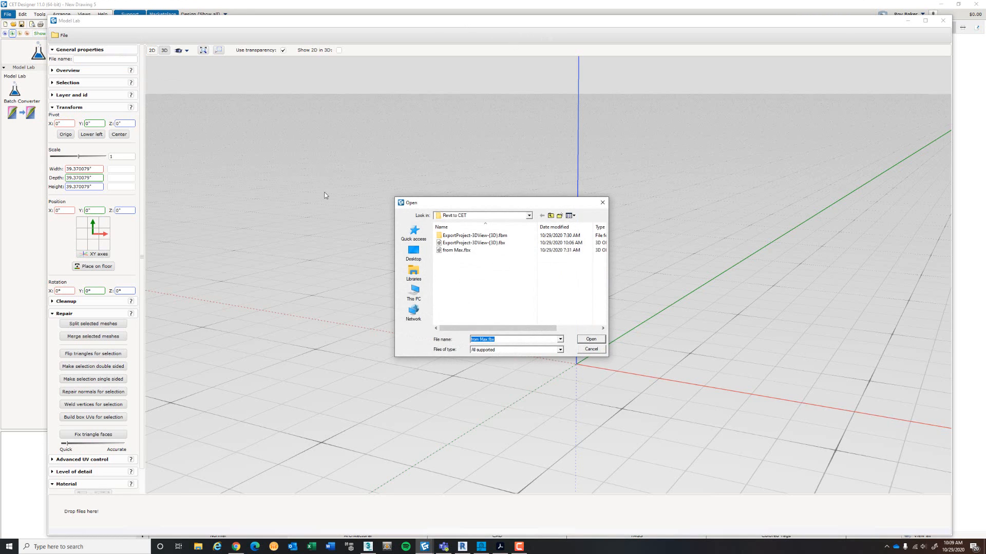
click(472, 244)
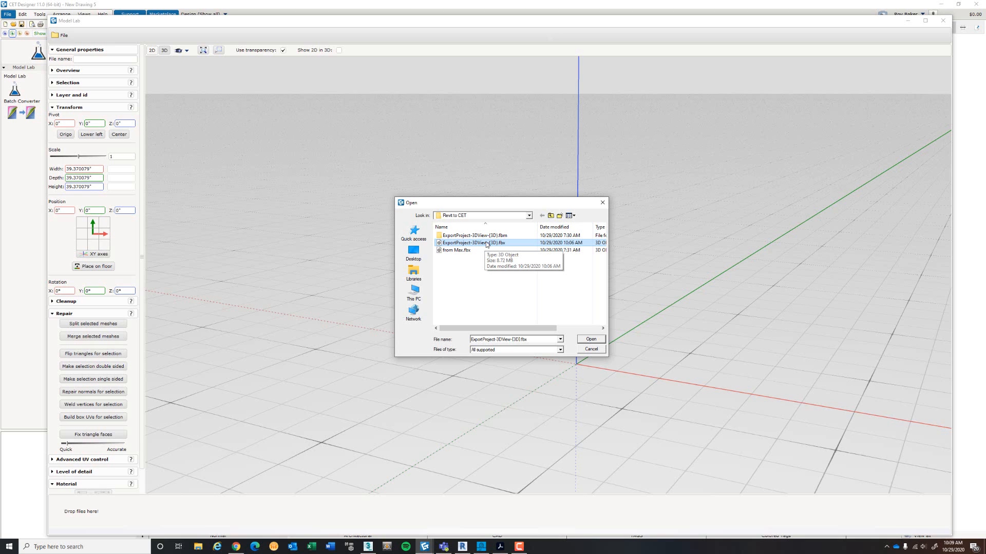
click(592, 340)
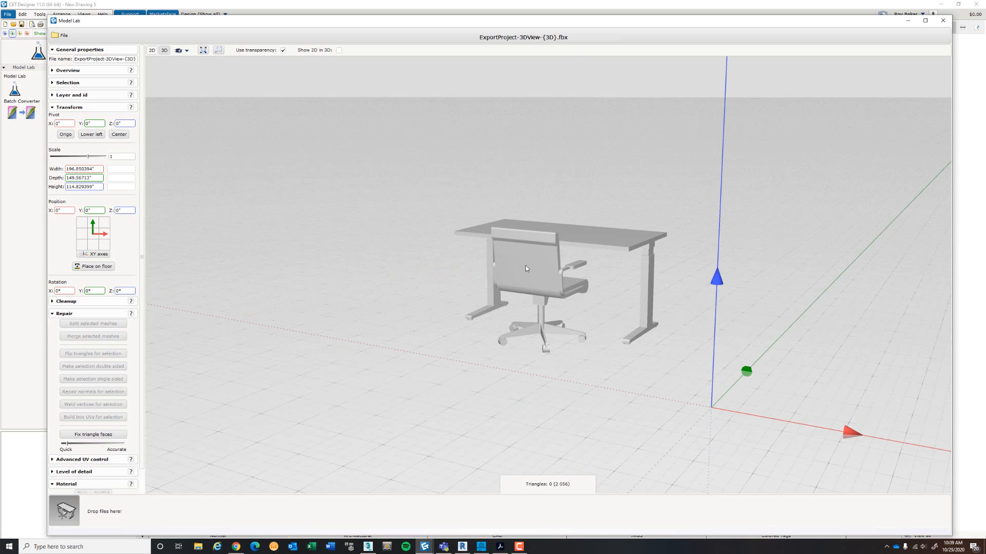
- Try applying the dark red metal material from the Metal category to the chair's seat and back
scroll(520, 236, up, 2)
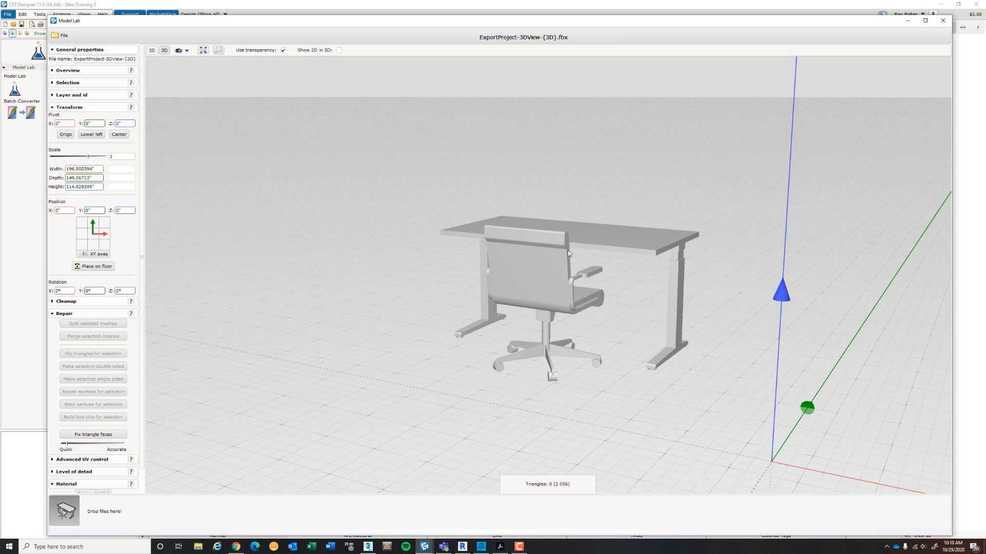
scroll(562, 249, up, 3)
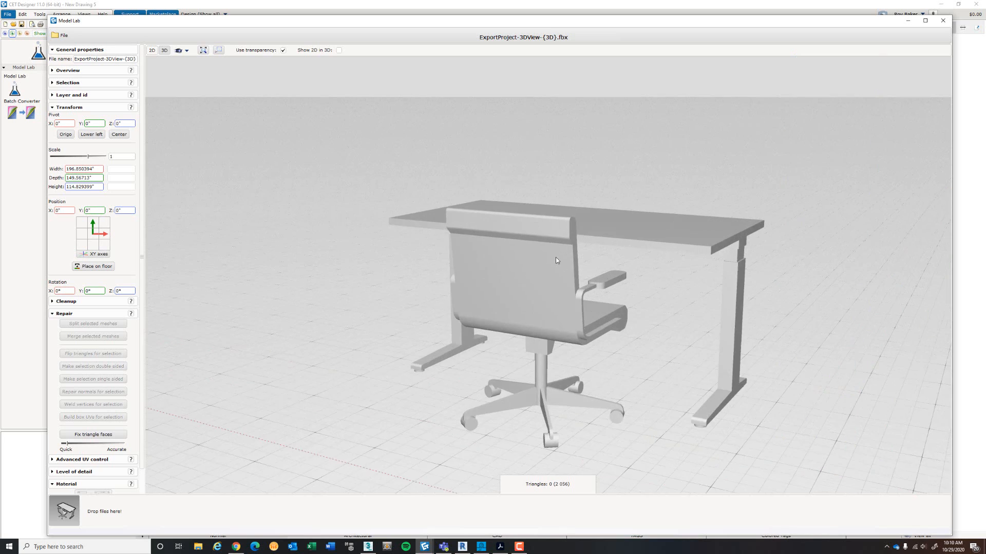
click(558, 252)
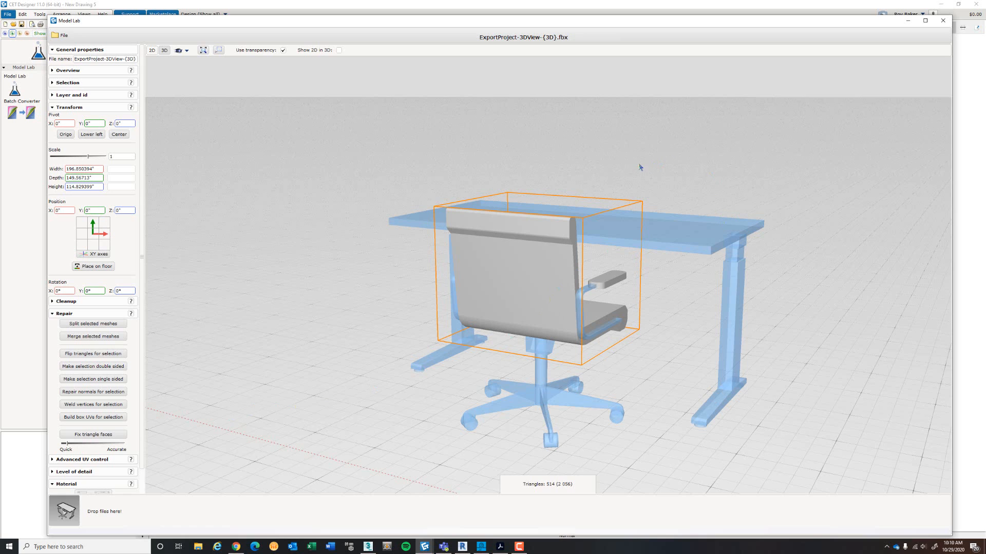
scroll(134, 339, down, 1)
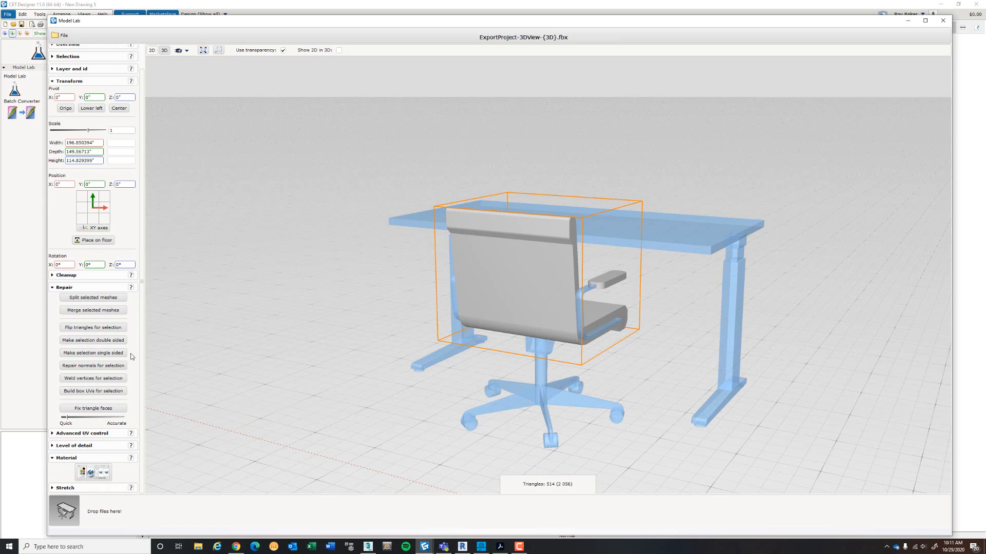
click(82, 473)
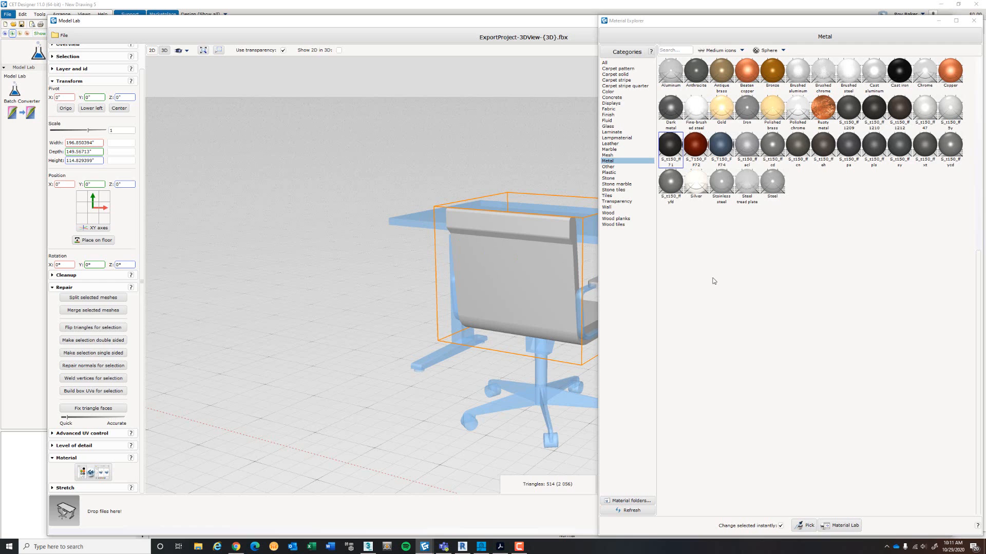
click(385, 199)
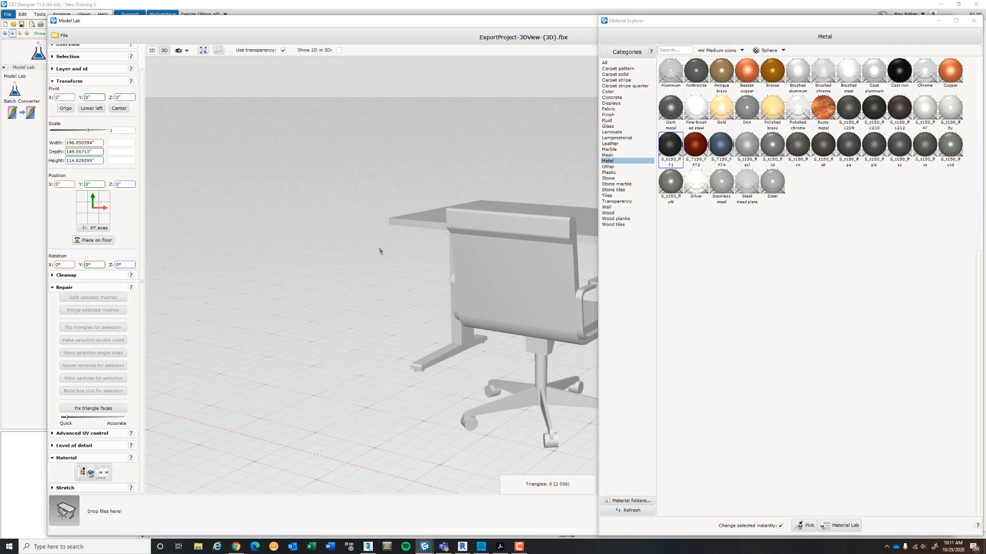
click(480, 255)
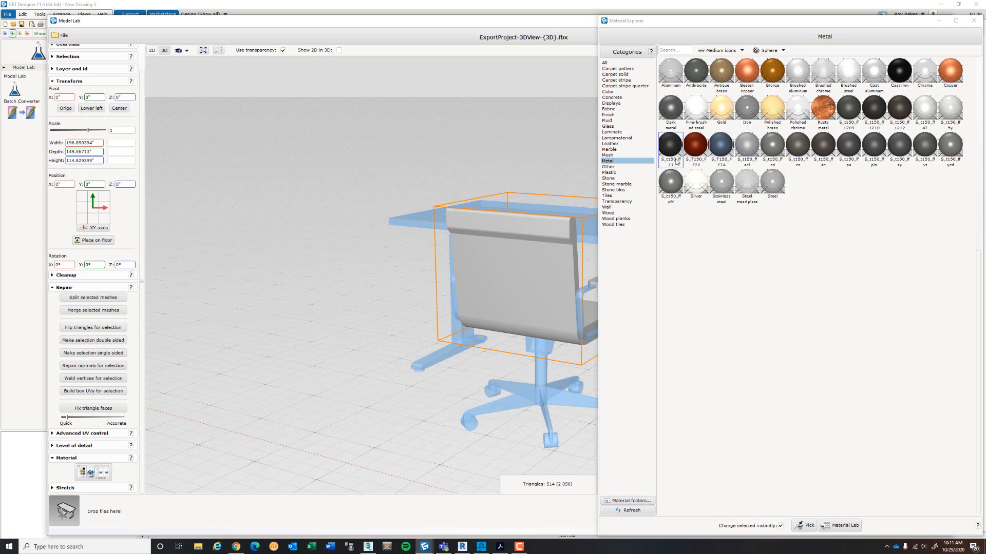
drag(695, 145, 563, 288)
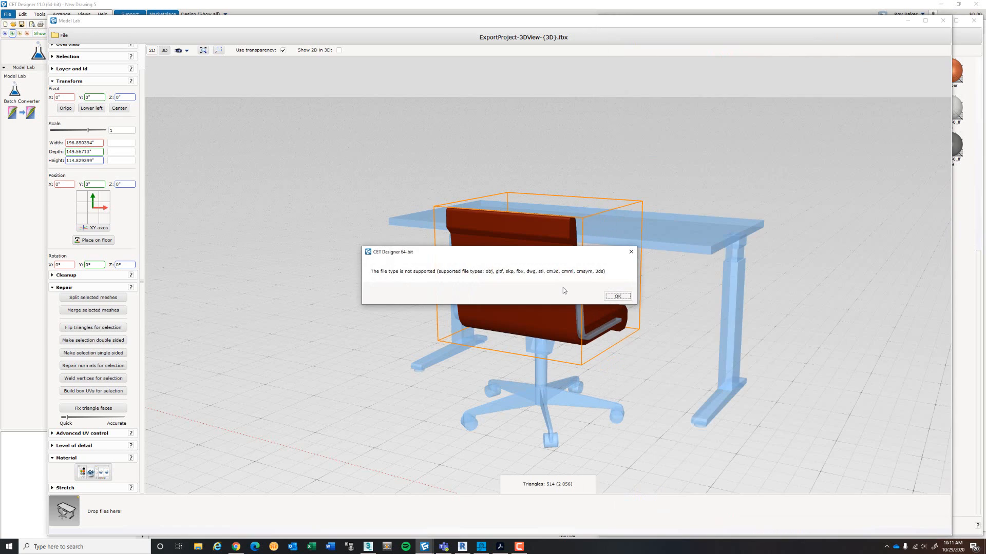
click(618, 297)
click(619, 297)
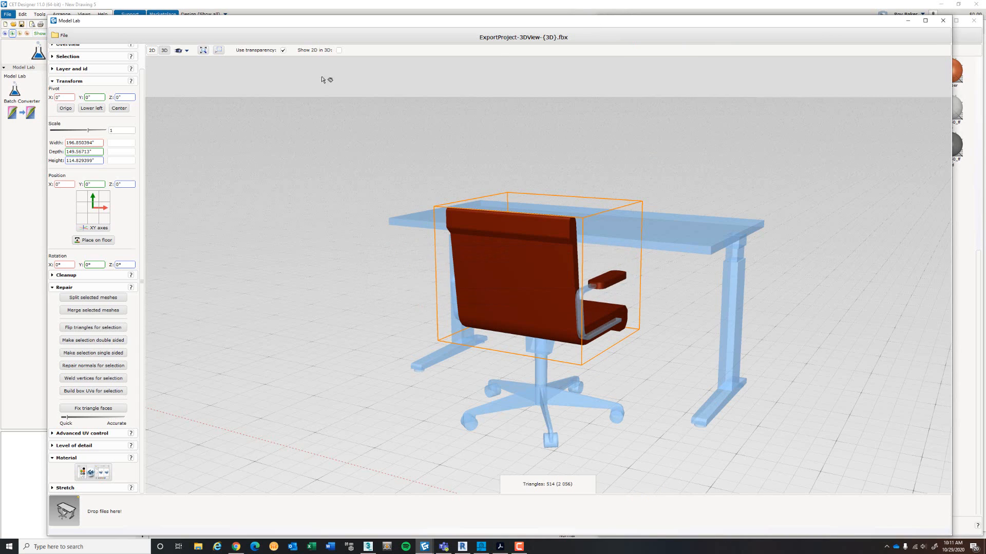
- Undo the dark red metal material on the chair
click(326, 142)
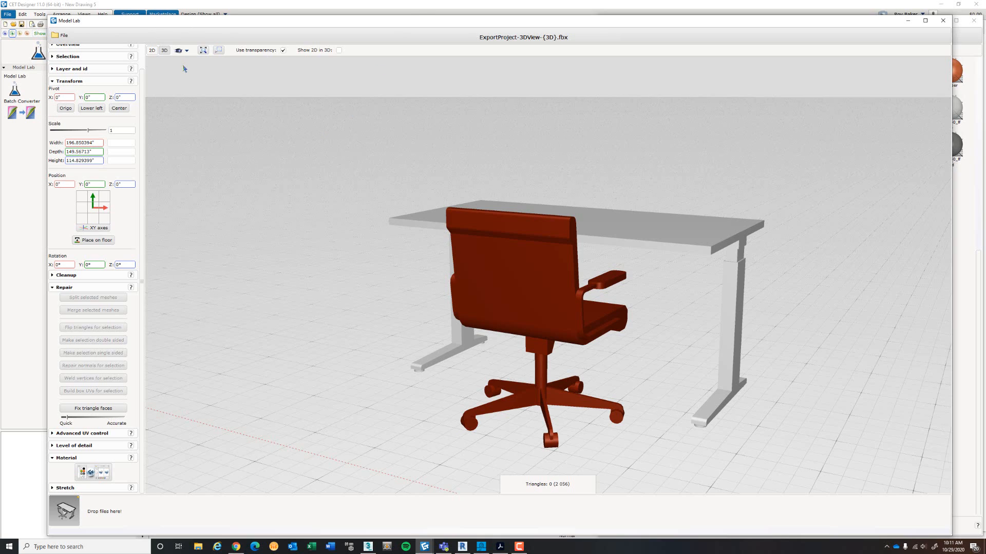
key(ctrl+z)
key(ctrl+z)
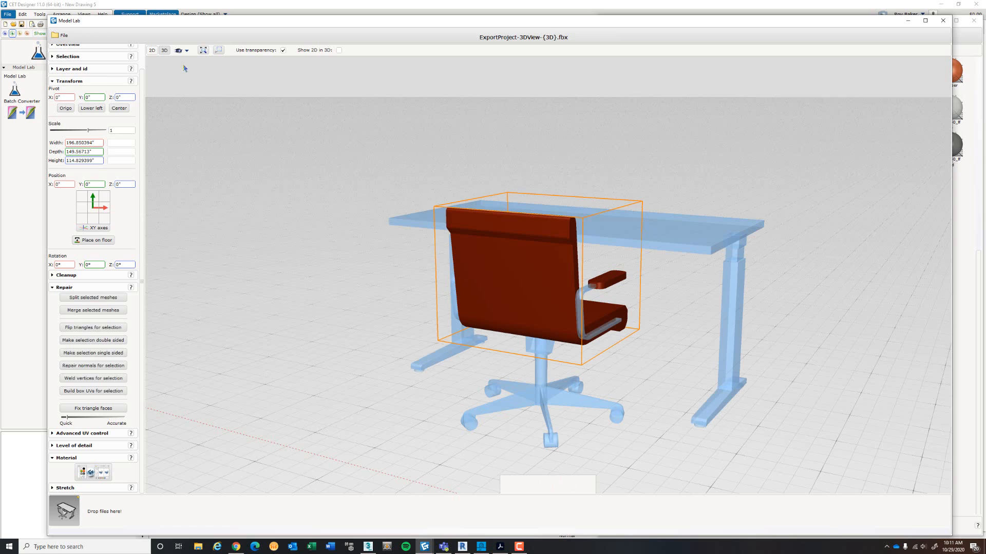
- Apply the S_T150_FF72 metal material to the chair's seat and back and look over the recoloured upholstery
click(283, 110)
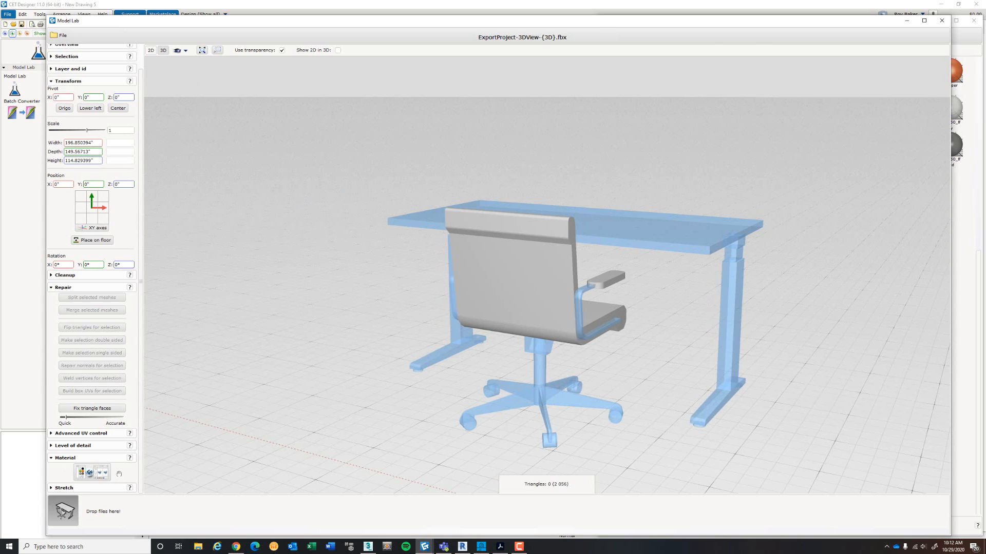
click(101, 475)
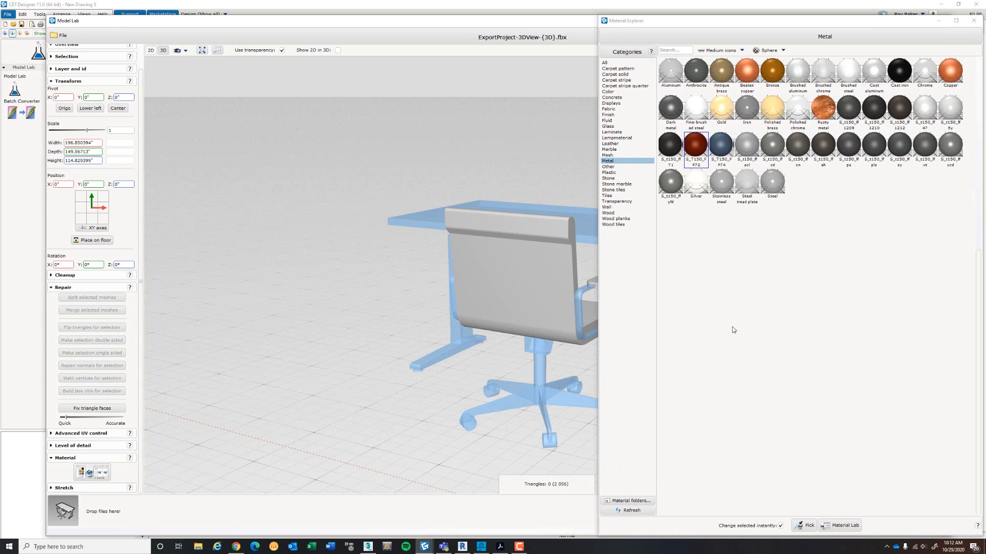
click(801, 525)
click(539, 226)
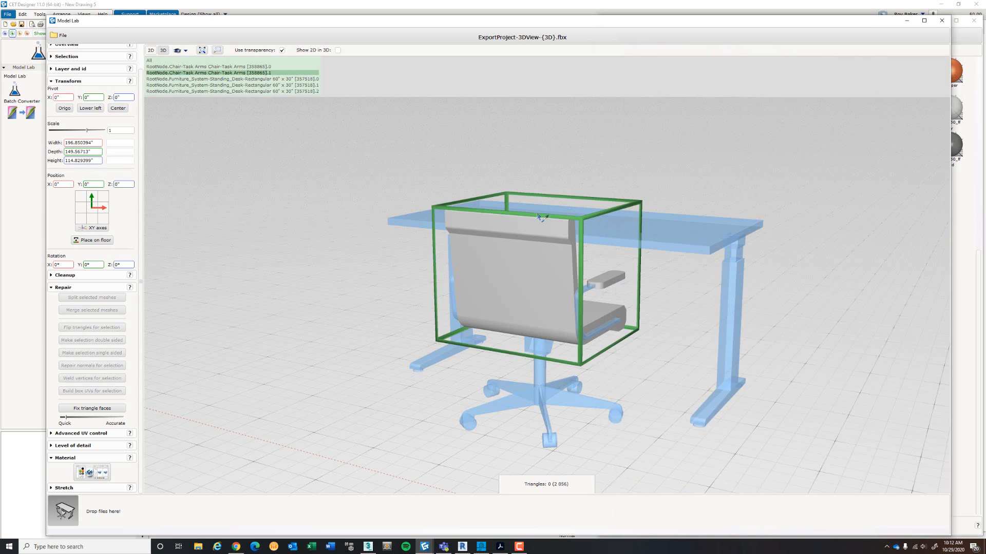
double_click(537, 250)
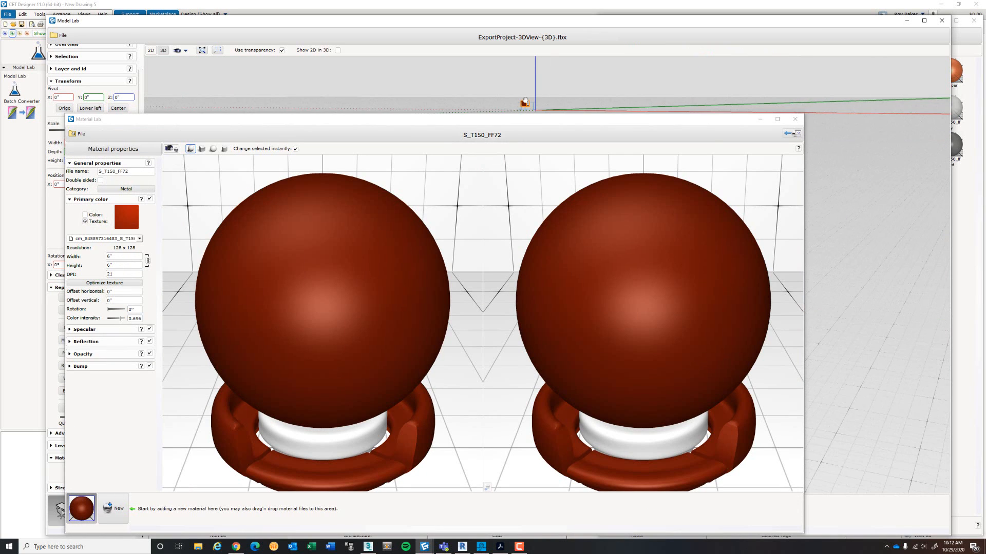
click(795, 119)
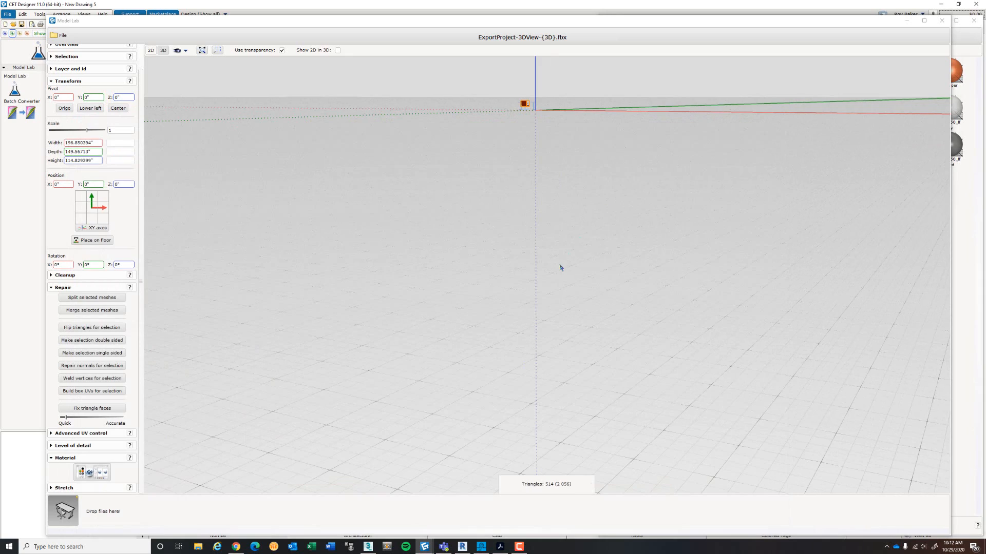
scroll(561, 269, up, 6)
scroll(660, 125, up, 8)
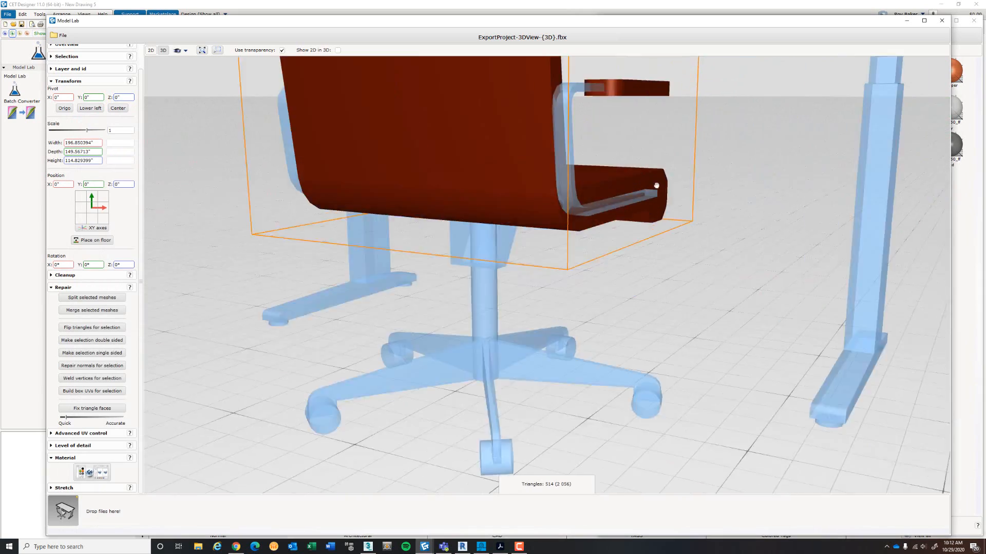
scroll(681, 177, down, 5)
middle_drag(640, 190, 639, 241)
scroll(639, 241, up, 4)
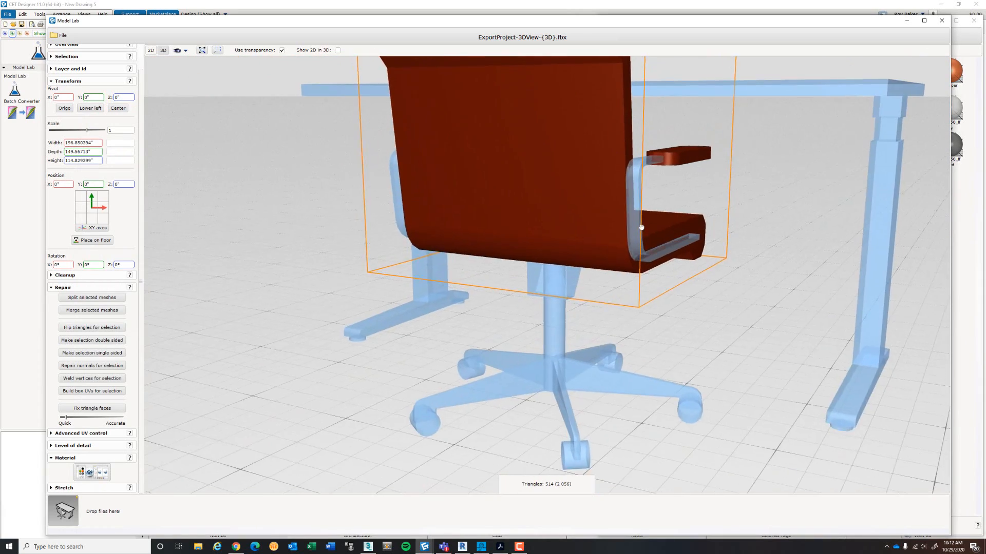
scroll(640, 242, down, 2)
- Apply the S_T150_FF72 metal material to the chair's frame and base as well
click(82, 475)
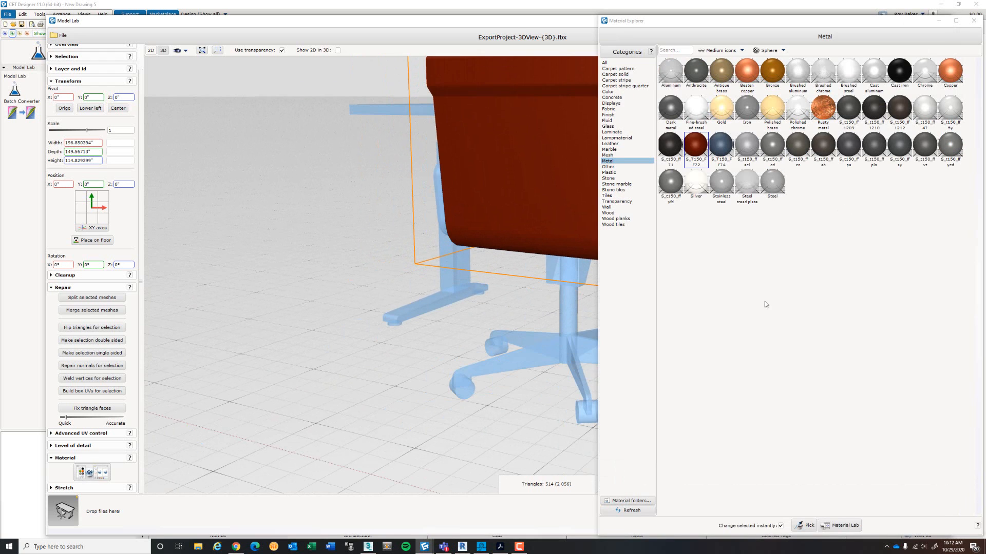
click(805, 525)
click(572, 232)
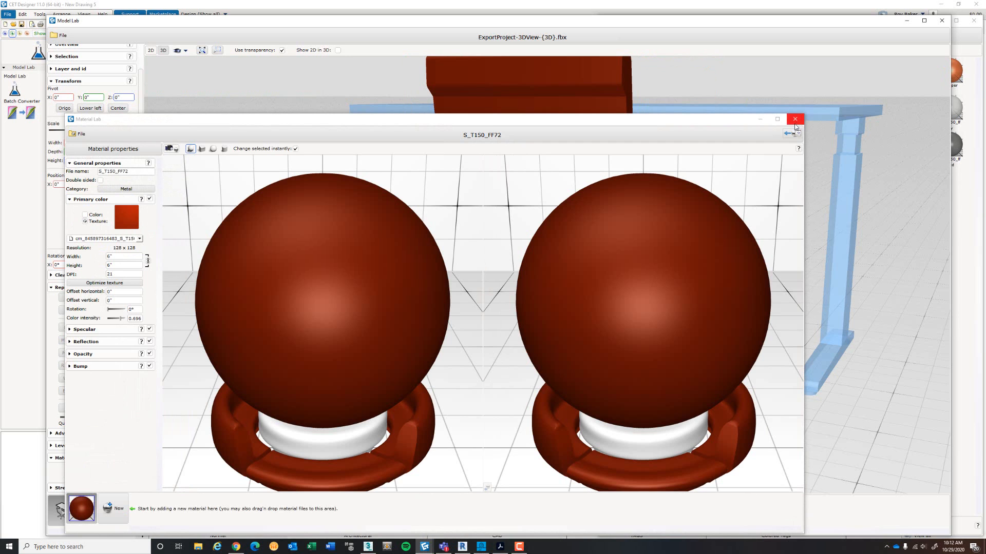
click(796, 121)
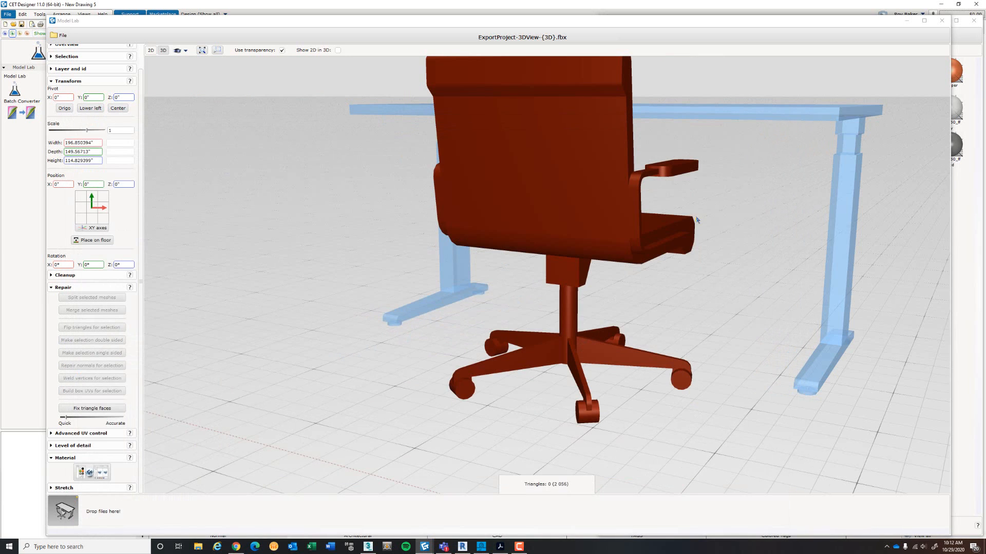
- Apply the Cast iron material from the Metal category to the whole chair and inspect it from different distances
click(90, 473)
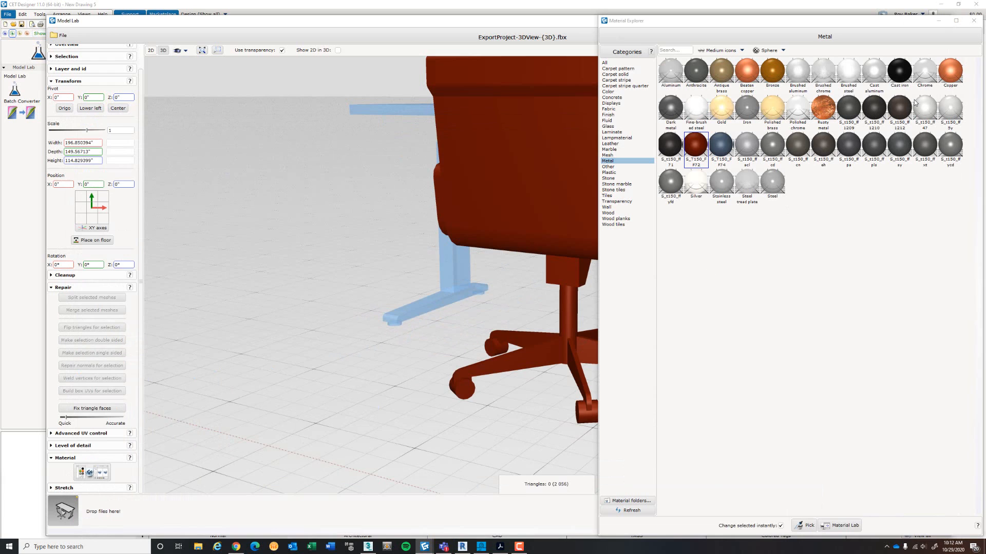
drag(900, 70, 600, 146)
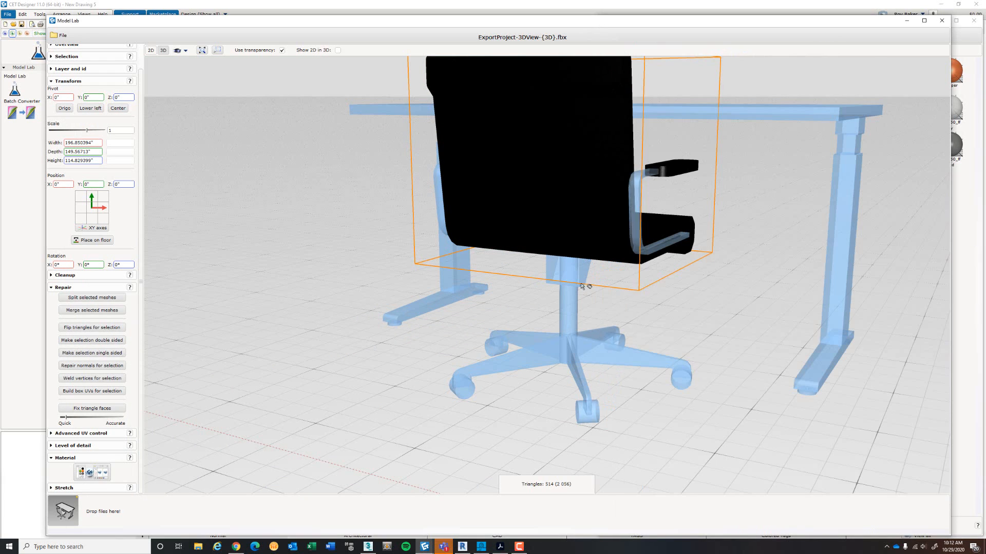
click(298, 182)
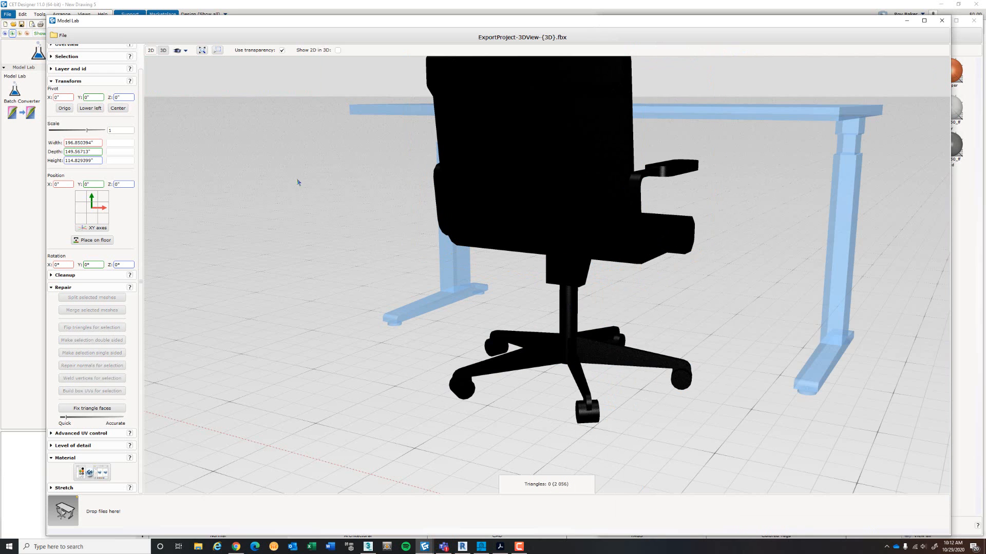
drag(313, 200, 288, 202)
scroll(289, 202, down, 3)
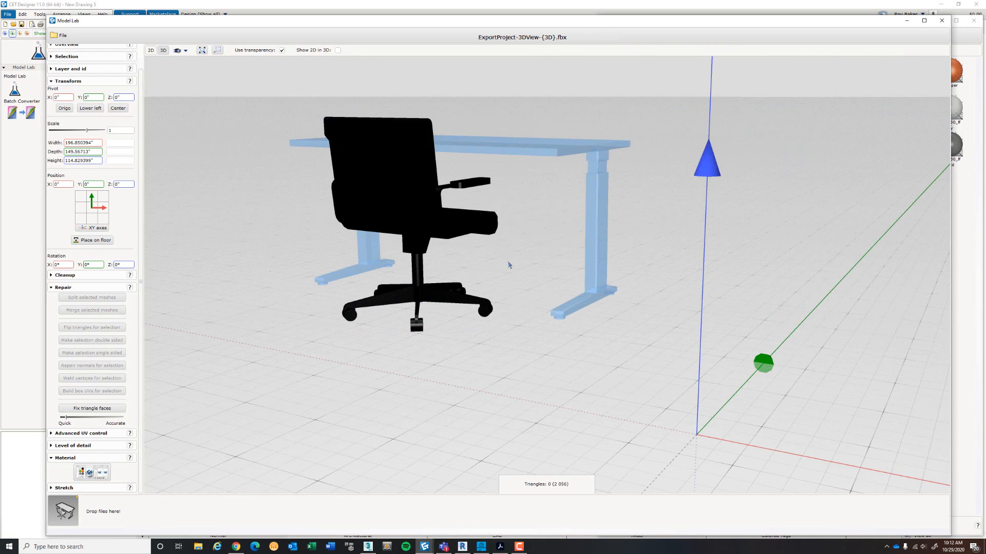
scroll(419, 237, up, 1)
drag(423, 242, 463, 268)
scroll(464, 268, down, 2)
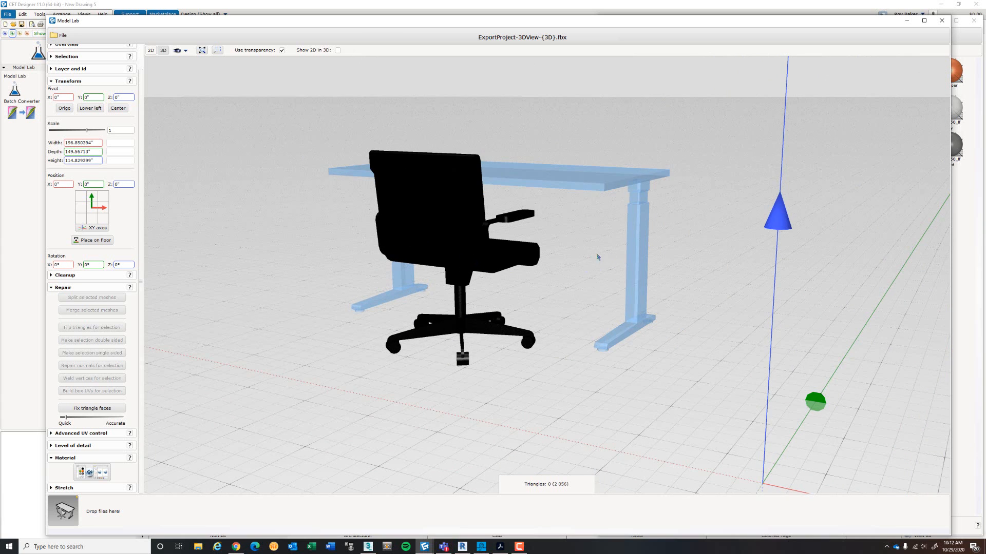
scroll(595, 257, up, 2)
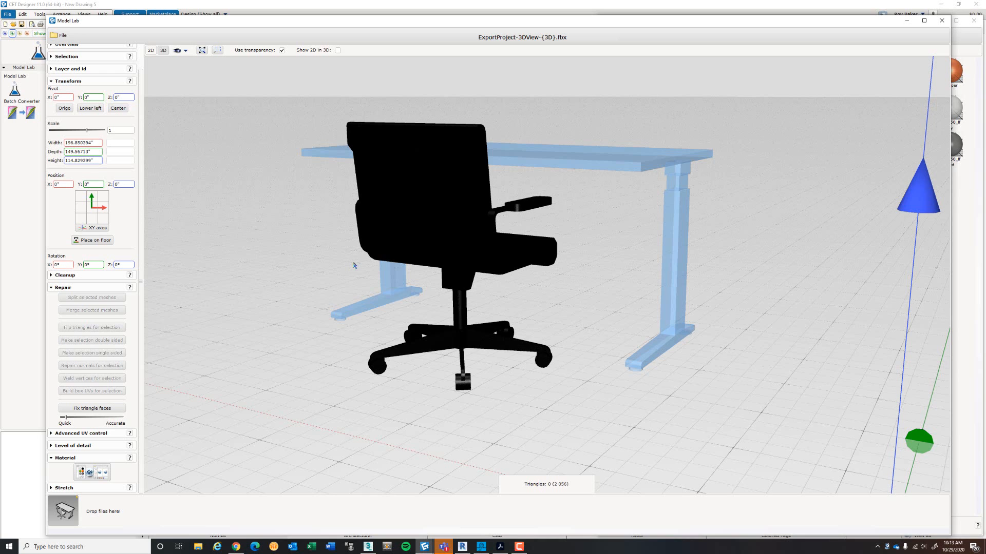
- Remove all models from Model Lab
click(61, 35)
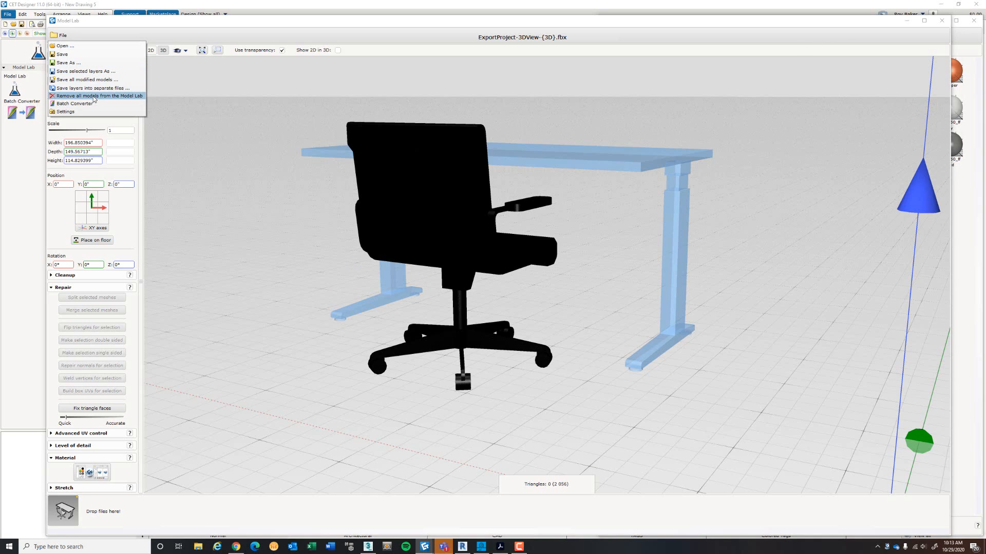
click(94, 97)
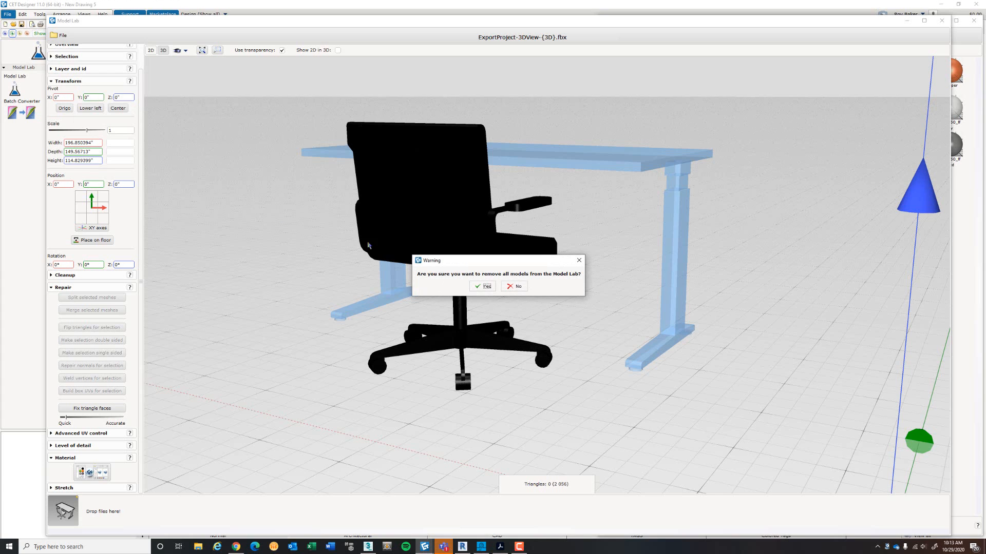
click(482, 287)
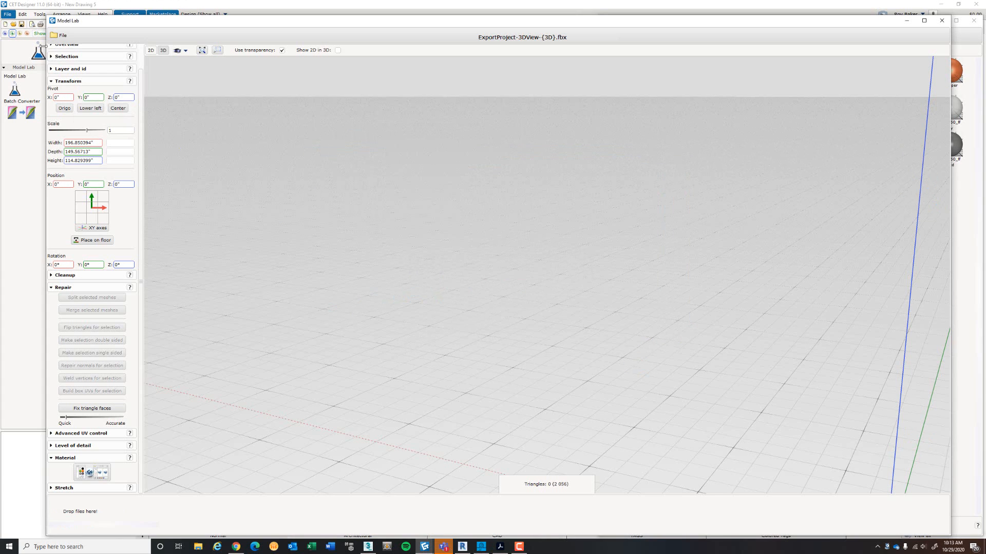
- Load ExportProject-3DView-{3D}.fbx from the Revit to CET folder into Model Lab again
click(61, 35)
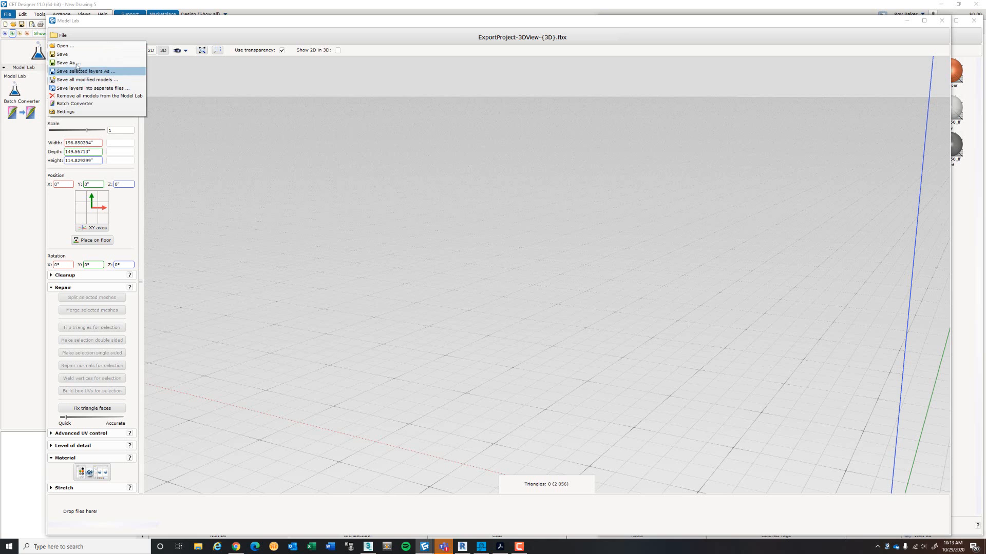
click(65, 46)
click(472, 242)
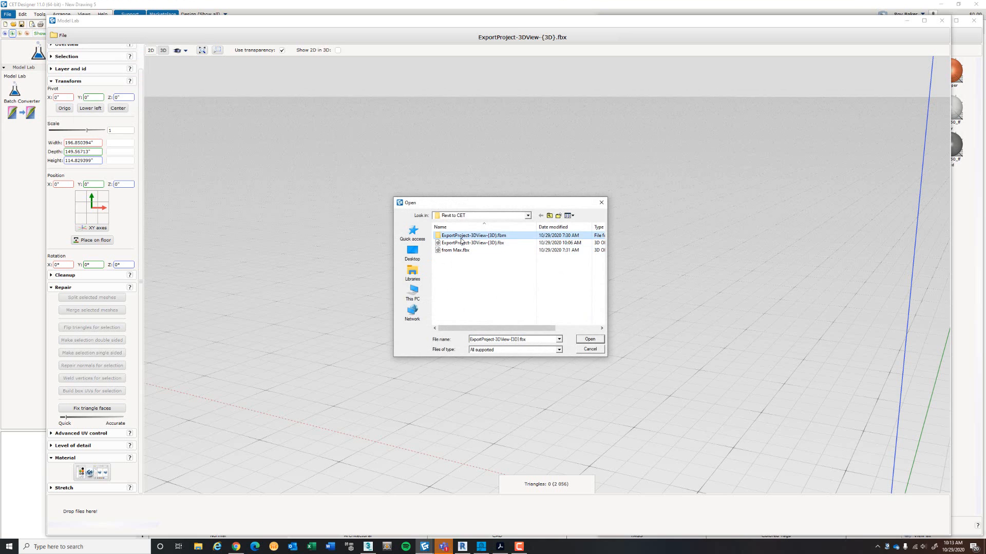
click(586, 336)
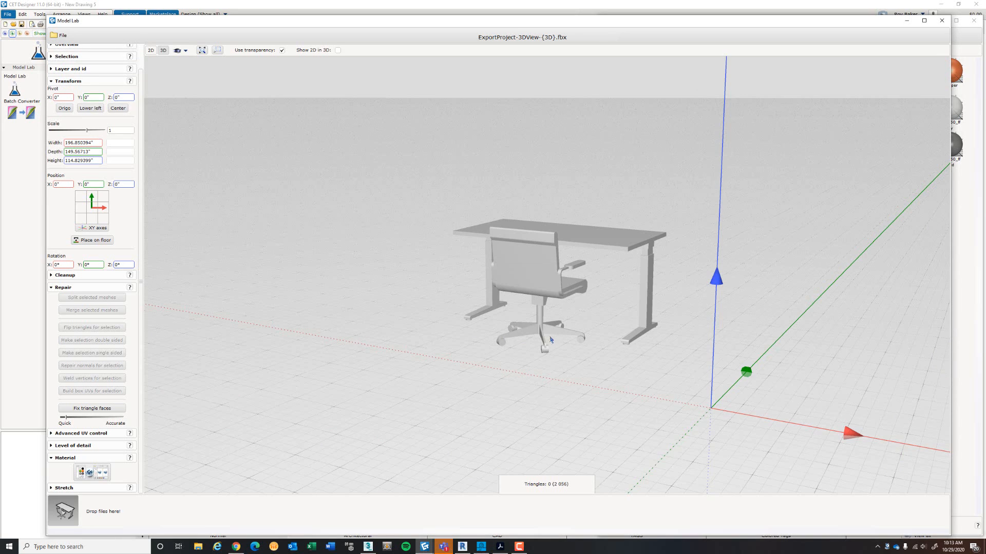
scroll(553, 285, up, 2)
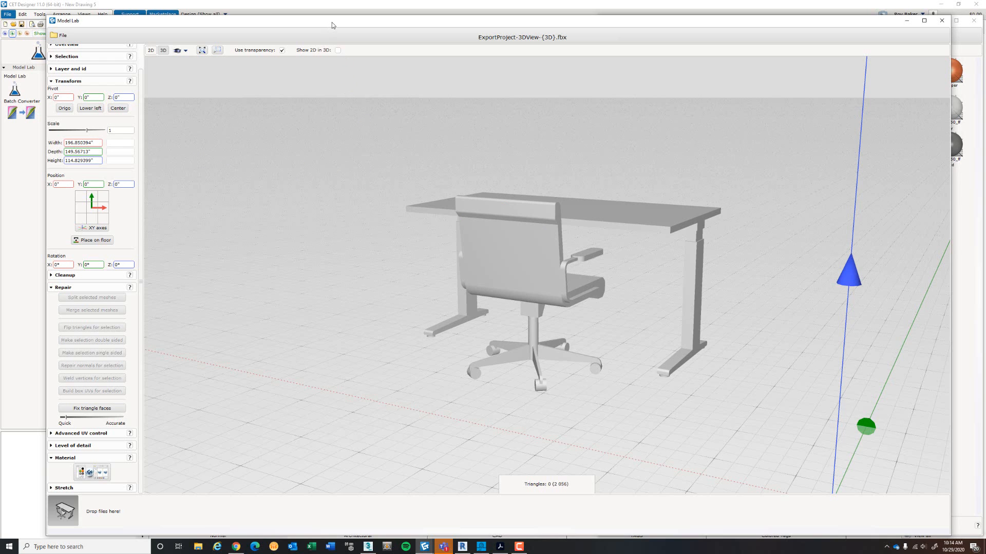
- Move and narrow the Model Lab window to uncover the drawing's 3D view, and close Material Explorer
drag(332, 22, 389, 35)
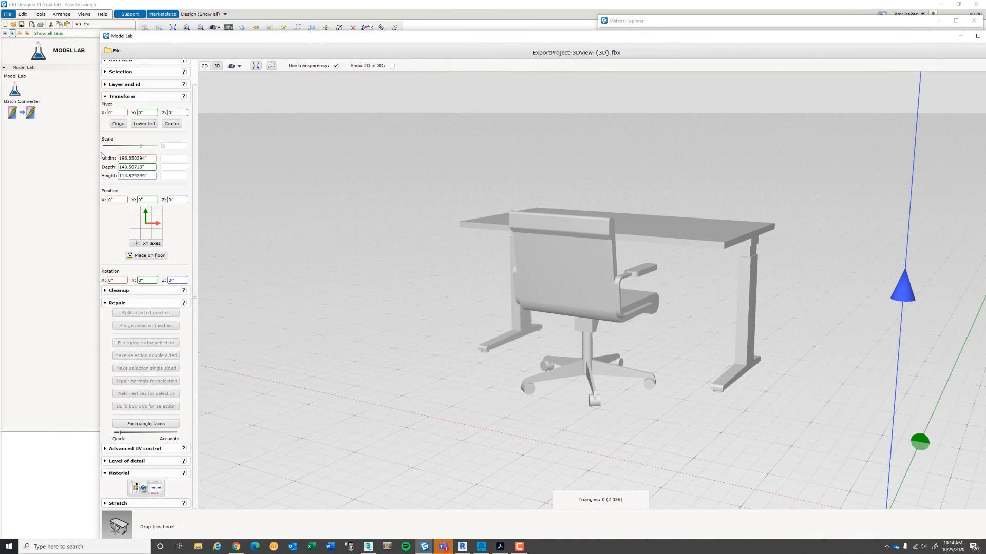
drag(101, 154, 563, 148)
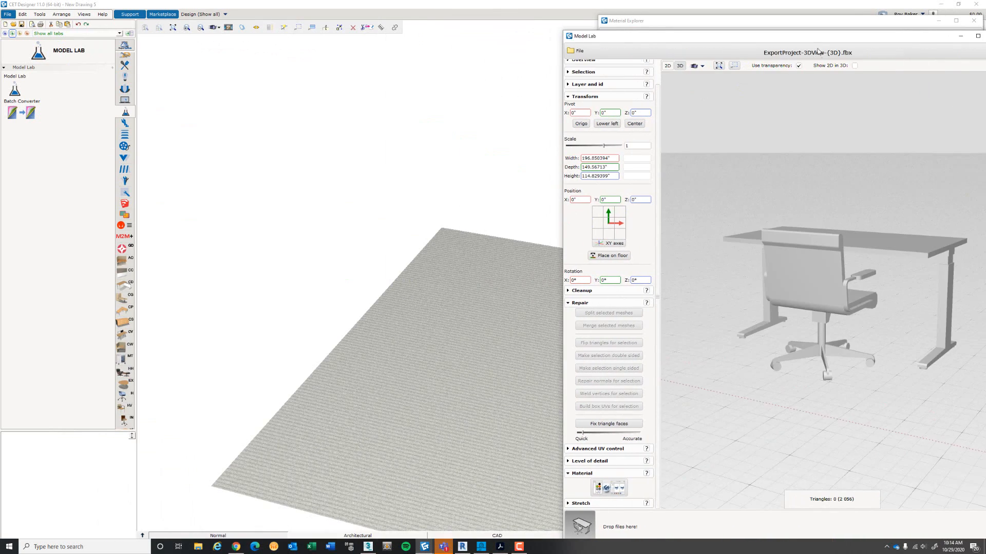
drag(810, 40, 785, 30)
click(973, 21)
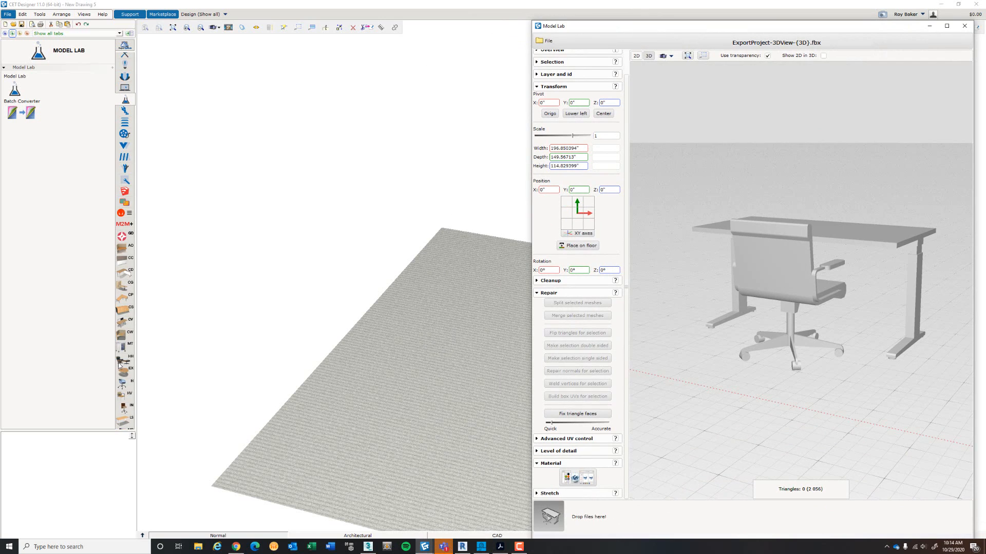
- Place a Celle chair from the Seating (NA) catalogue on the carpeted floor in the drawing
scroll(119, 364, down, 2)
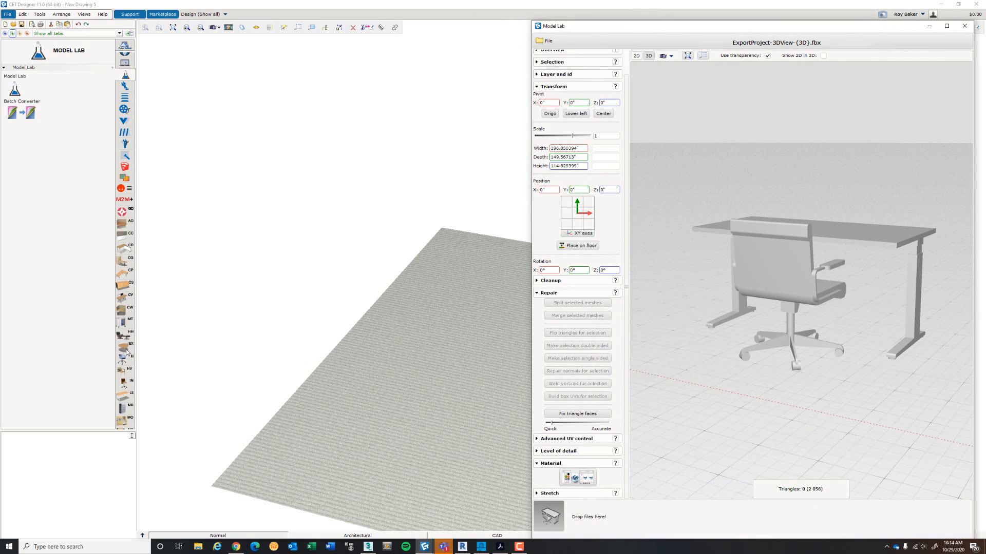
scroll(125, 371, down, 6)
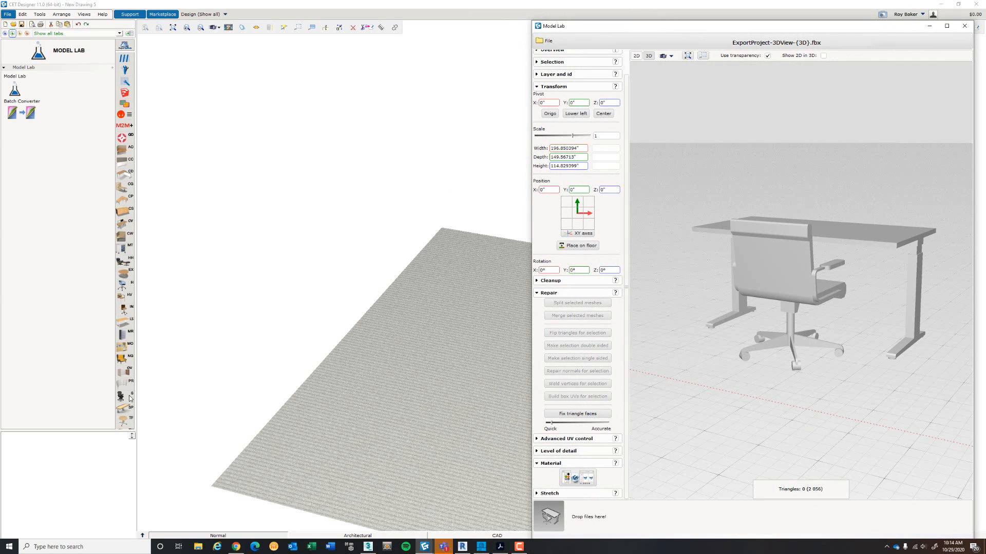
click(127, 396)
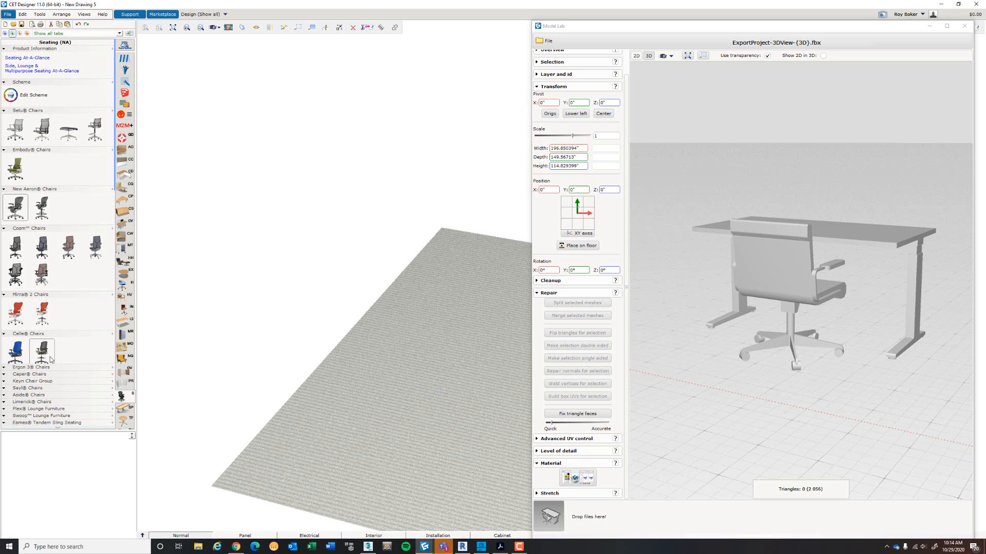
click(16, 353)
click(462, 382)
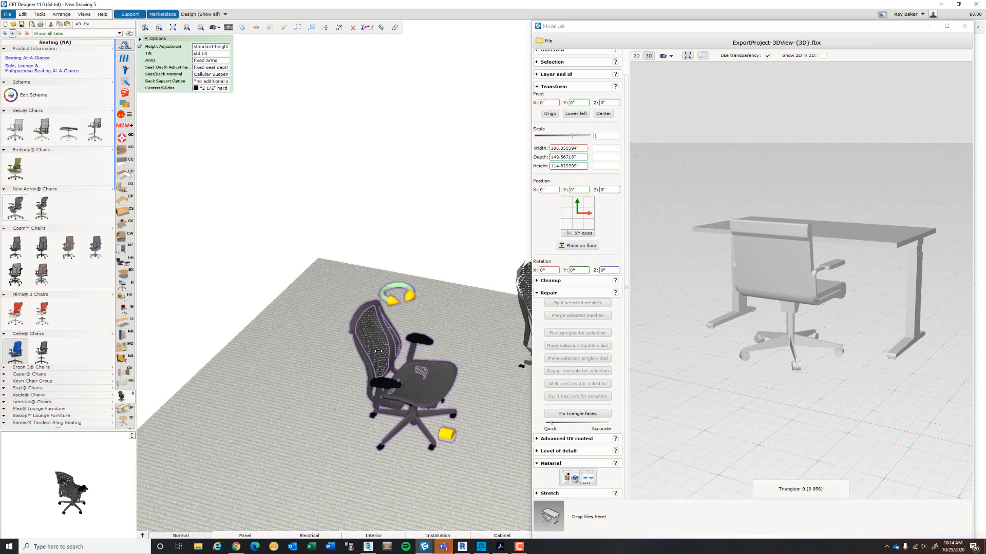
key(Escape)
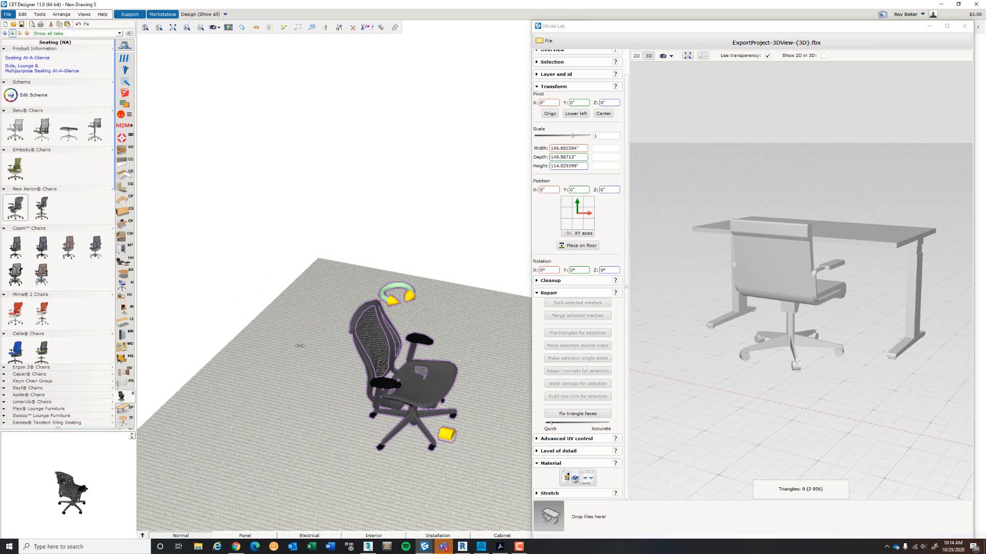
middle_drag(288, 262, 266, 231)
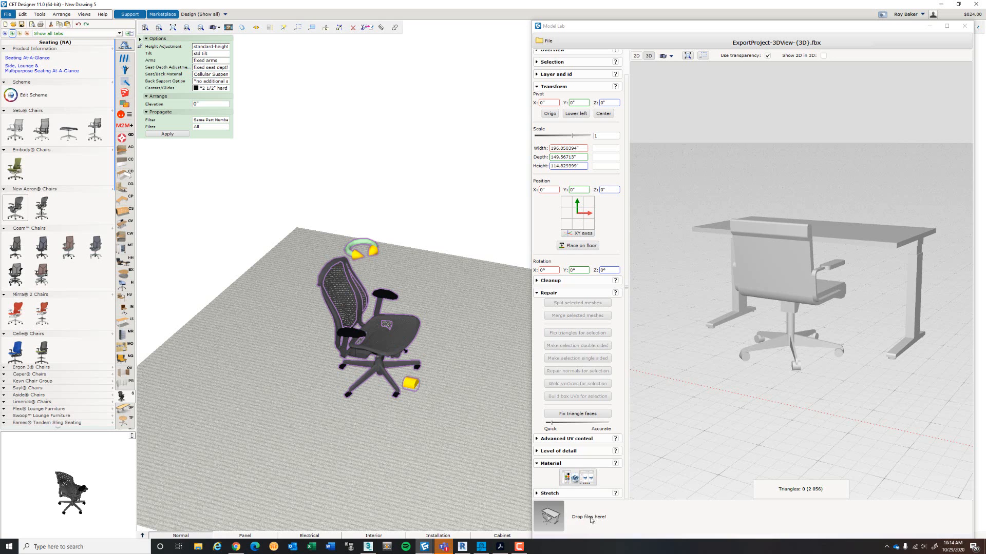
- Place the imported desk and chair model from Model Lab into the drawing next to the Celle chair
drag(556, 521, 304, 452)
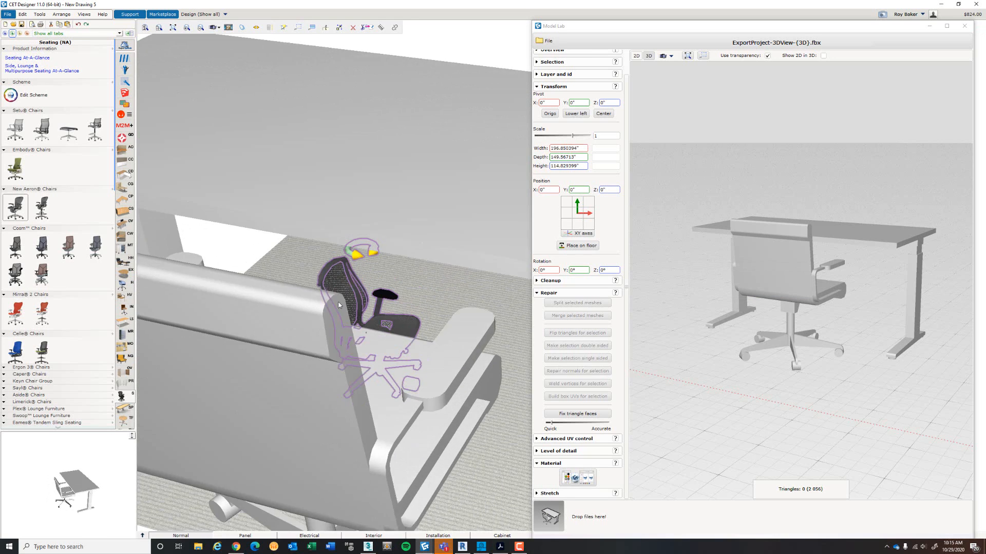
click(350, 313)
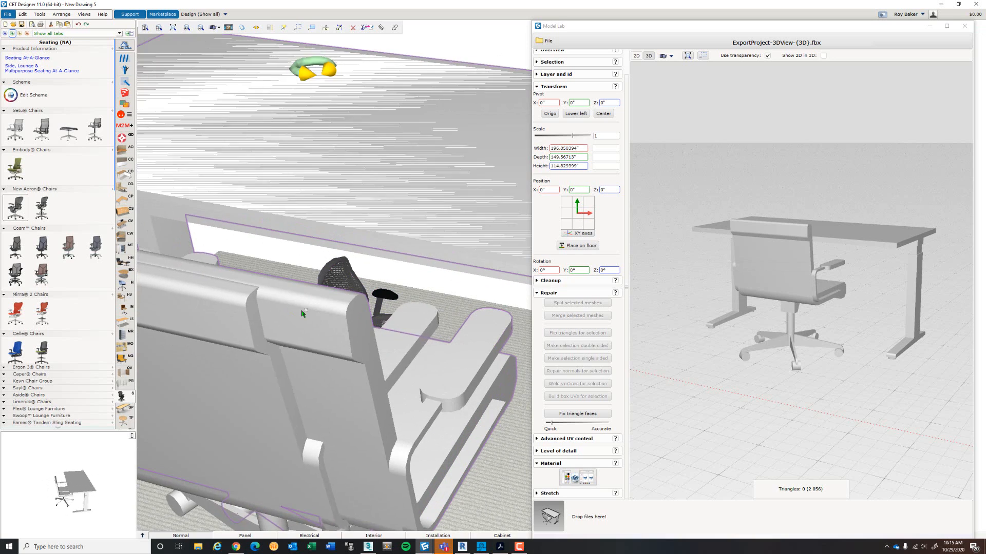
scroll(302, 313, down, 10)
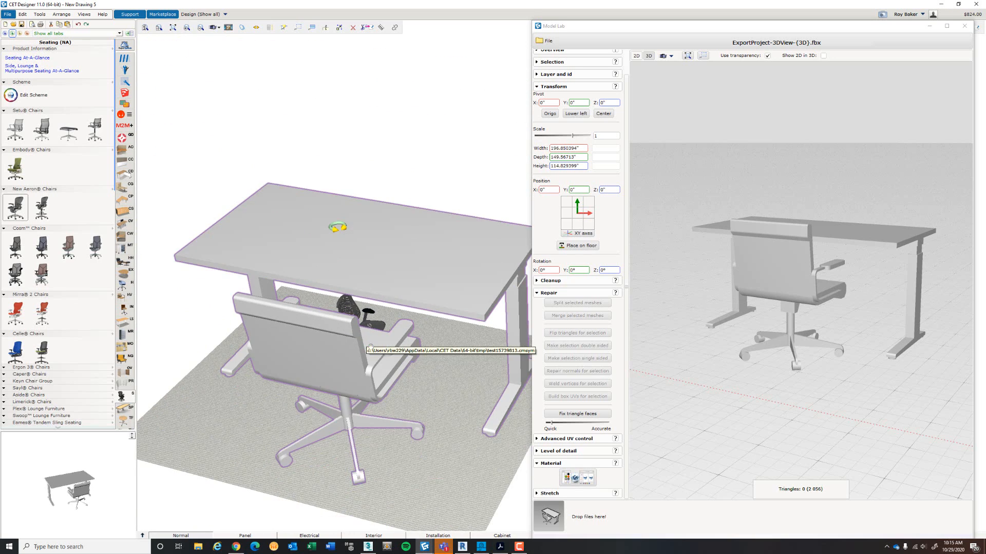
- Delete the oversized imported desk and chair model from the drawing, keeping the Celle chair
scroll(370, 347, down, 3)
middle_drag(373, 343, 345, 325)
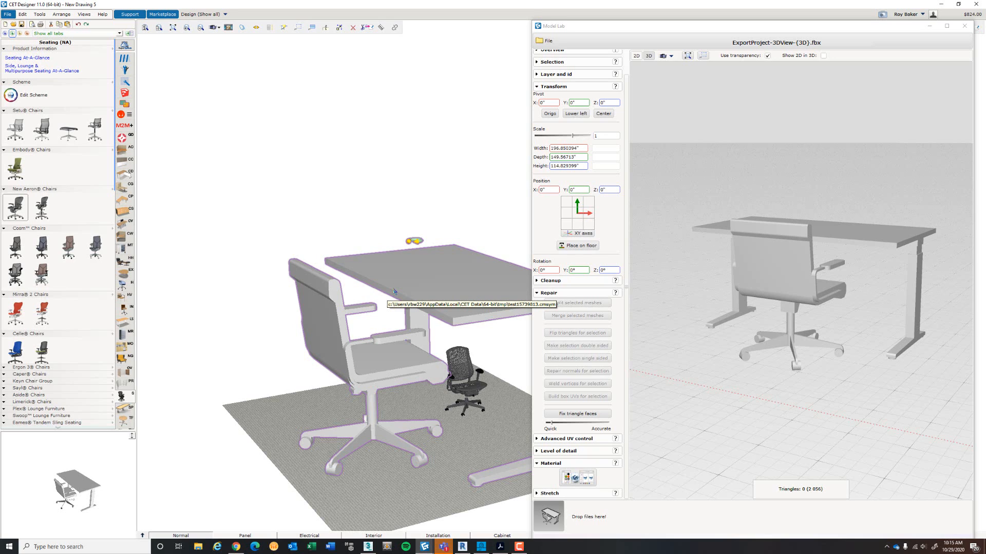
key(Delete)
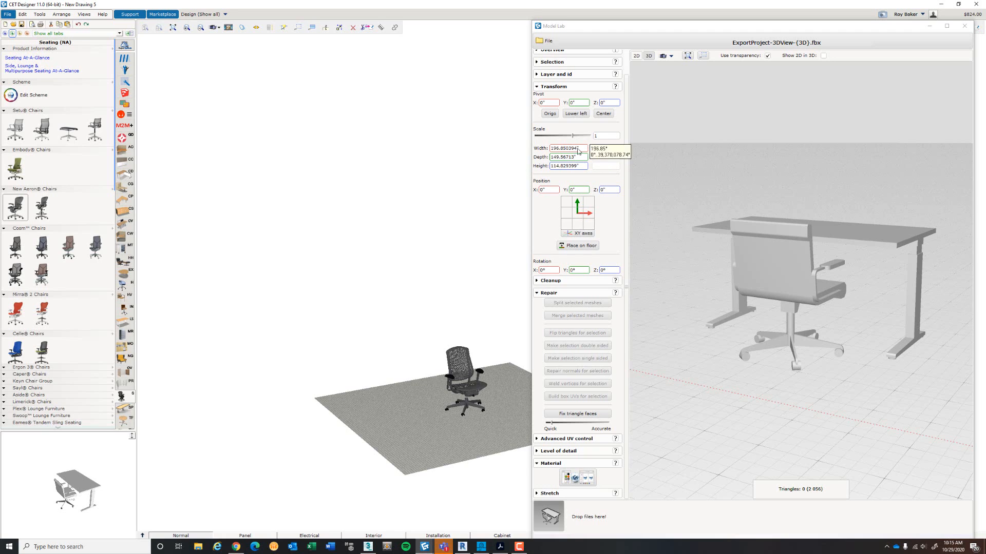
- Set the scale of the desk and chair model in Model Lab to 0.254
click(604, 136)
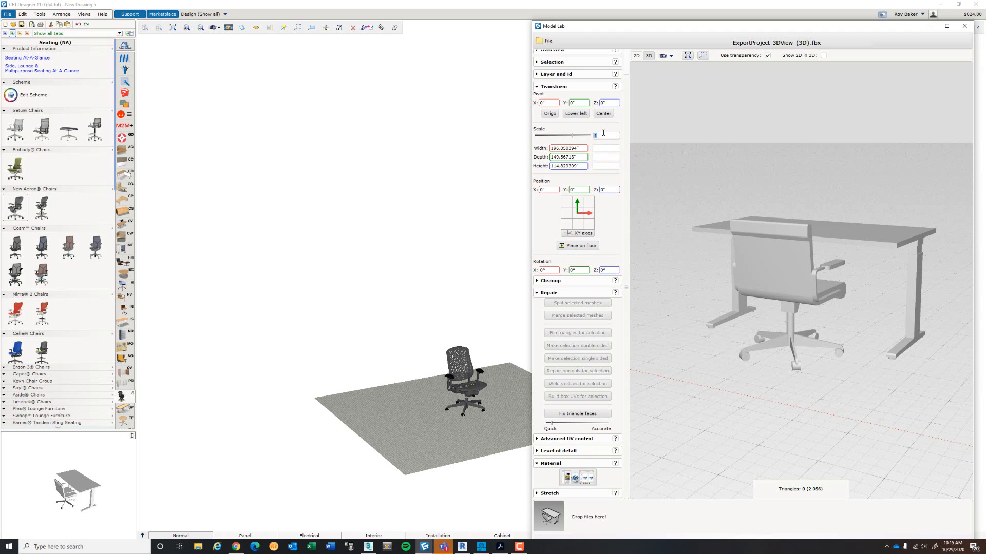
text(.254)
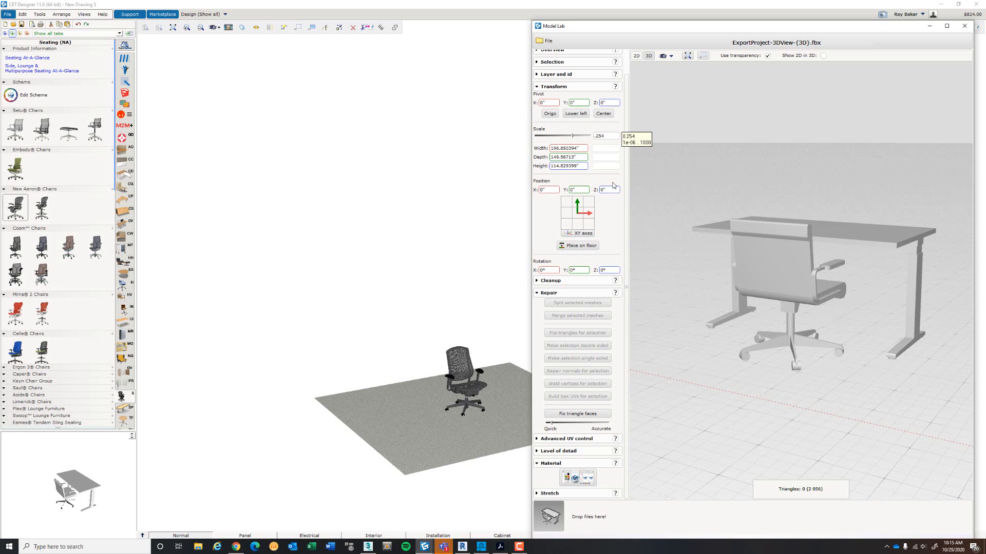
key(Return)
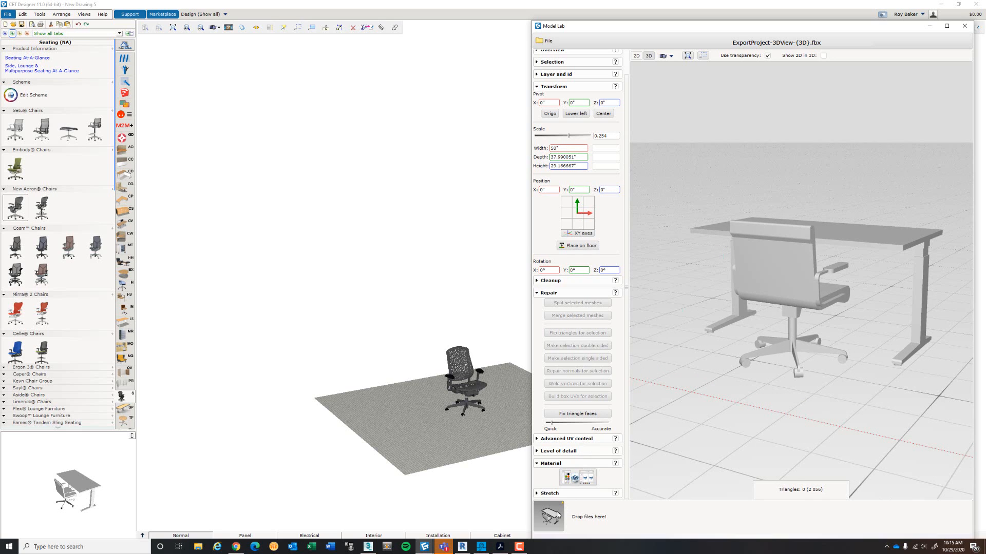
- Place the rescaled desk and chair model from Model Lab next to the Celle chair and compare their sizes
mouse_move(550, 516)
mouse_down()
mouse_move(485, 454)
mouse_move(401, 433)
mouse_move(506, 386)
mouse_move(499, 400)
mouse_move(440, 417)
mouse_move(499, 388)
mouse_up()
scroll(491, 385, up, 2)
middle_drag(490, 384, 401, 384)
scroll(399, 383, up, 5)
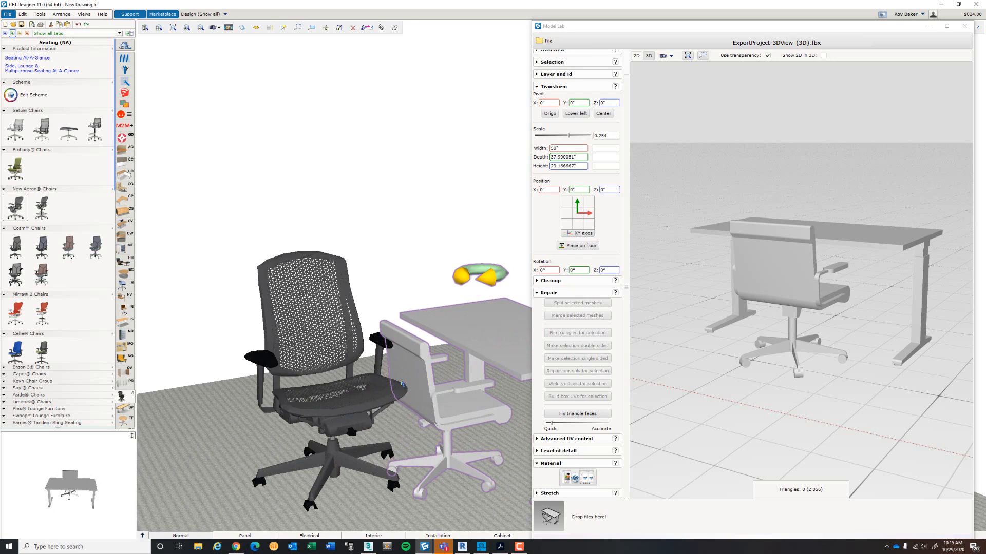
scroll(349, 358, down, 4)
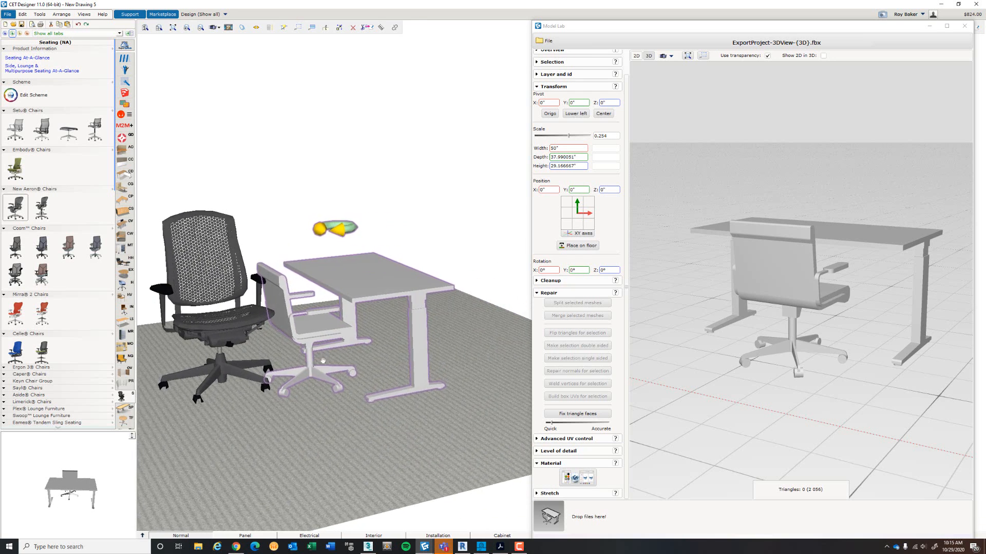
scroll(345, 337, up, 5)
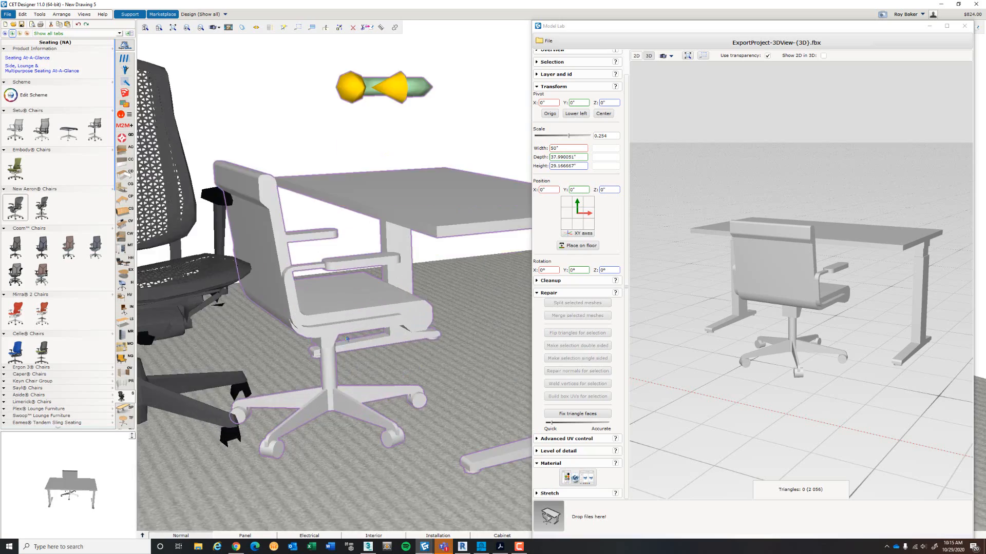
scroll(345, 338, down, 5)
mouse_move(347, 338)
middle_down()
mouse_move(409, 365)
mouse_move(367, 378)
mouse_move(299, 336)
mouse_move(269, 341)
mouse_move(262, 330)
mouse_move(323, 333)
mouse_move(391, 353)
mouse_move(372, 341)
middle_up()
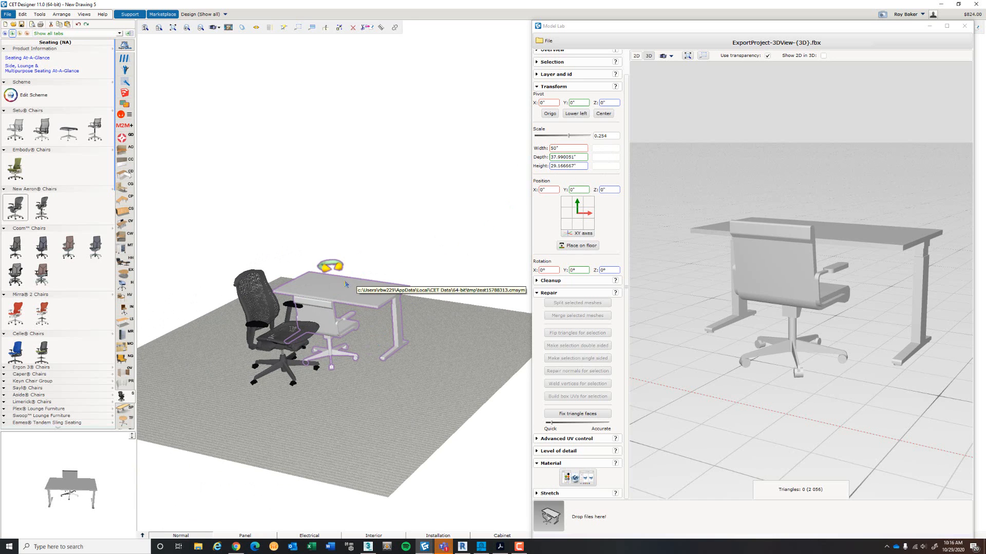
mouse_move(354, 297)
middle_down()
mouse_move(325, 313)
mouse_move(343, 311)
middle_up()
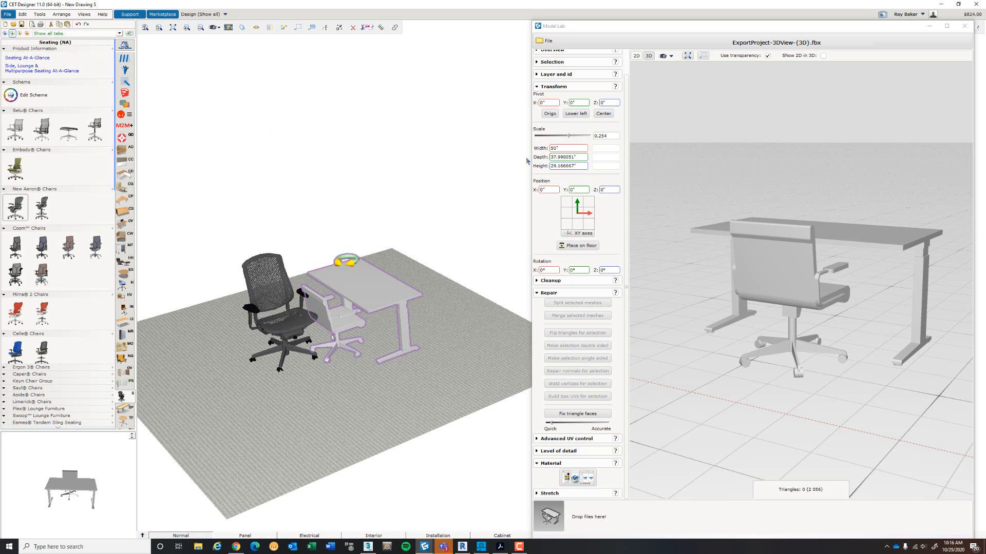
- Remove all models from Model Lab and close its window
click(548, 42)
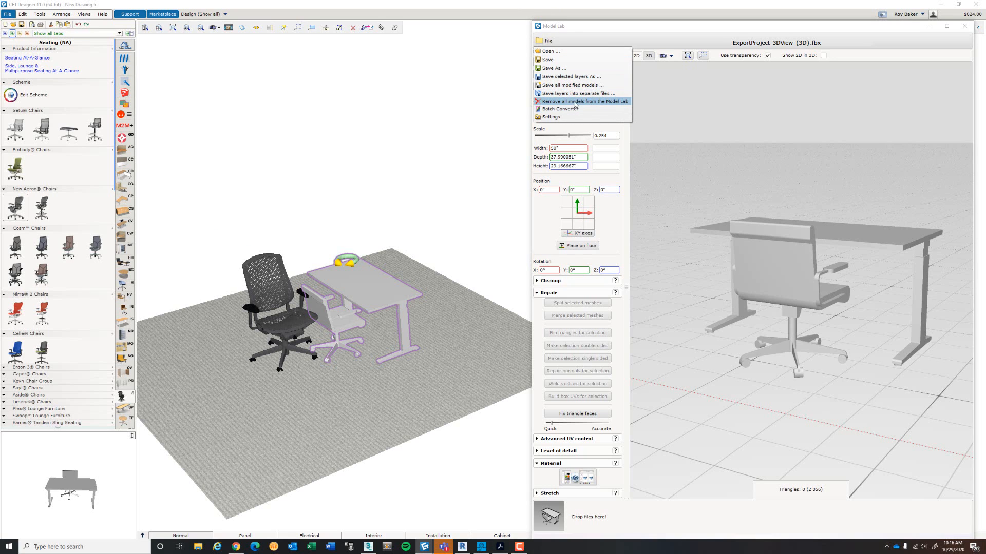
click(583, 101)
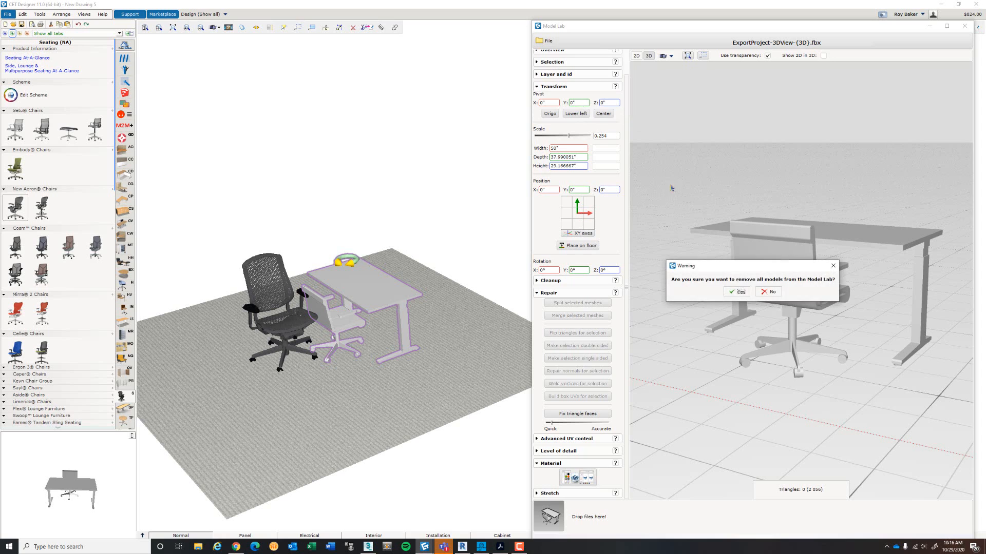
click(738, 292)
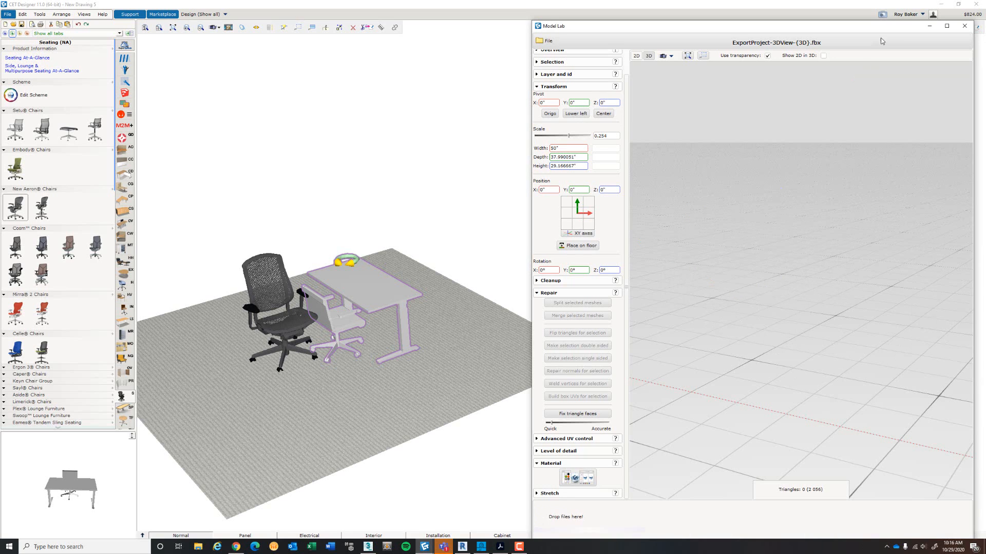
click(965, 26)
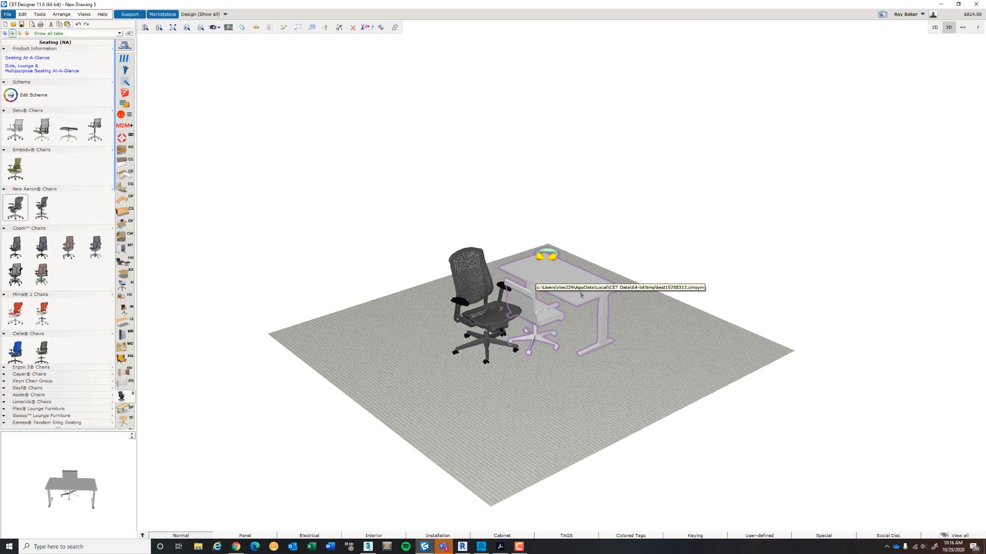
- Delete the imported desk and chair model from the drawing and select the Celle chair
key(Delete)
click(486, 316)
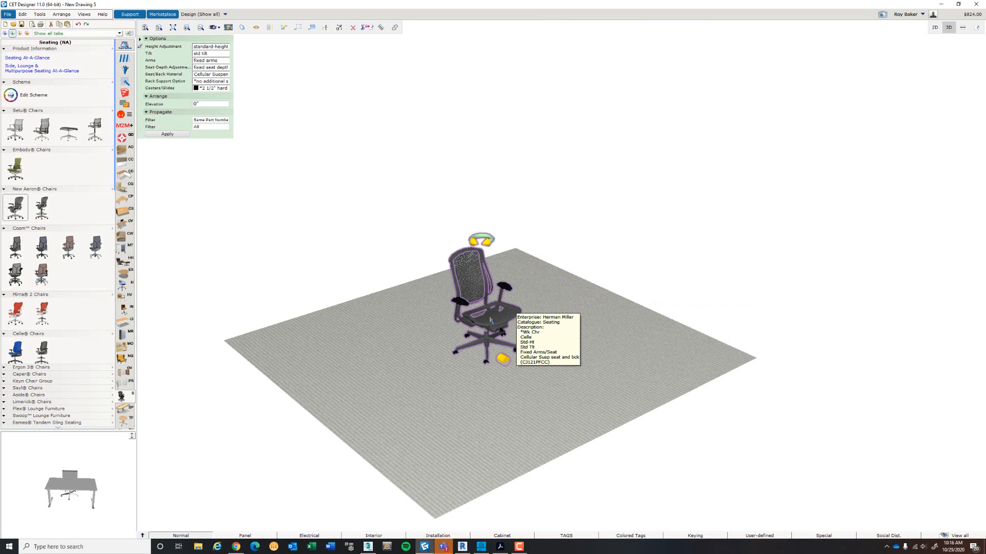
drag(487, 316, 421, 257)
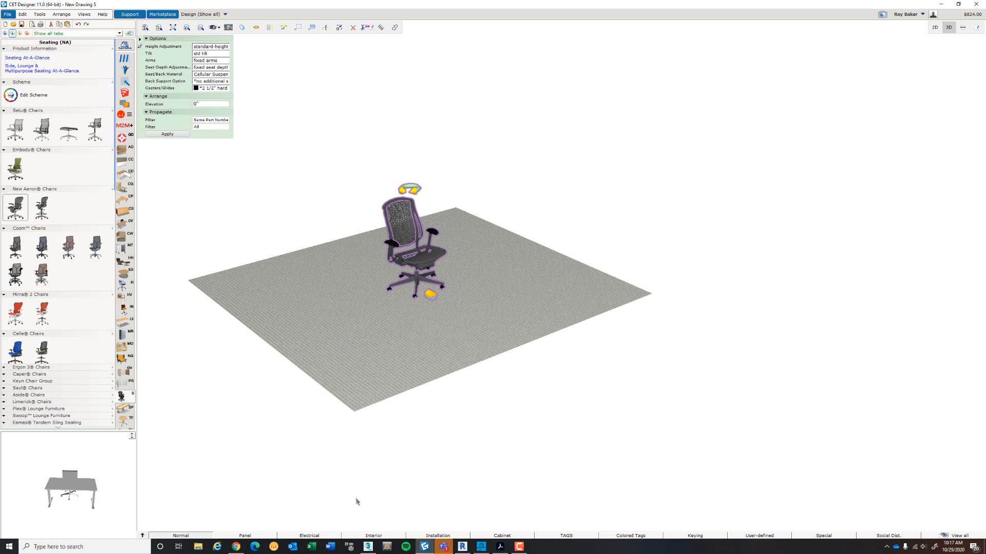
- Look at the desk and chair in Revit's 3D view and switch to the textured teapot scene in 3ds Max
click(462, 549)
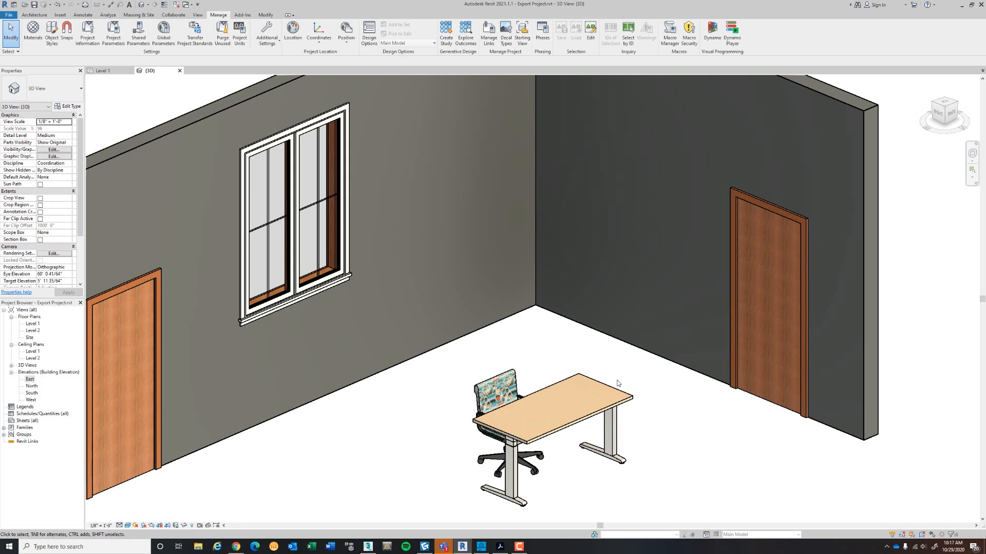
click(961, 5)
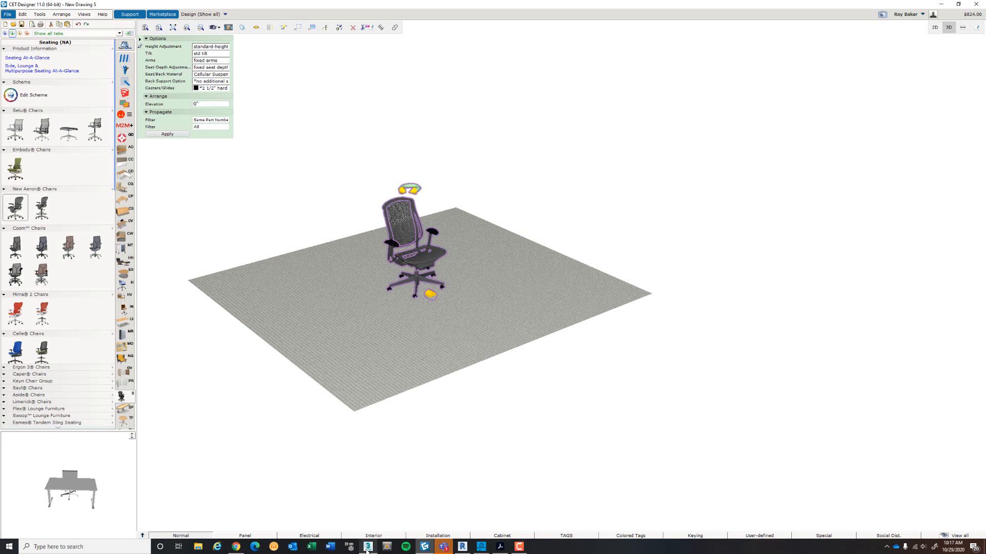
mouse_move(366, 550)
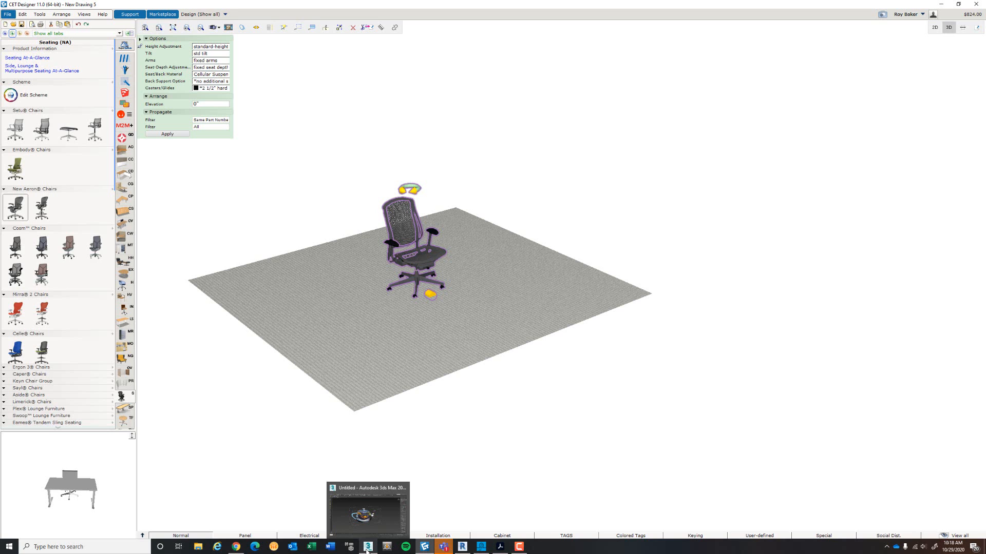
click(368, 511)
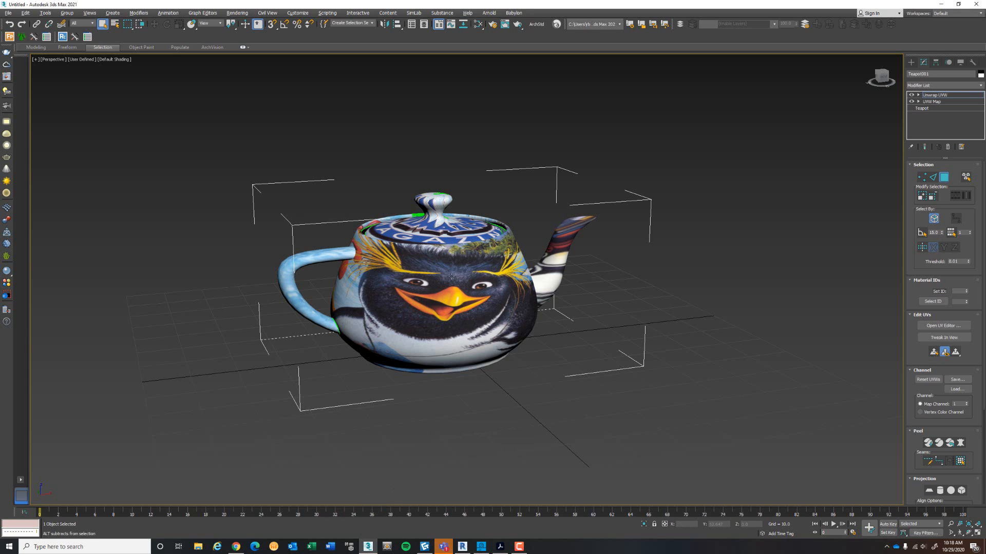
alt+middle_drag(478, 291, 526, 272)
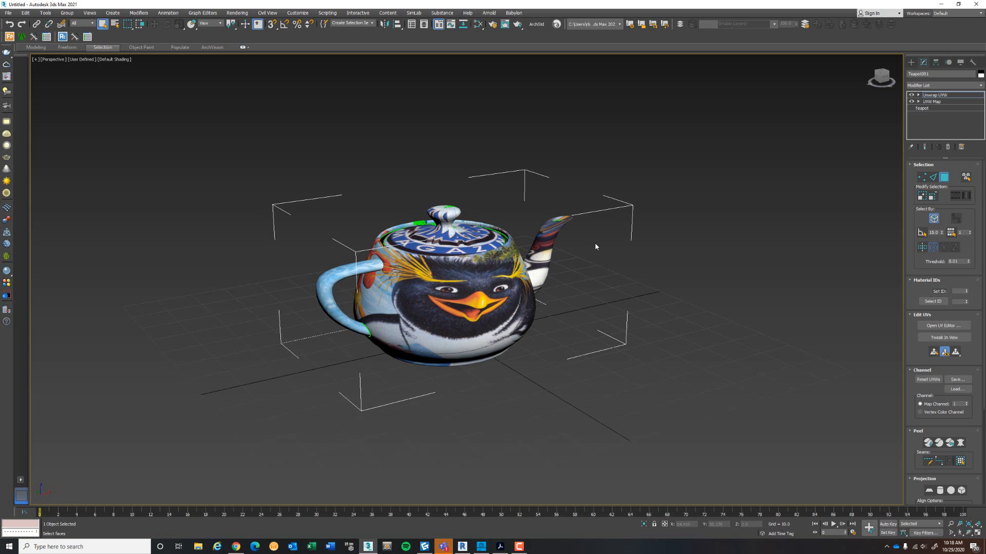
- Examine the bitmap image that feeds the teapot material's diffuse map in the Slate Material Editor, and close the editor
click(477, 25)
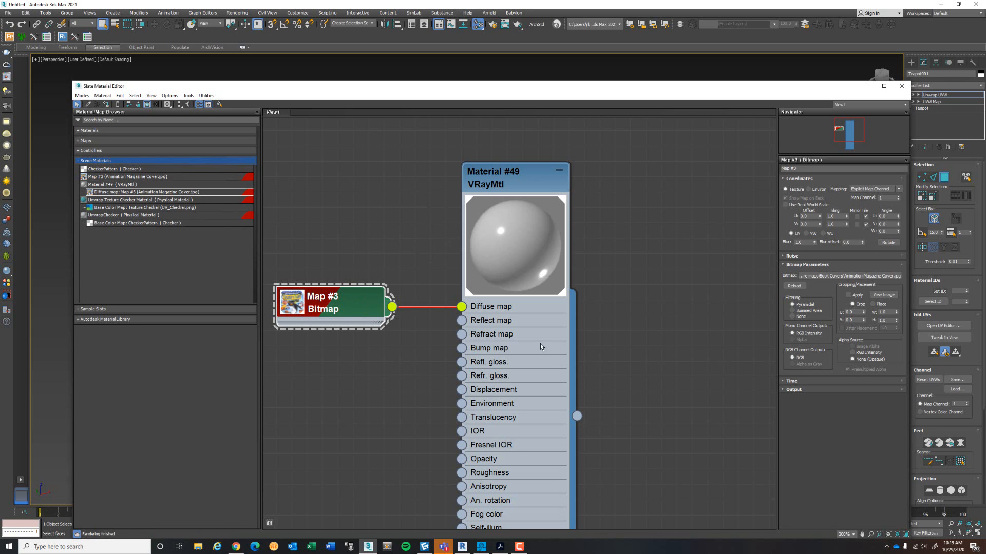
click(880, 298)
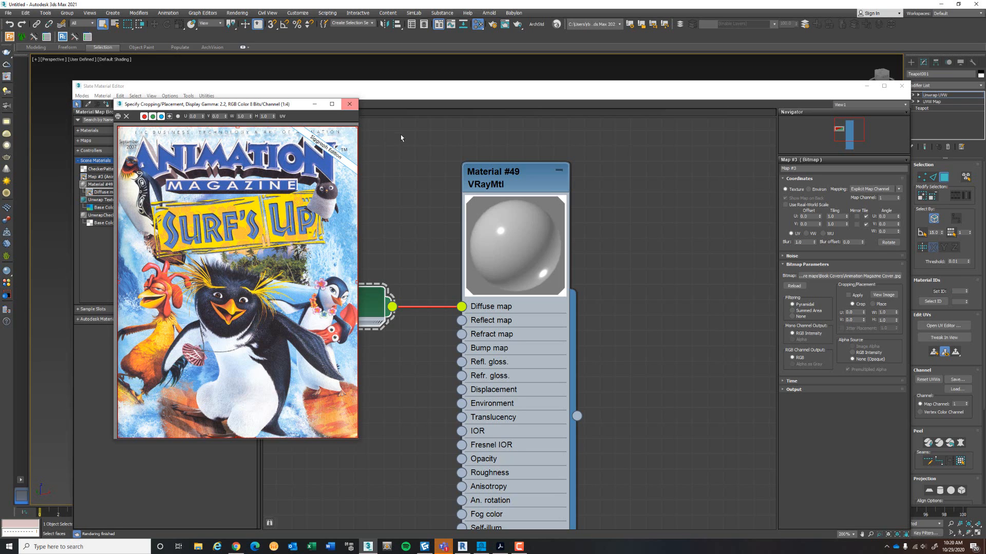
click(348, 106)
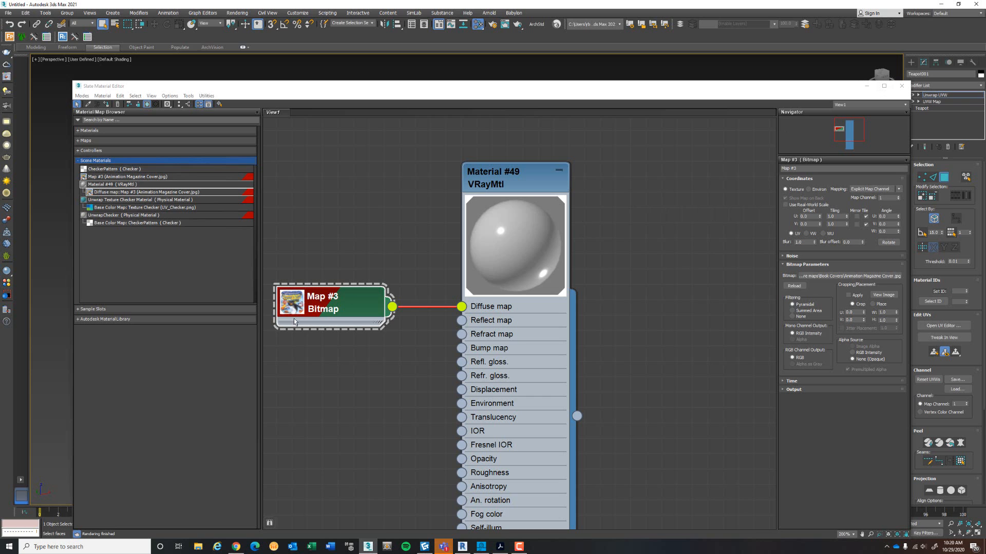
click(901, 86)
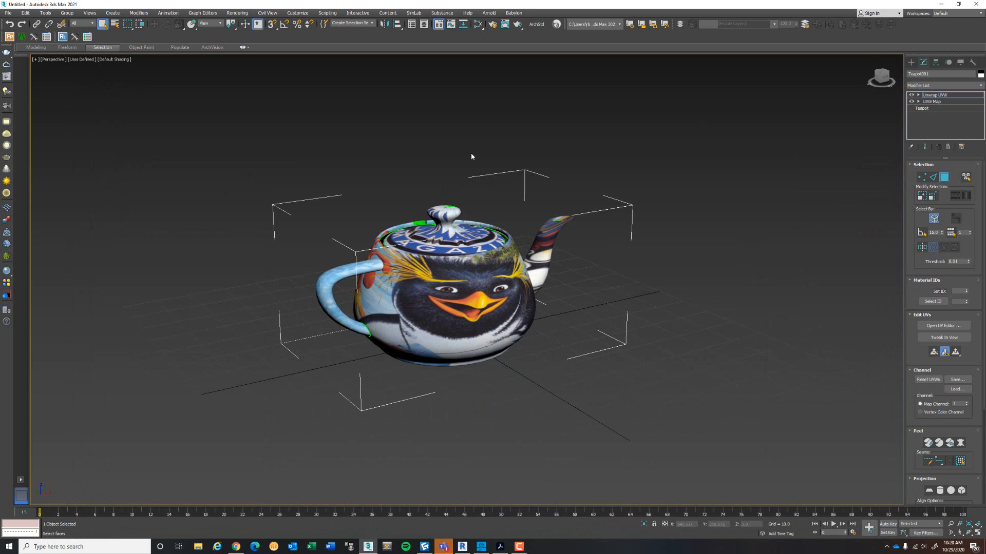
- Turn off the teapot's Unwrap UVW modifier and open the parameters of its UVW Map modifier
click(912, 97)
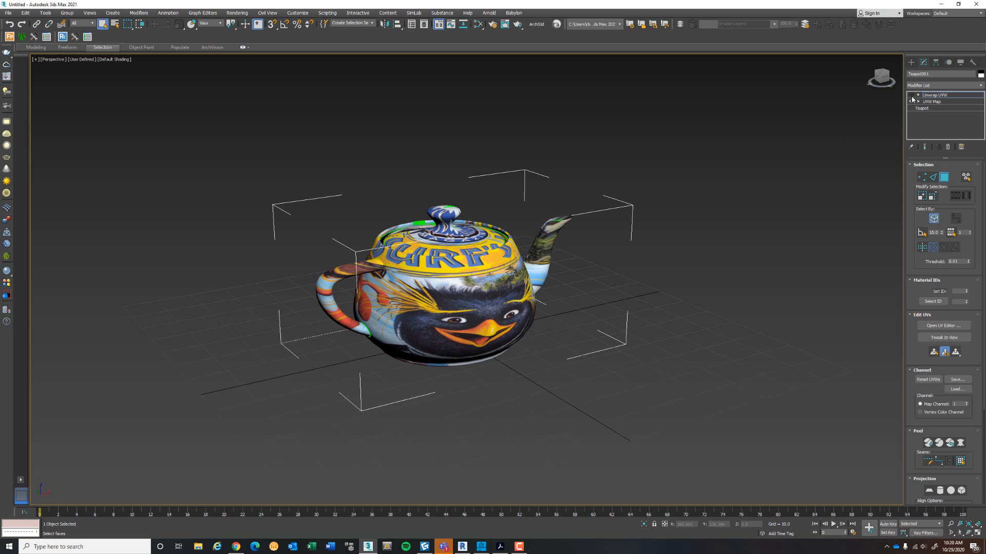
click(940, 102)
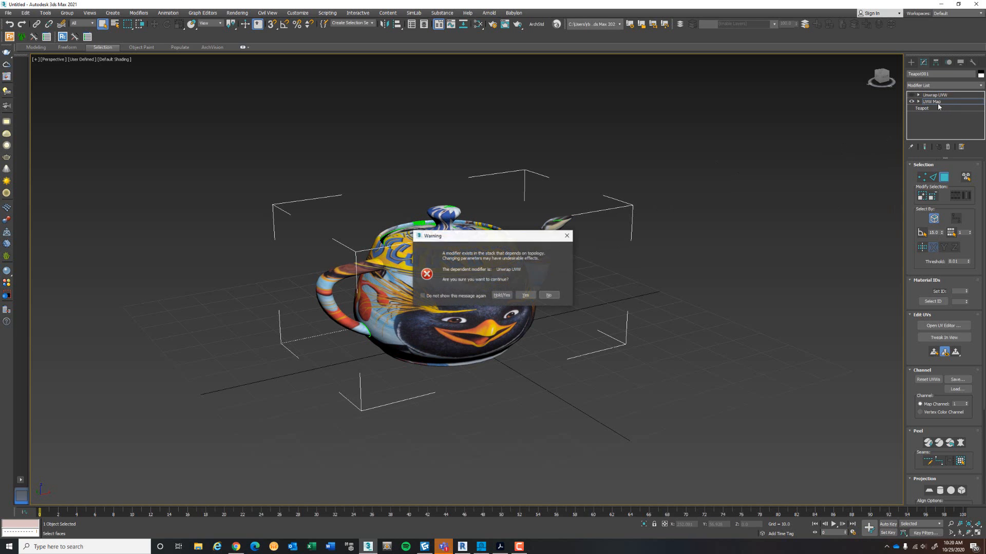
click(524, 296)
scroll(432, 289, up, 2)
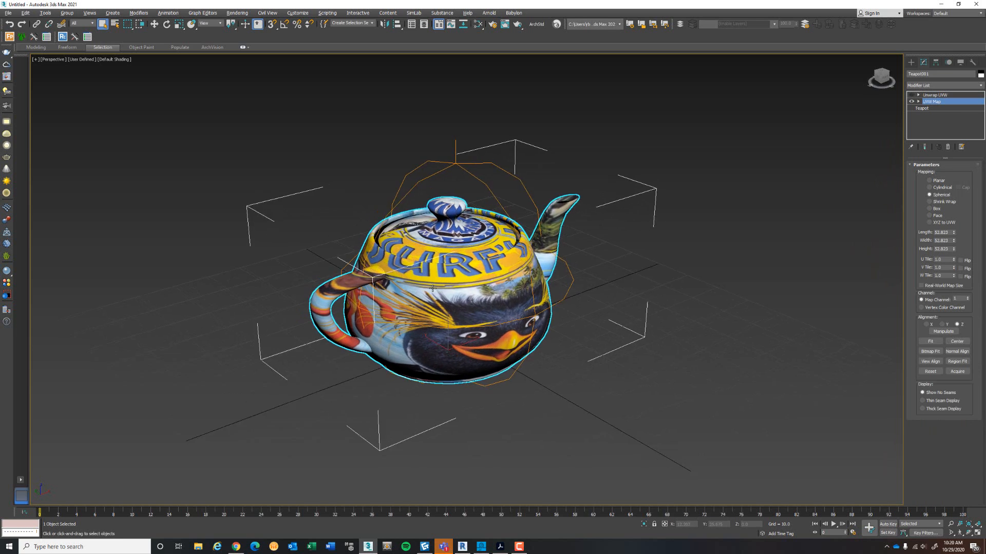
- Try the planar, cylindrical, spherical, box and face mapping types in the teapot's UVW Map modifier
scroll(432, 288, down, 5)
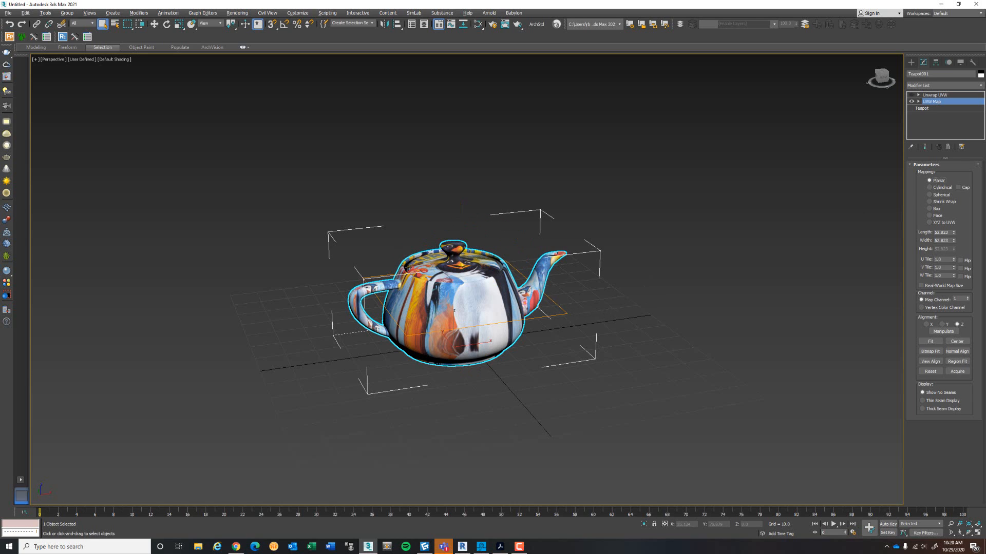
key(z)
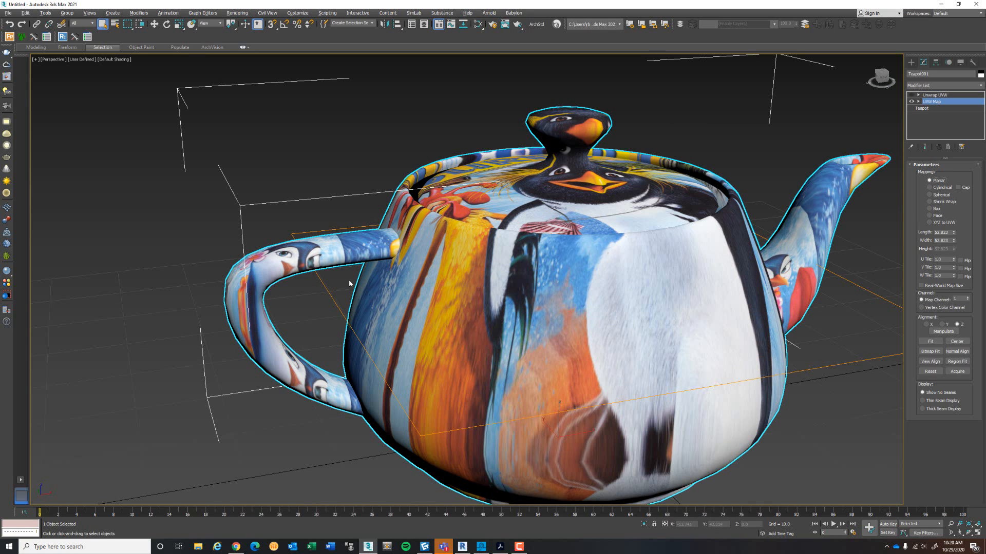
scroll(729, 374, down, 5)
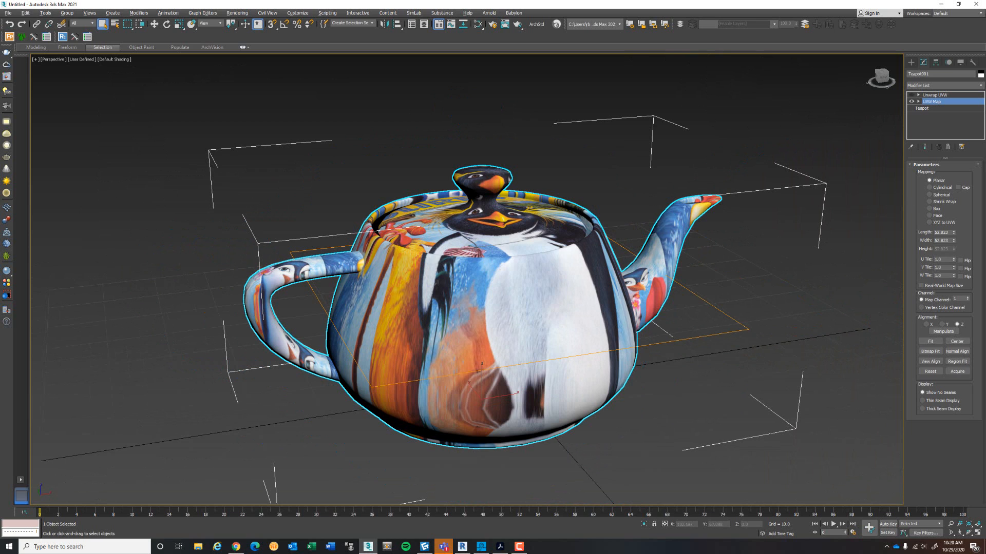
click(939, 188)
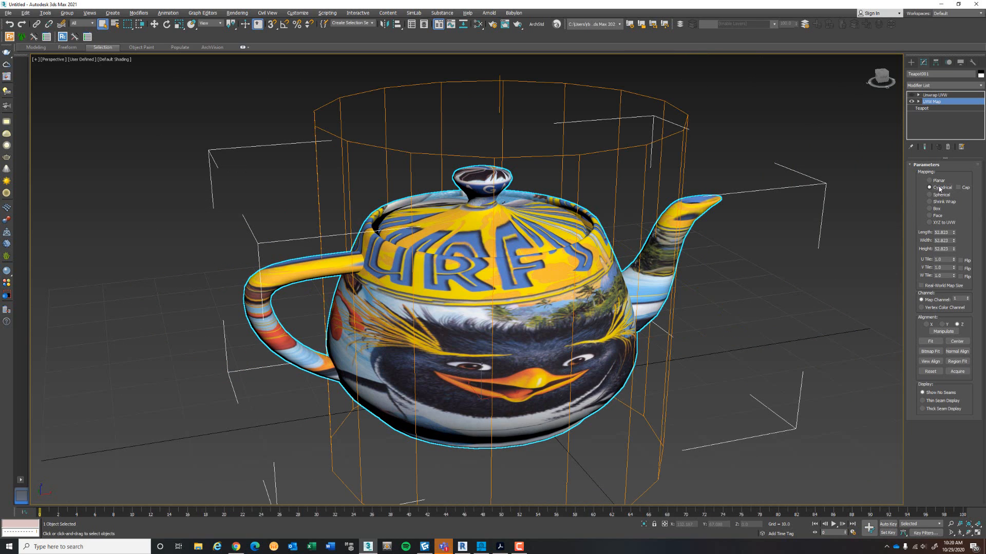
click(942, 195)
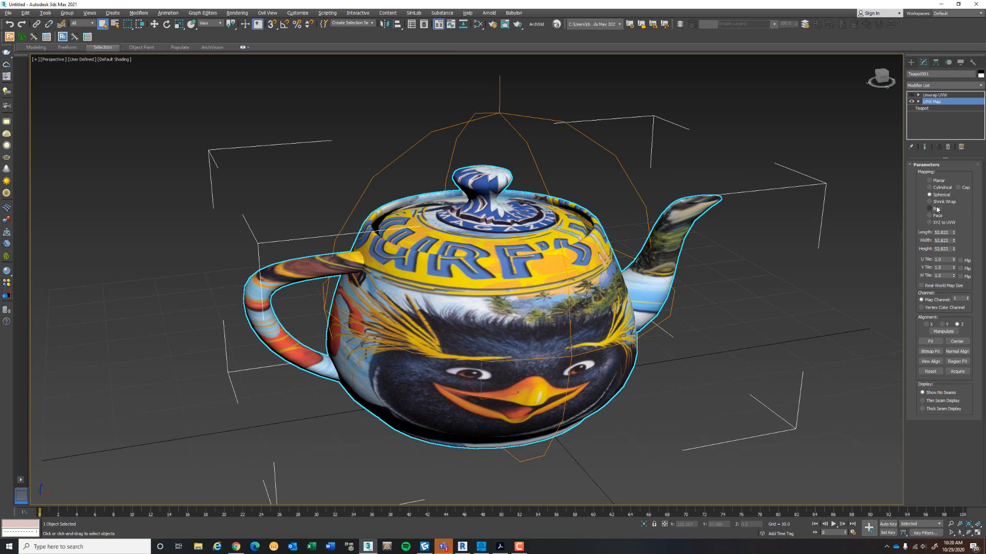
click(936, 209)
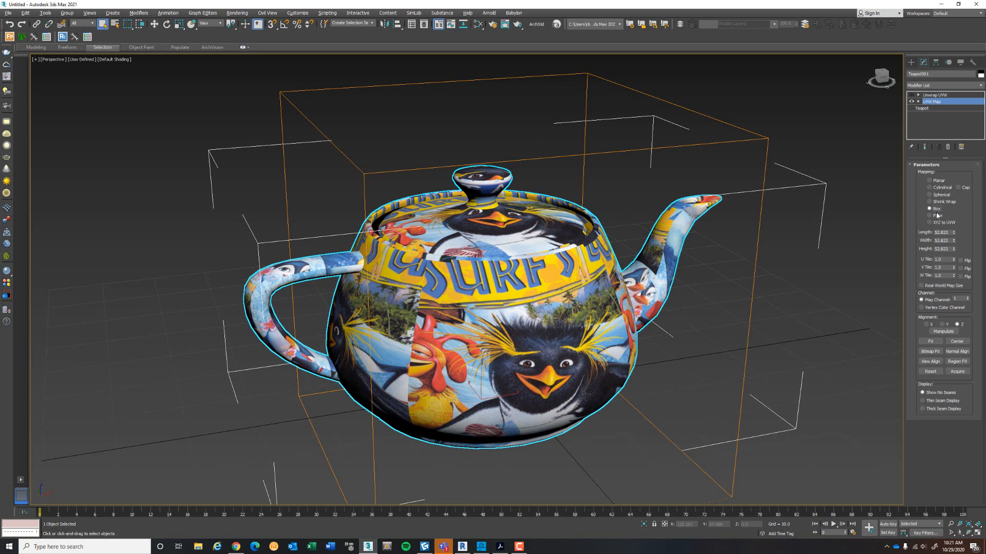
click(937, 216)
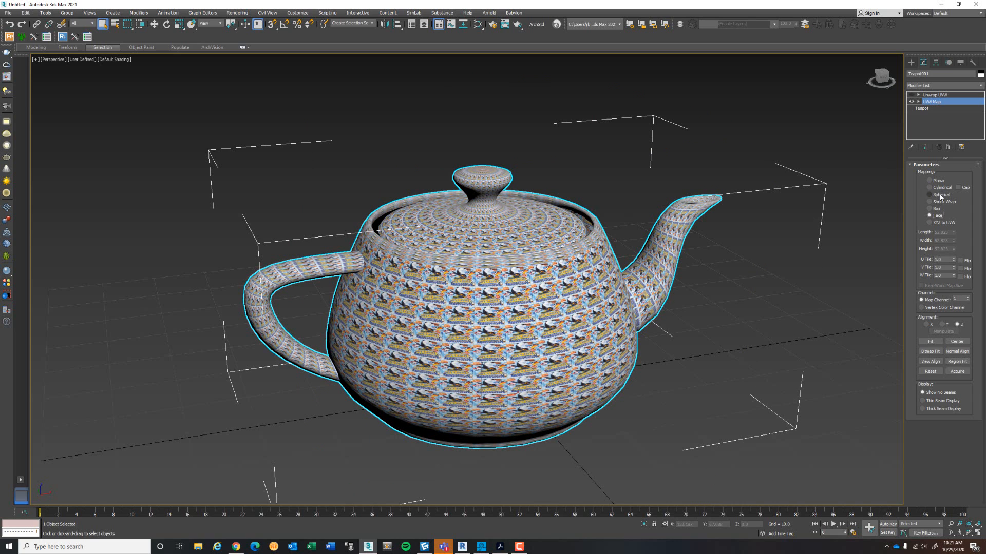
- Set the teapot's UVW Map to spherical mapping, and switch to CET Designer to open Model Lab
click(939, 195)
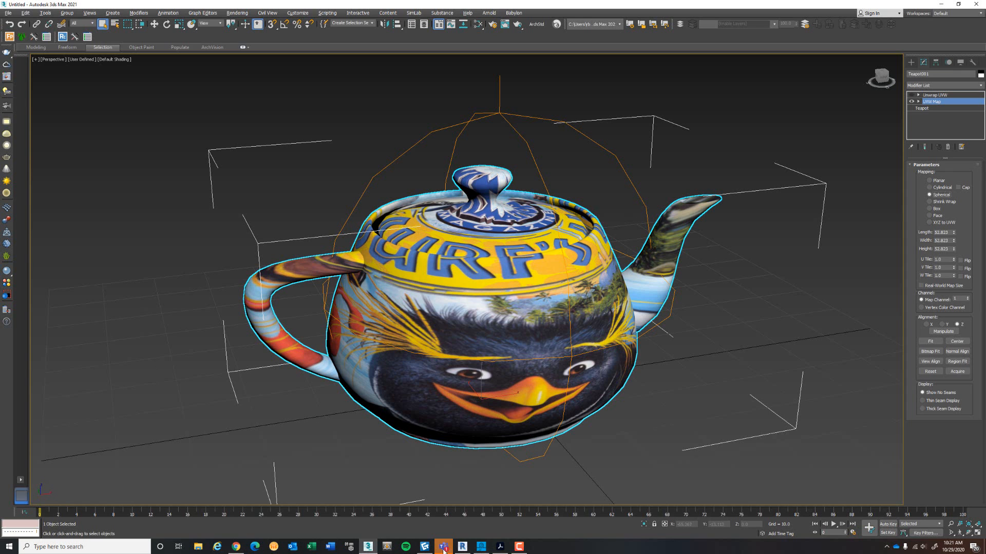
click(425, 547)
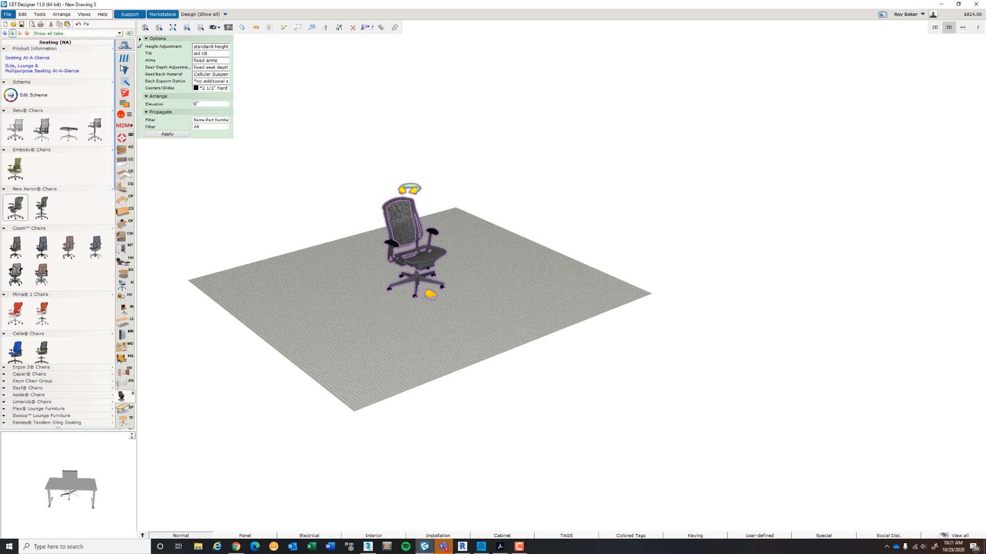
scroll(125, 80, up, 3)
click(125, 100)
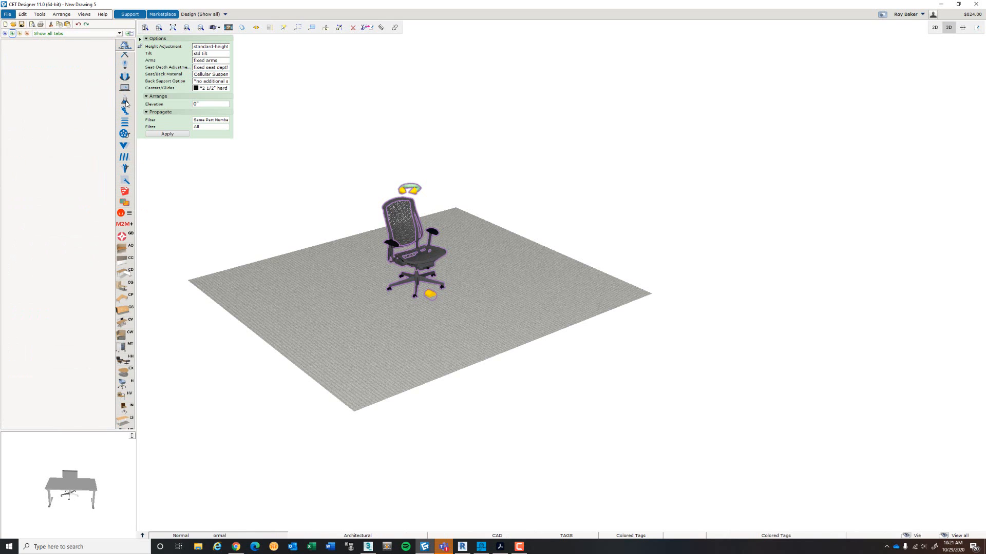
click(15, 90)
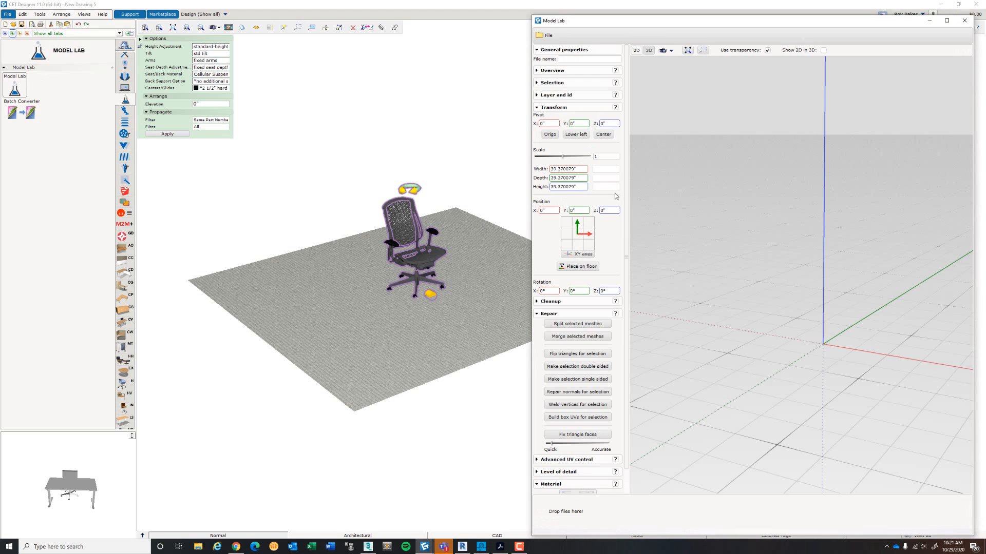
- Expand Model Lab's Advanced UV control section and examine its mapping shapes, scale, offset, rotation and invert settings
scroll(609, 241, down, 1)
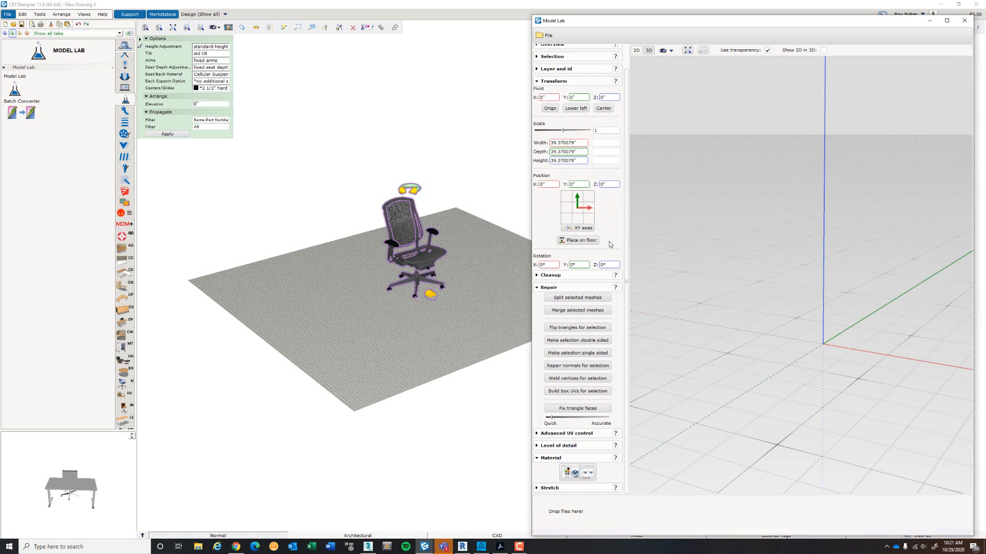
click(549, 434)
scroll(586, 369, down, 1)
scroll(587, 368, down, 6)
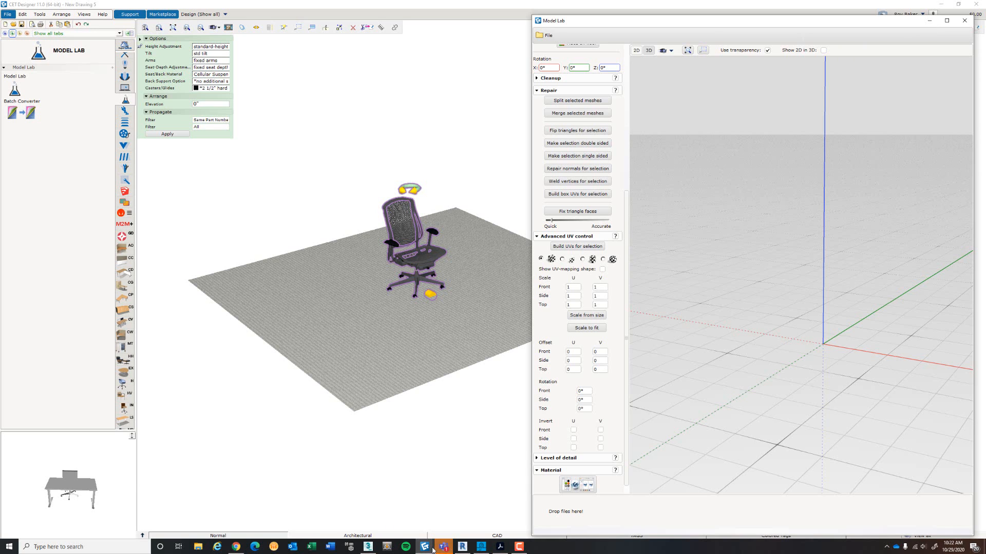
- Switch back to 3ds Max, turn on the teapot's Unwrap UVW modifier and open its UV editor
click(367, 547)
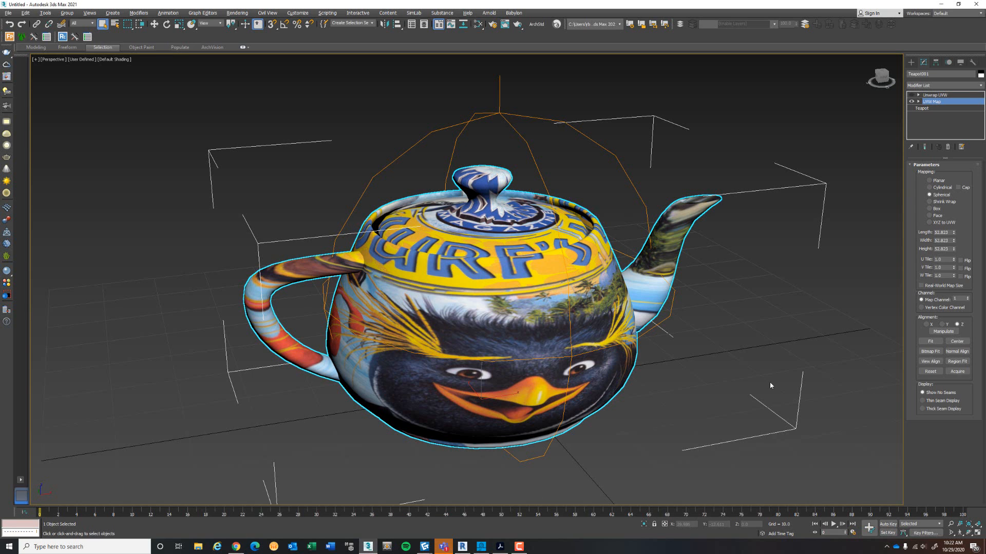
click(938, 95)
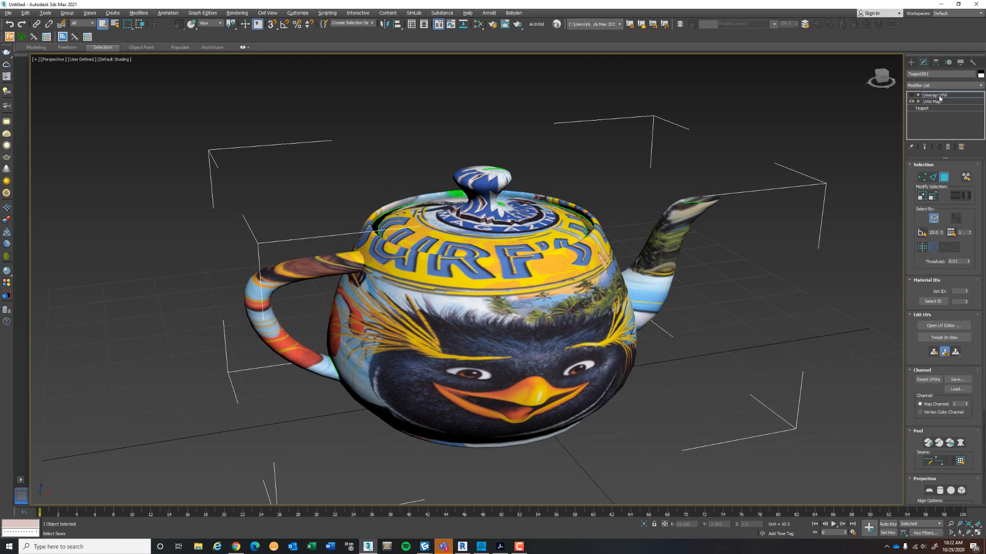
click(911, 95)
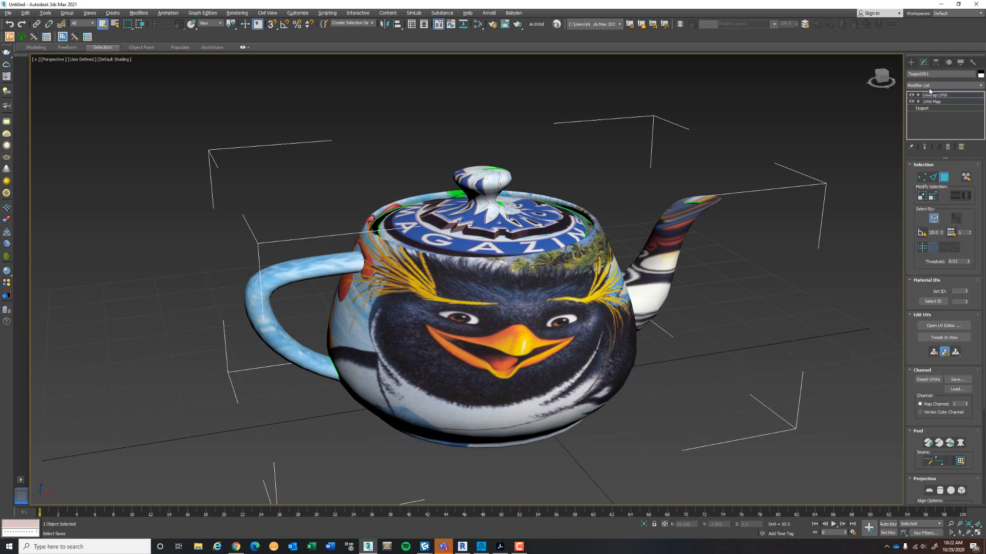
click(949, 324)
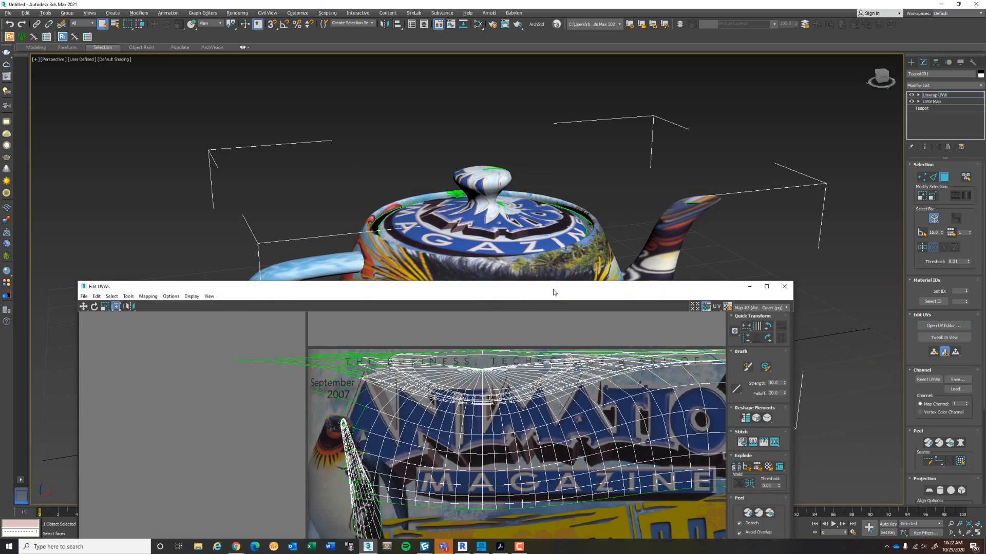
- Bring the whole UV layout into view and move the handle's UV element onto the "UP" lettering of the cover image
drag(560, 296, 576, 48)
scroll(572, 231, down, 3)
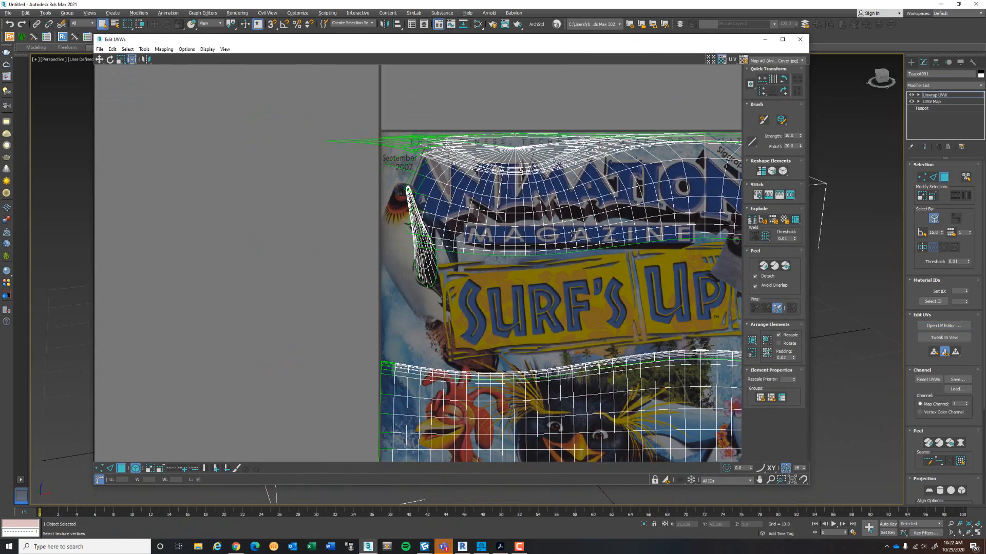
scroll(572, 232, down, 2)
middle_drag(571, 232, 522, 193)
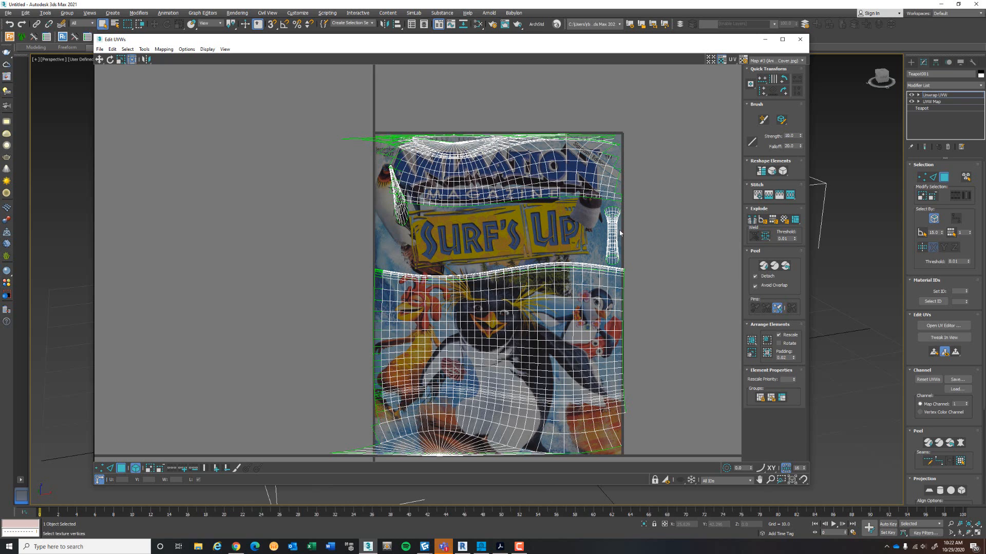
scroll(510, 218, up, 2)
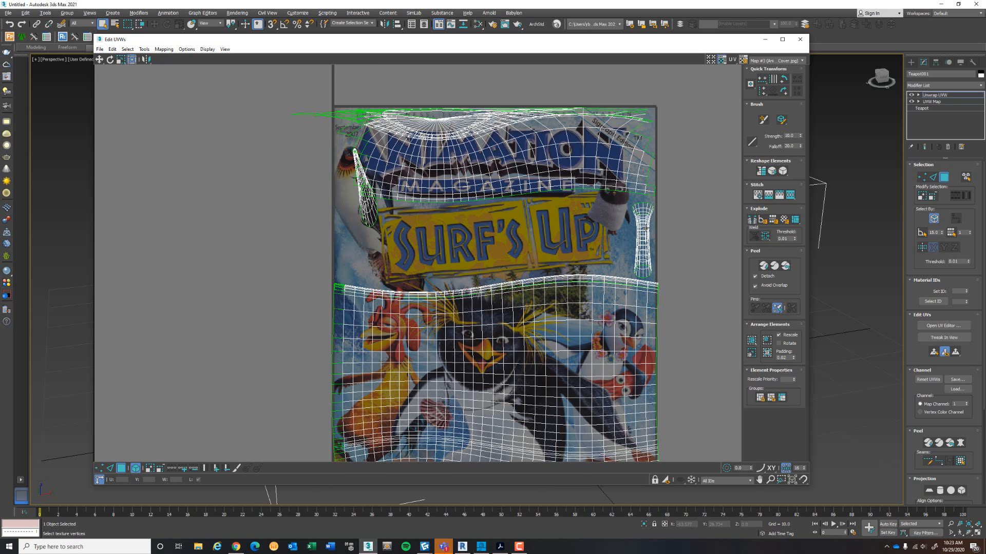
click(644, 227)
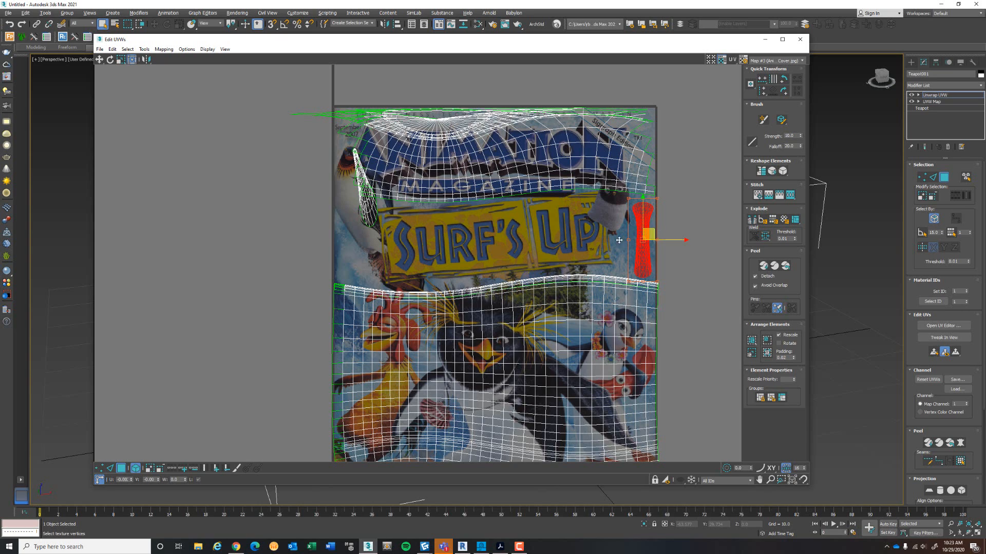
drag(637, 231, 538, 231)
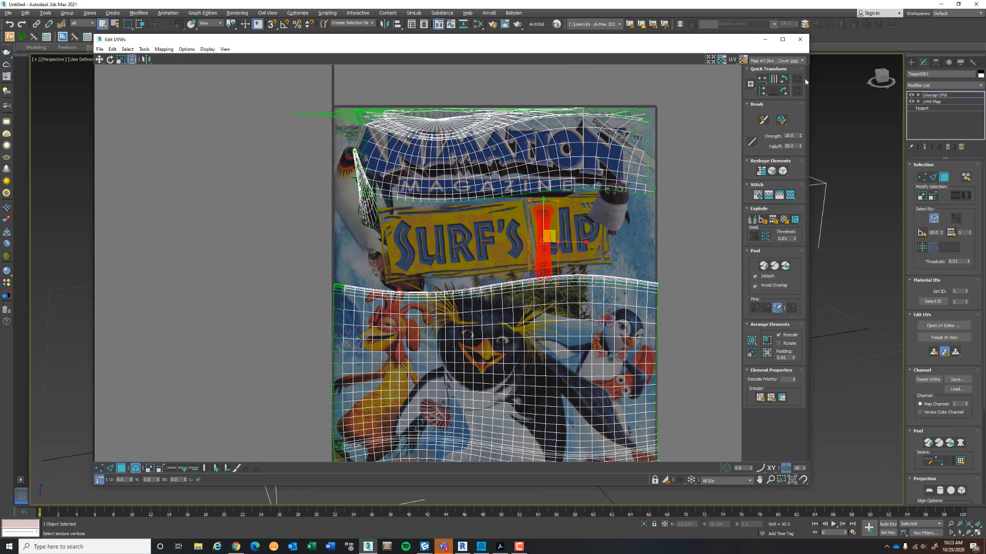
- Narrow the UV editor and place it beside the handle, and move the handle's UV element across the lettering and back to the blue right edge
drag(810, 78, 593, 83)
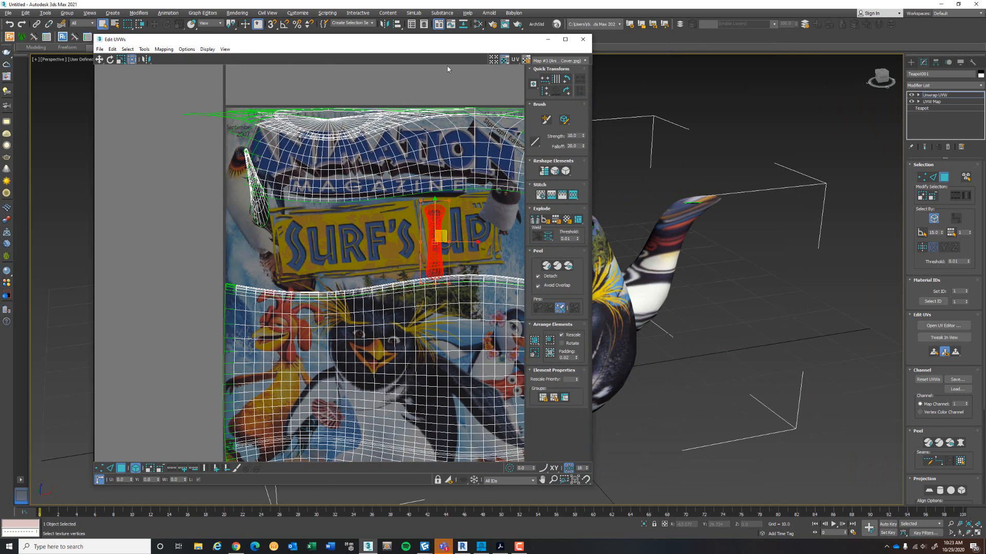
drag(412, 42, 748, 32)
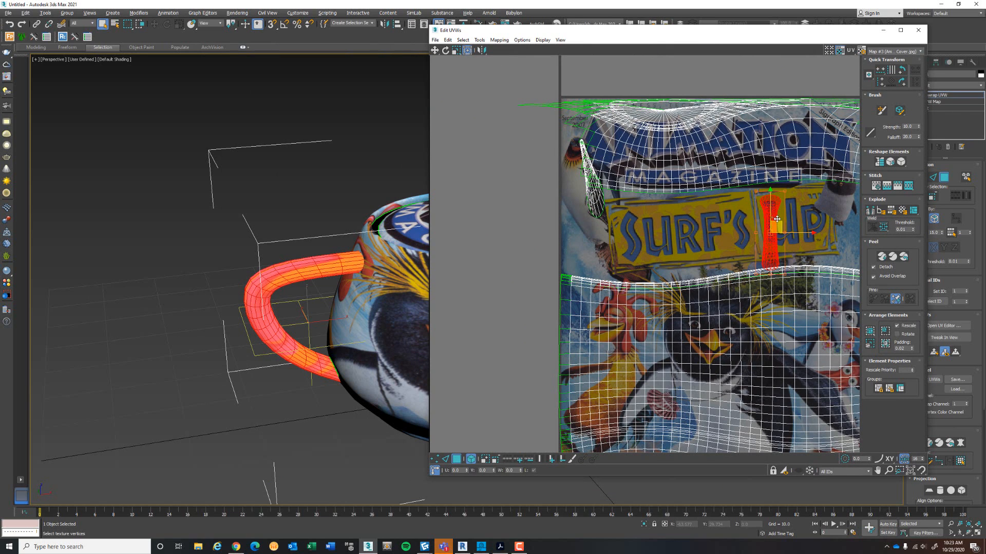
mouse_move(774, 211)
mouse_down()
mouse_move(653, 213)
mouse_move(820, 217)
mouse_move(596, 215)
mouse_move(765, 215)
mouse_move(731, 347)
mouse_move(713, 328)
mouse_move(739, 254)
mouse_move(729, 177)
mouse_move(769, 217)
mouse_up()
middle_drag(769, 217, 567, 218)
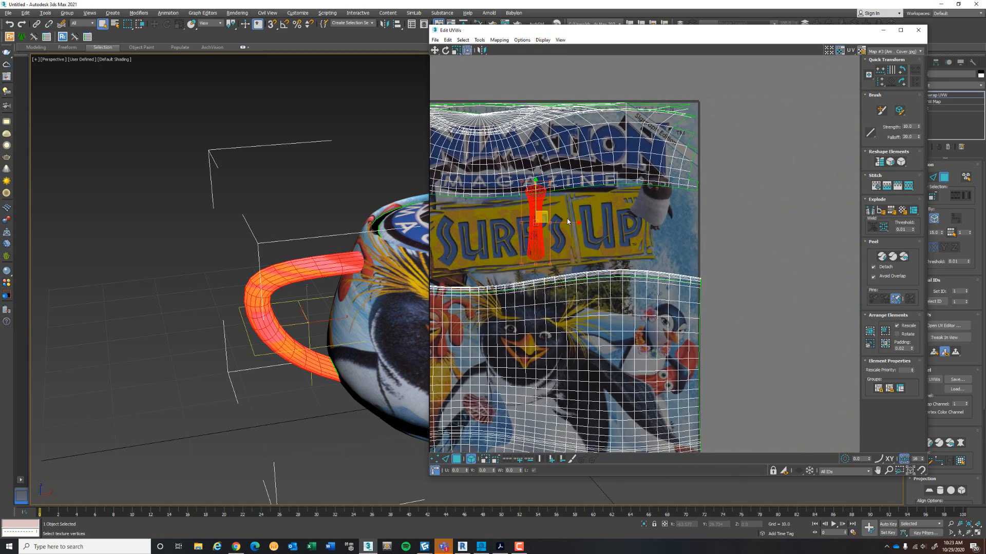
drag(566, 217, 702, 222)
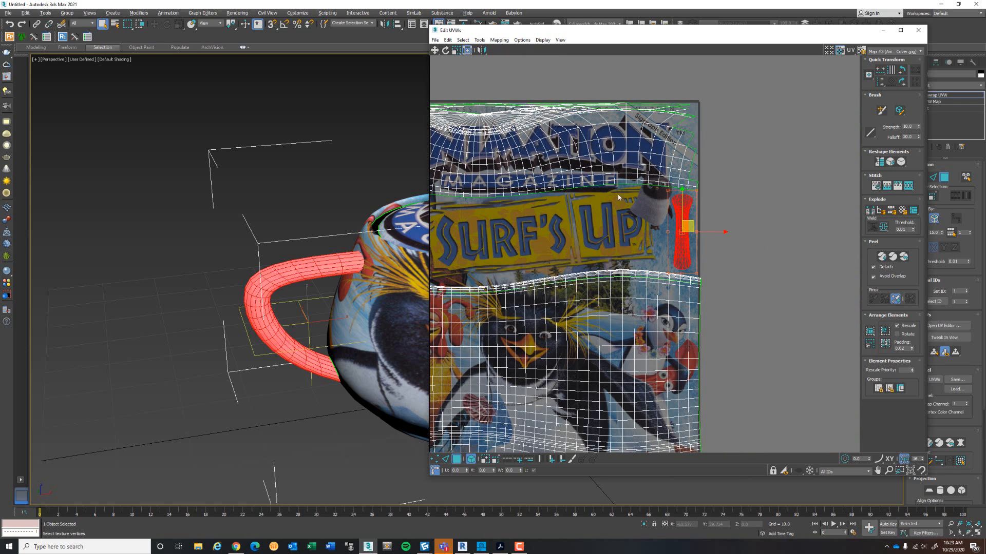
- Select the spout's UV element, bring the spout into view and move the element down to the pale blue area beside "SURF'S"
middle_drag(556, 220, 668, 220)
scroll(572, 214, up, 5)
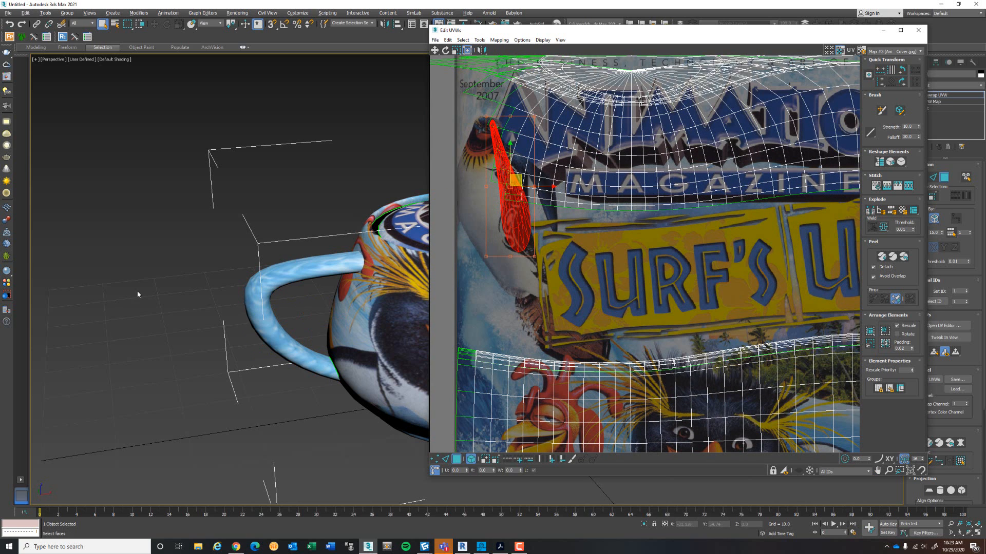
mouse_move(136, 293)
middle_down()
mouse_move(119, 268)
mouse_move(57, 258)
middle_up()
scroll(305, 268, up, 3)
middle_drag(305, 268, 135, 257)
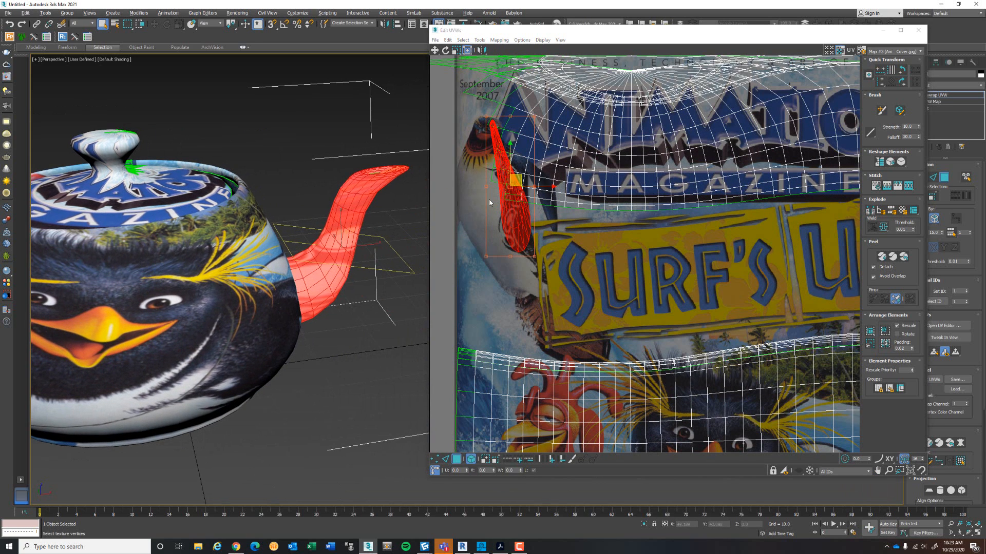
drag(523, 183, 499, 270)
drag(507, 203, 510, 358)
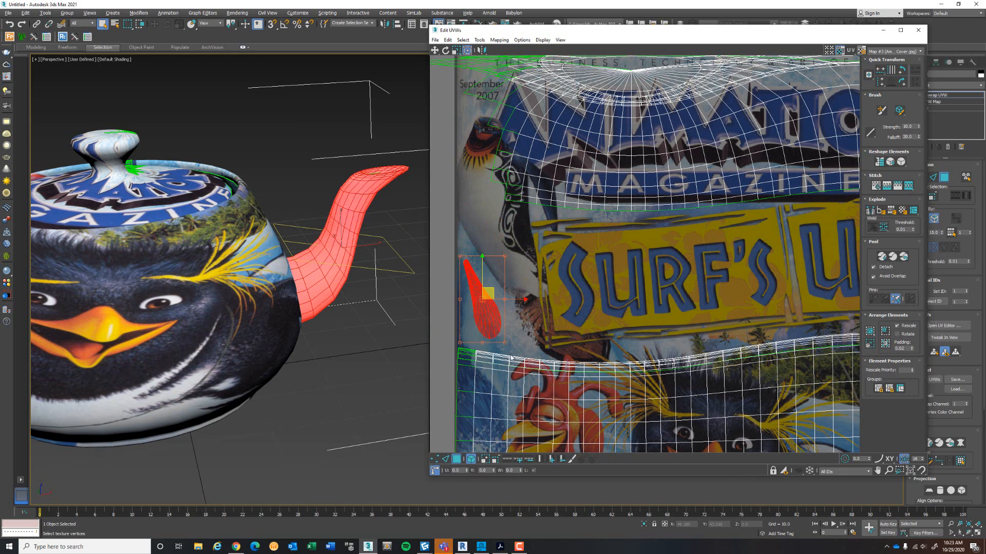
- Move the spout's UV element onto the yellow "SURF'S" lettering and enlarge it
click(494, 288)
click(486, 297)
drag(499, 290, 714, 259)
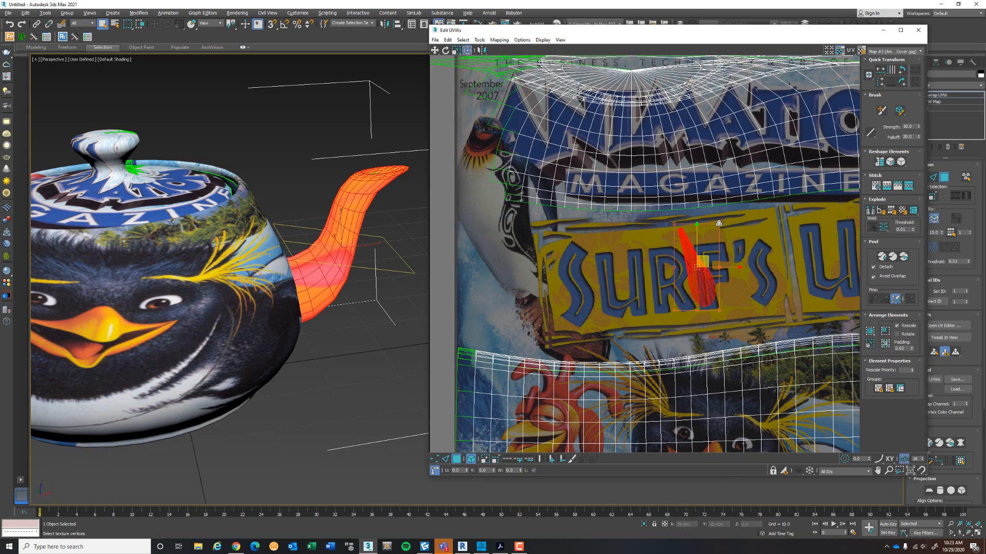
drag(718, 223, 812, 194)
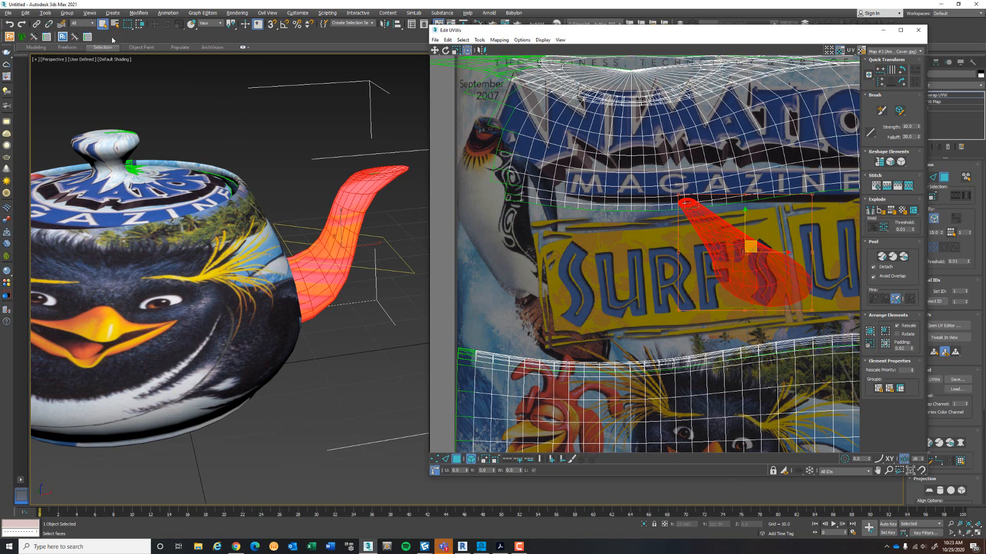
- Rotate the spout's UV element to lie along the "SURF'S" lettering, shift it left and enlarge it to cover most of the word
click(444, 51)
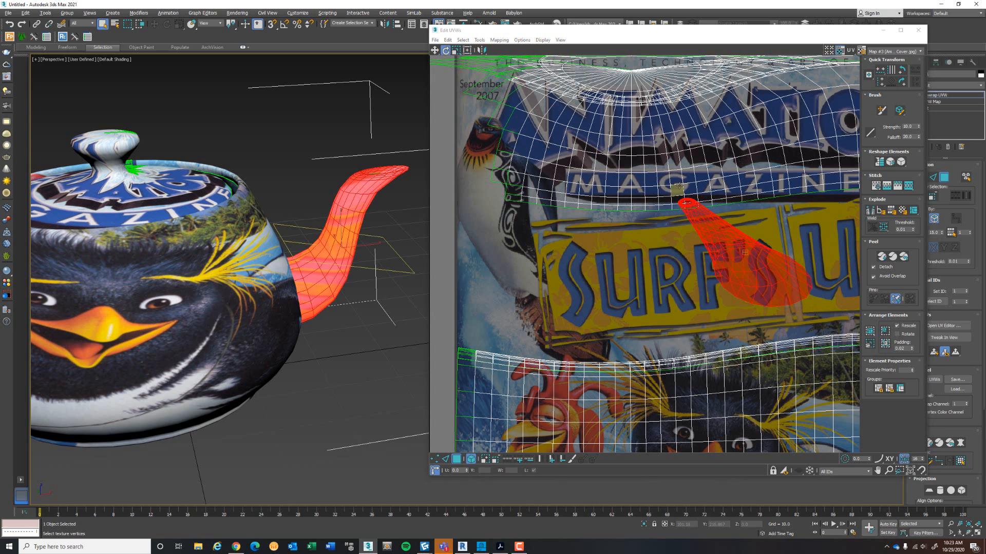
drag(704, 230, 697, 271)
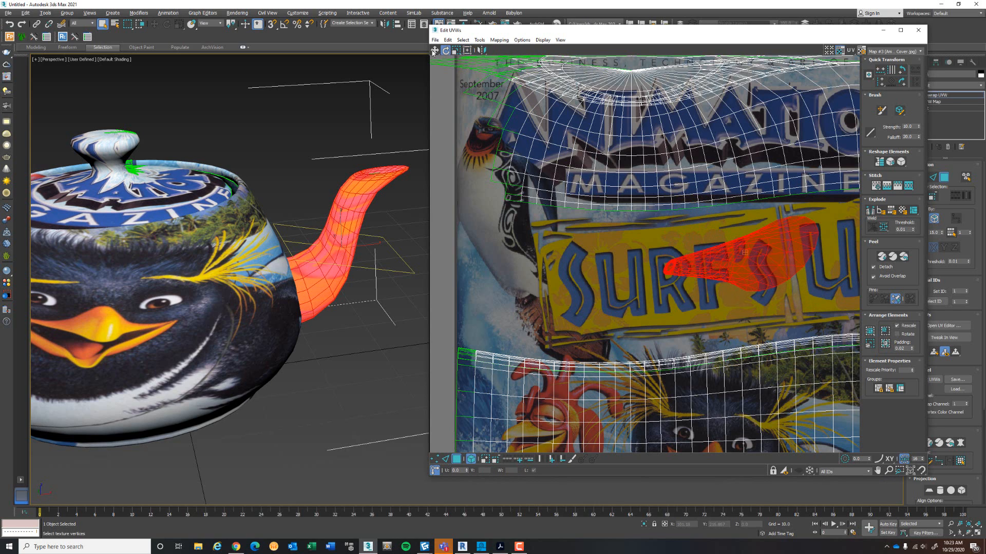
click(467, 51)
drag(750, 247, 681, 260)
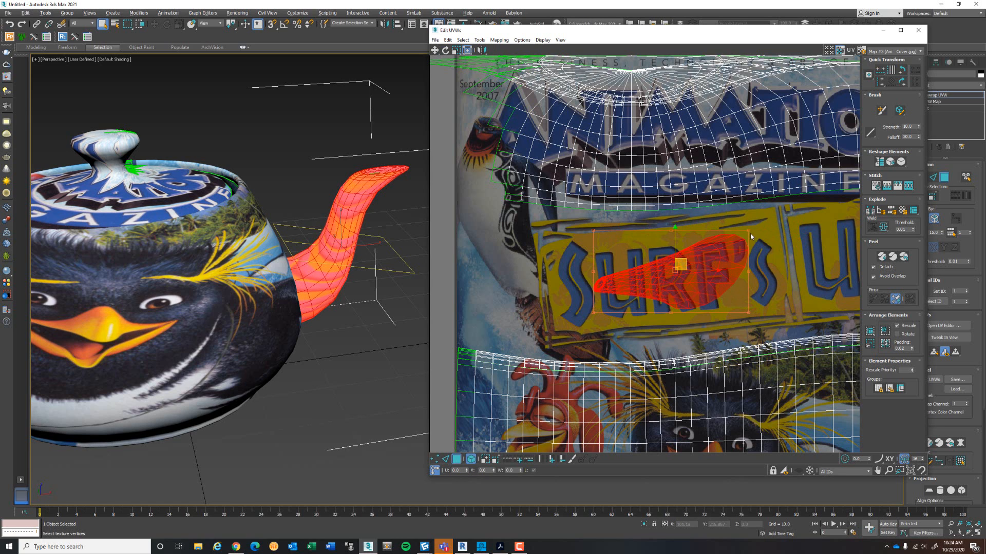
drag(749, 232, 779, 204)
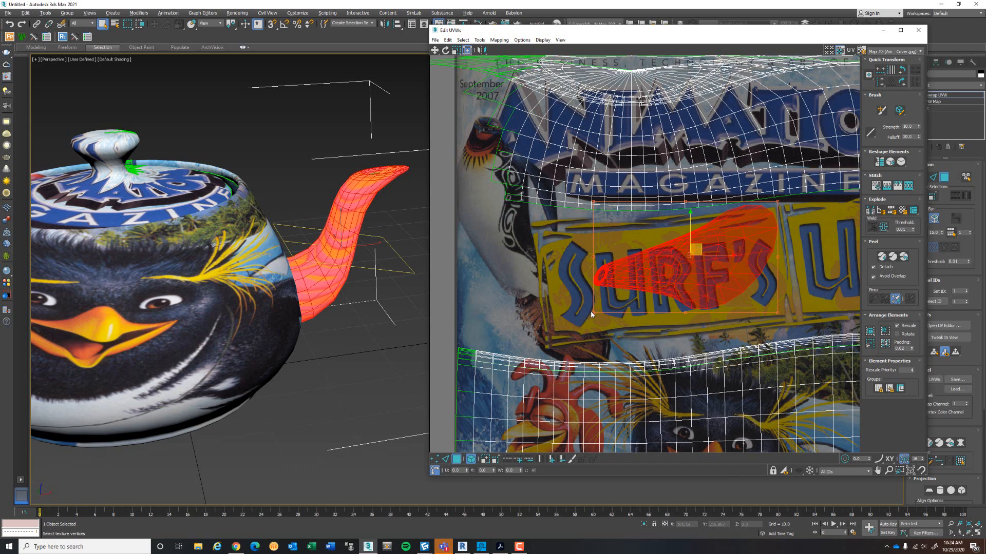
drag(590, 311, 534, 345)
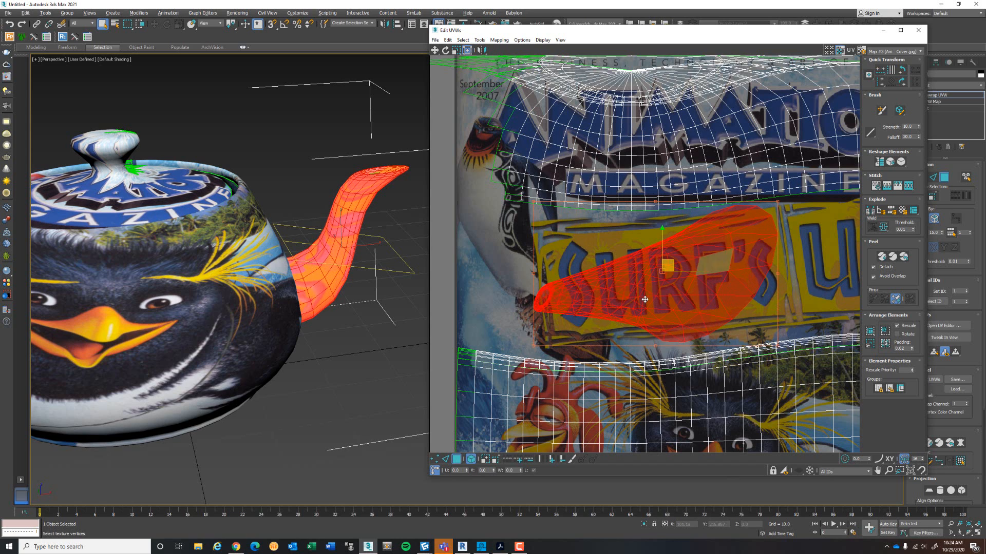
- Close the UV editor, leave polygon selection and inspect the remapped spout on the whole teapot
click(918, 30)
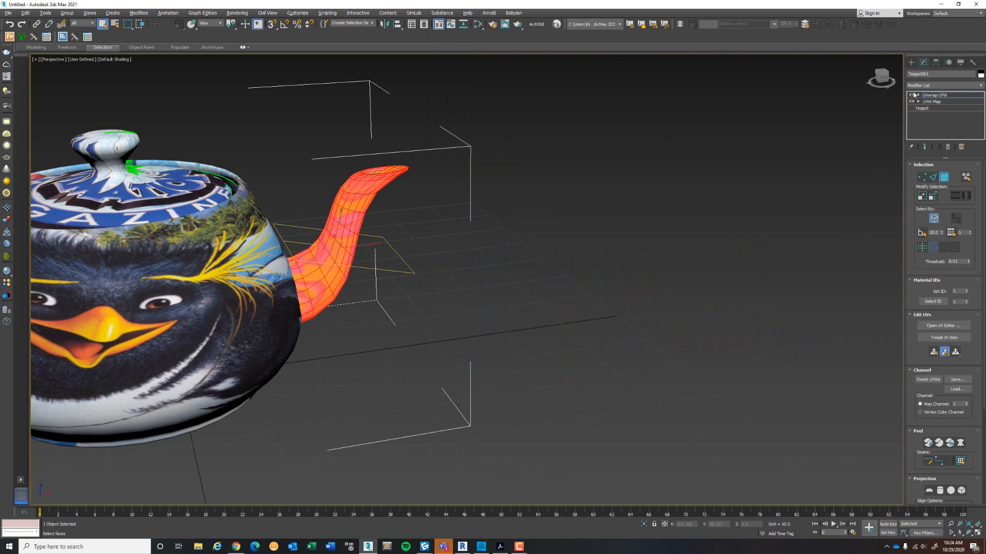
click(943, 177)
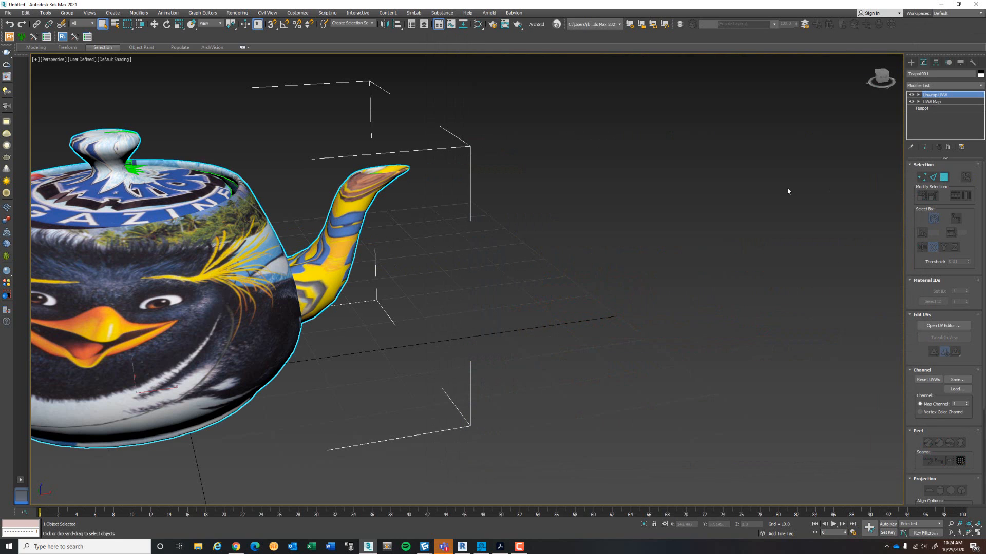
key(z)
right_click(584, 260)
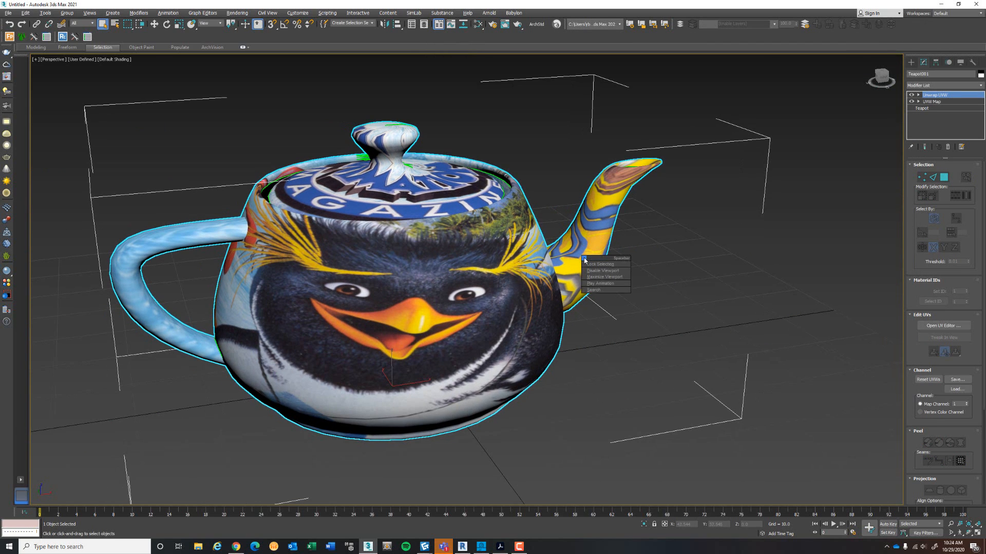
alt+middle_drag(582, 260, 538, 281)
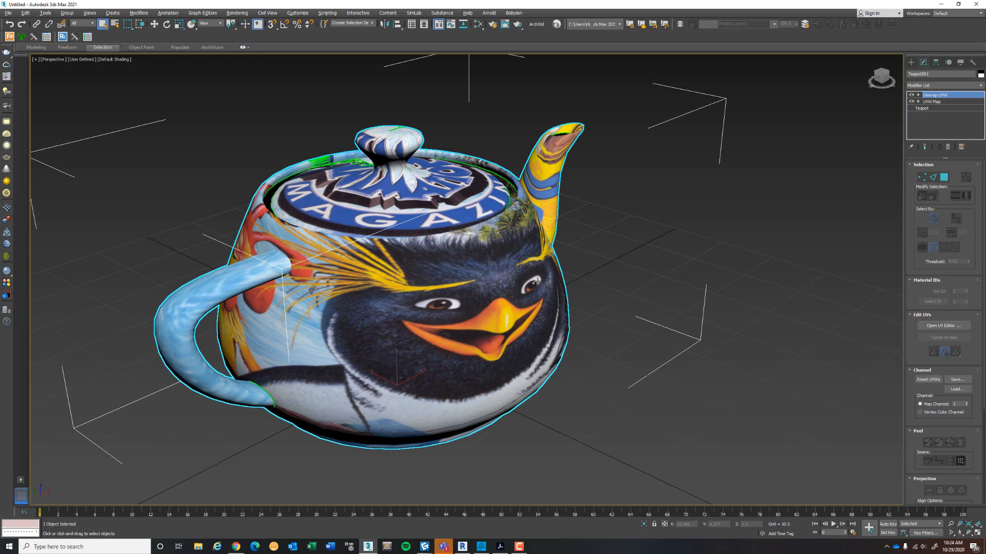
scroll(515, 274, down, 3)
middle_drag(514, 275, 550, 293)
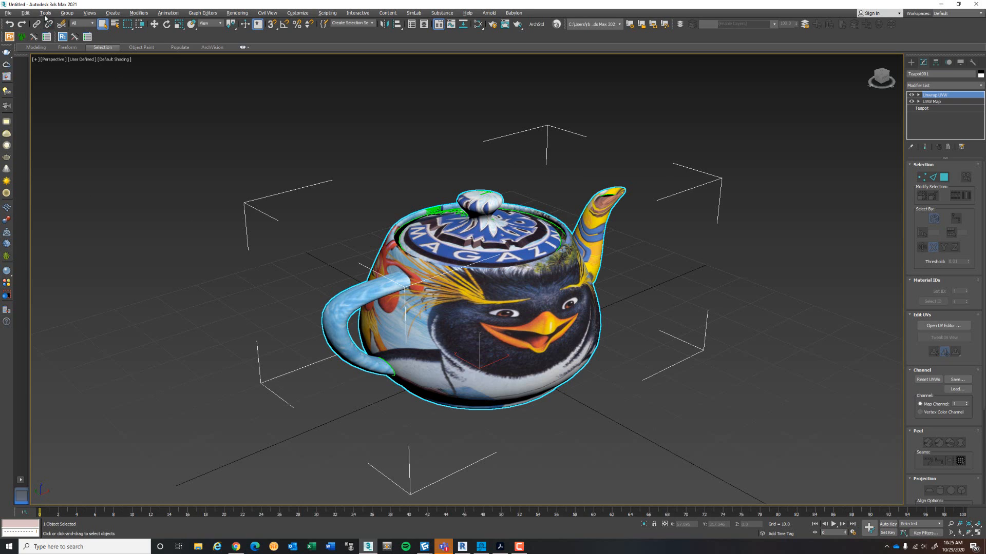
- Reset the scene to clear the textured teapot and start from an empty one
click(9, 13)
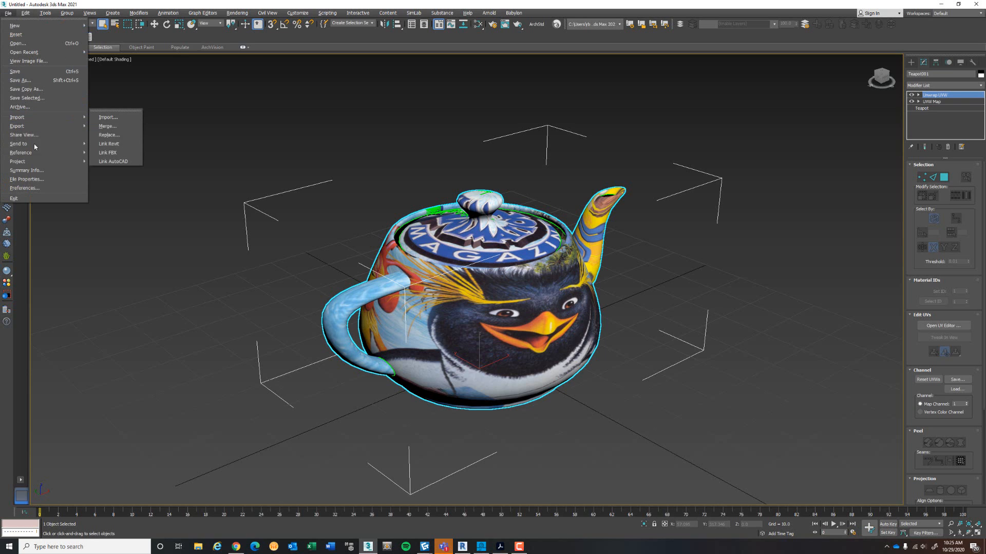
mouse_move(32, 144)
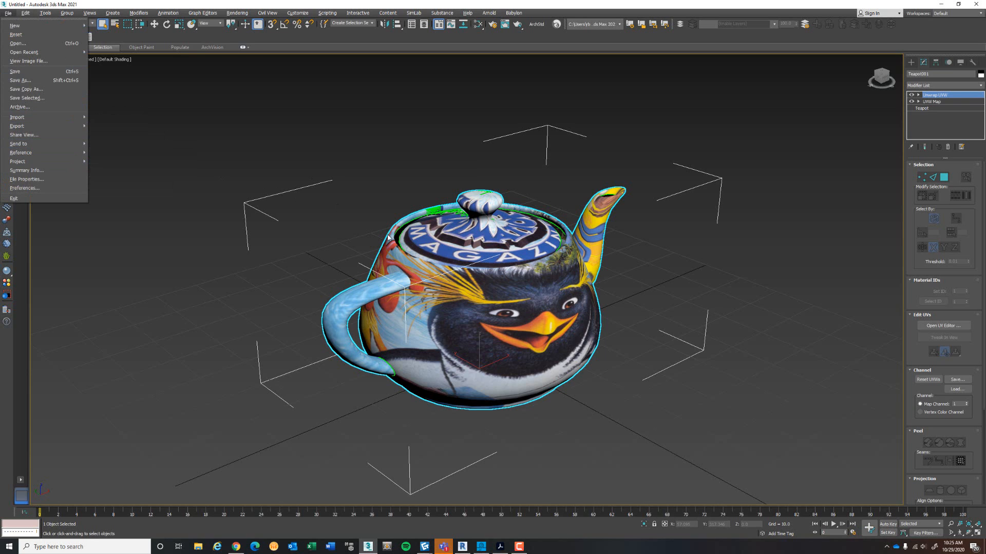
click(15, 35)
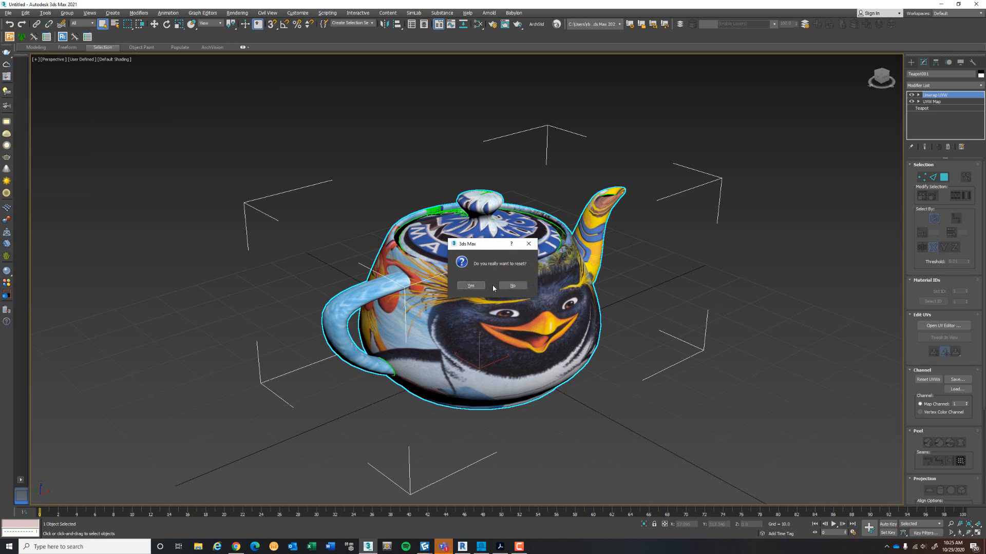
click(471, 286)
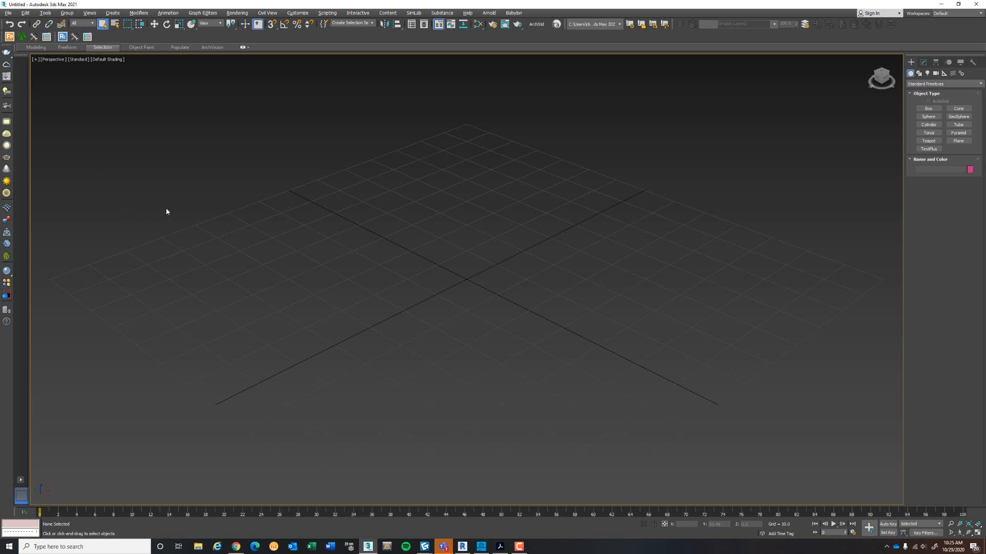
- Import ExportProject-3DView-{3D}.fbx using the Autodesk Architectural (Revit) preset and bring the imported objects into view
click(8, 13)
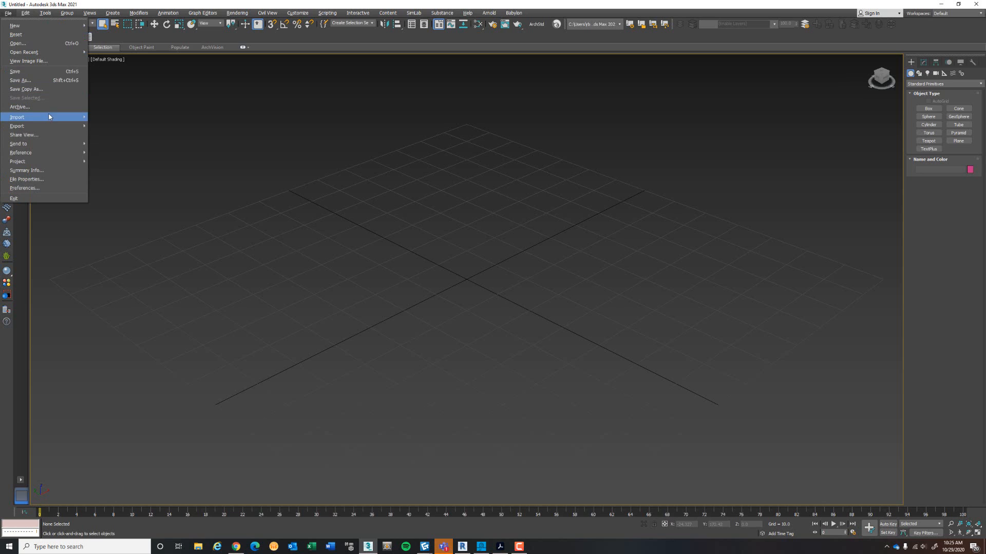
mouse_move(51, 117)
click(108, 118)
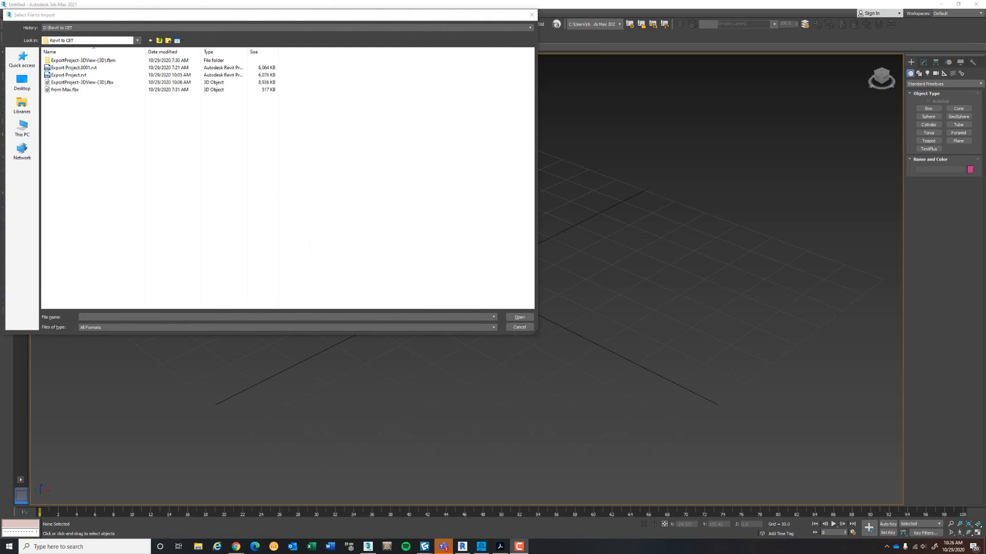
click(63, 84)
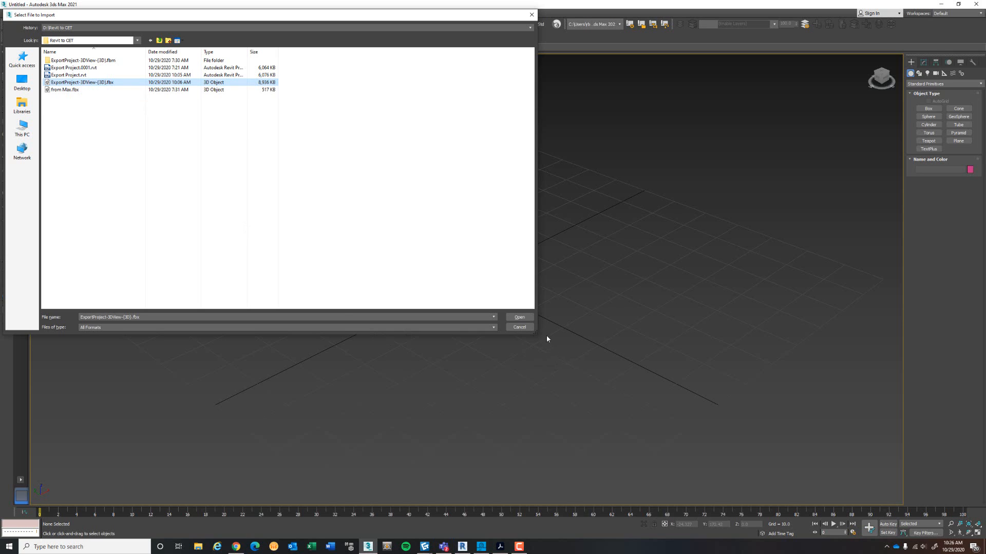
click(520, 317)
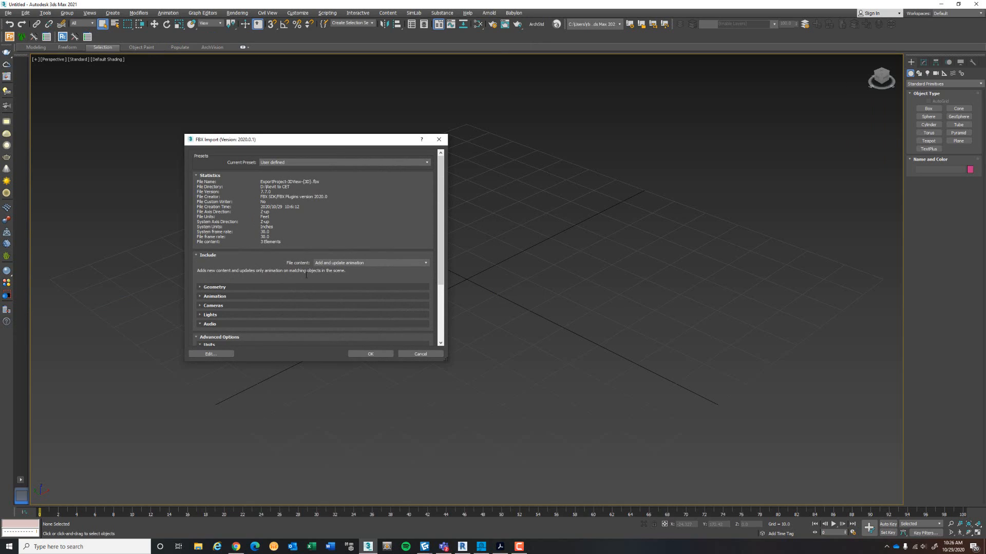
click(427, 163)
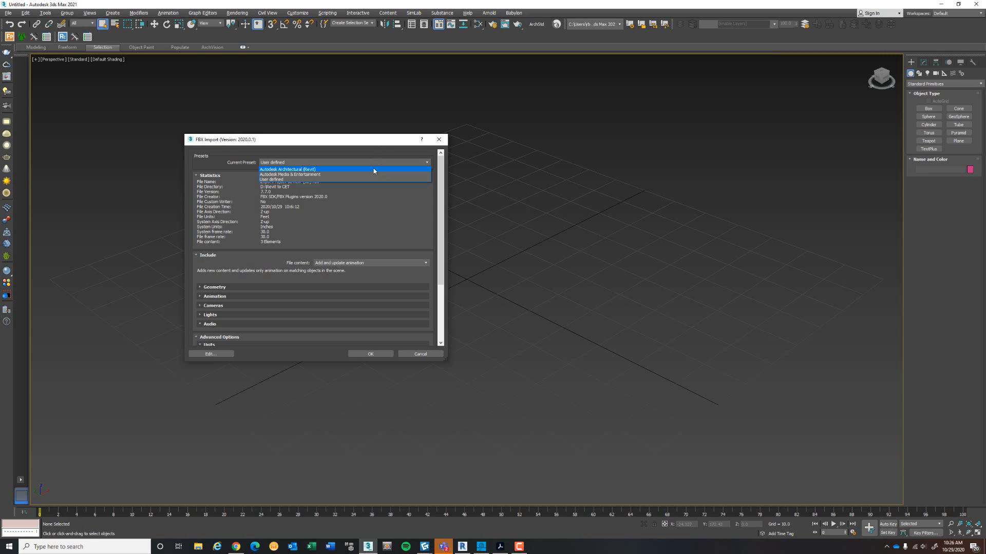
click(374, 169)
click(365, 350)
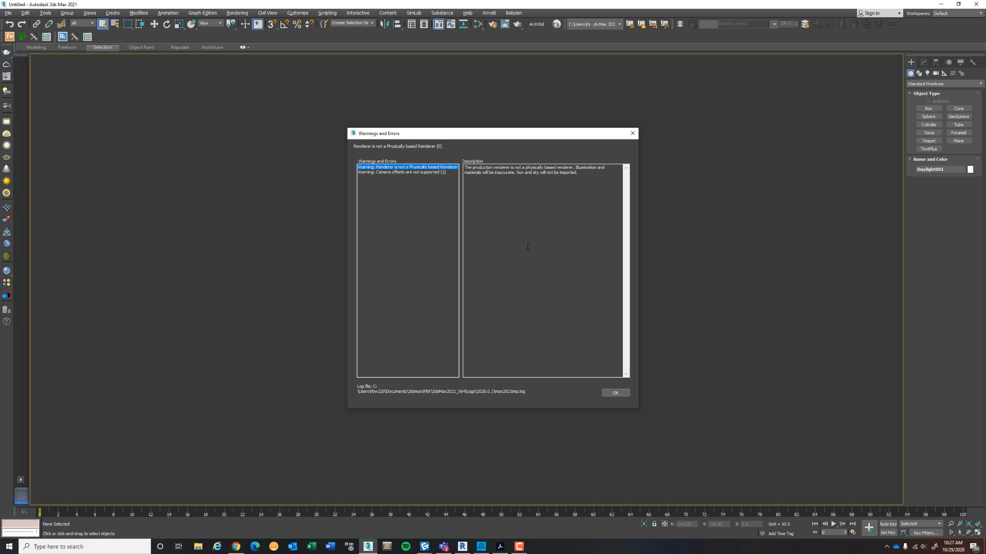
click(615, 393)
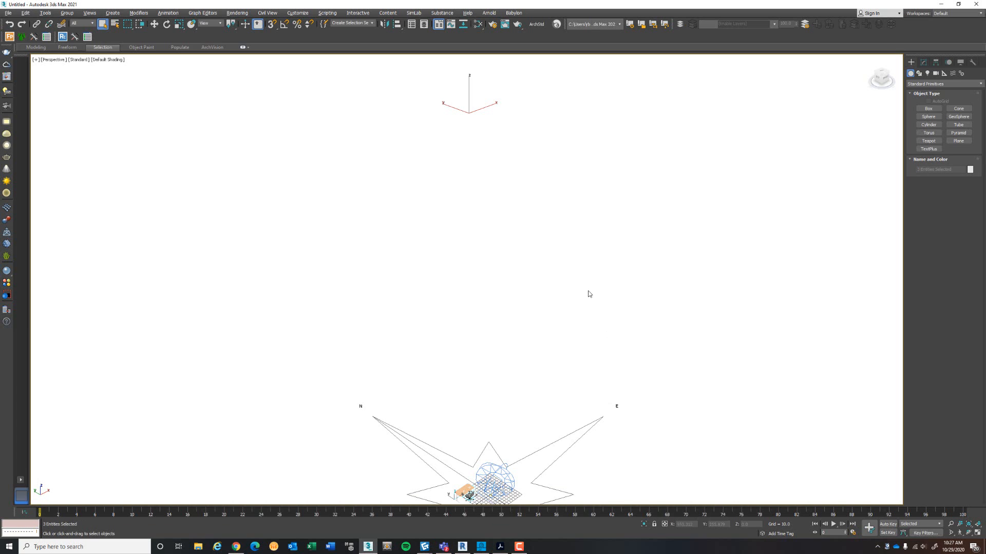
scroll(497, 334, up, 6)
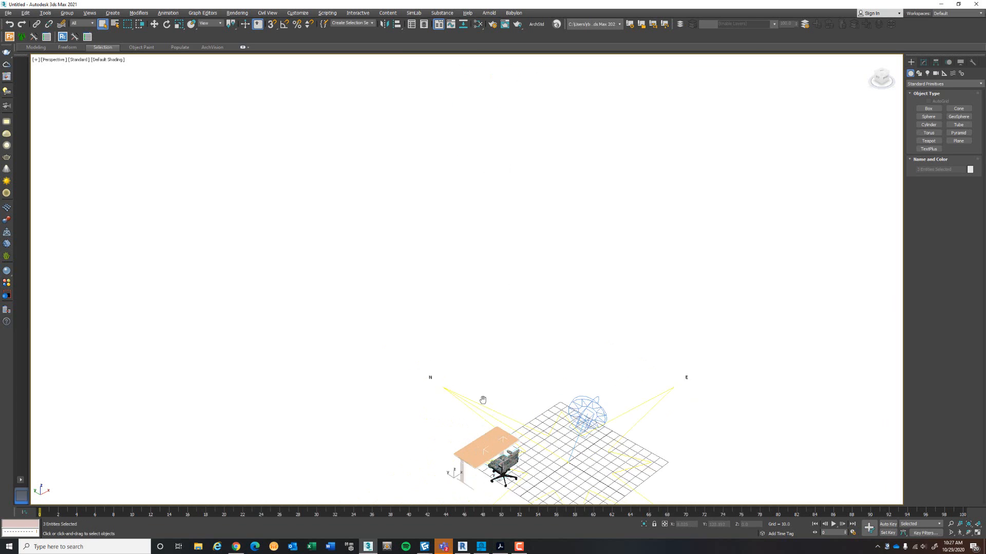
middle_drag(482, 399, 373, 278)
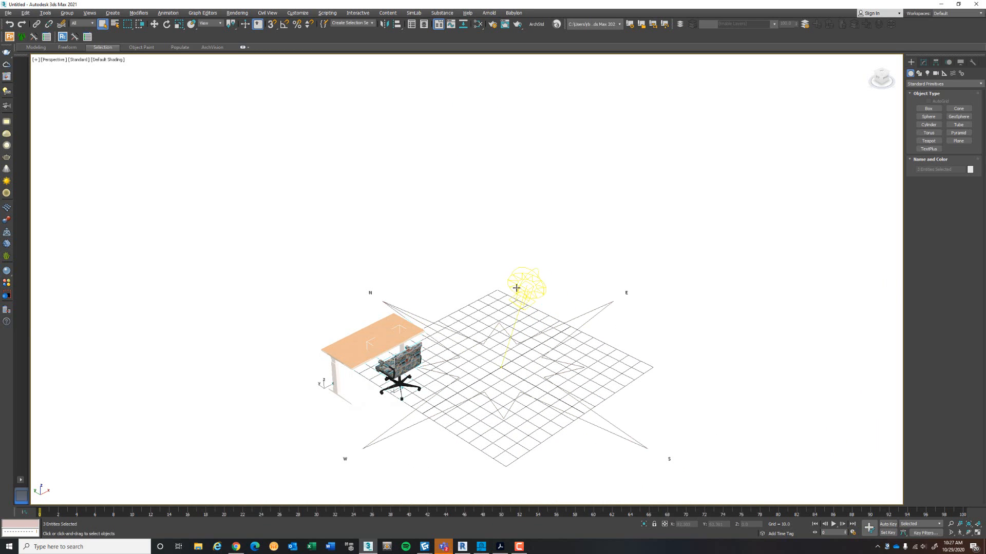
- Reset the scene without saving to discard the Architectural preset import
click(7, 12)
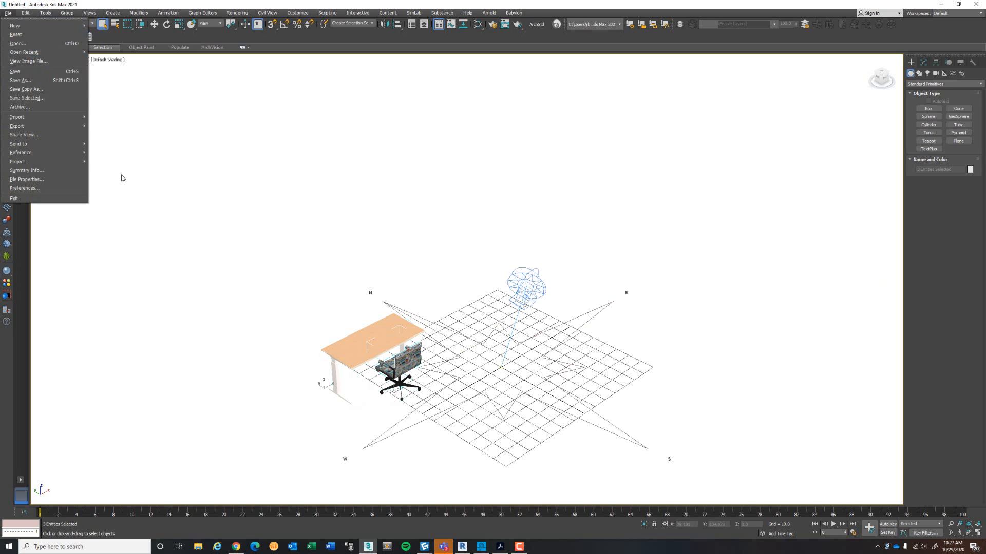
click(16, 35)
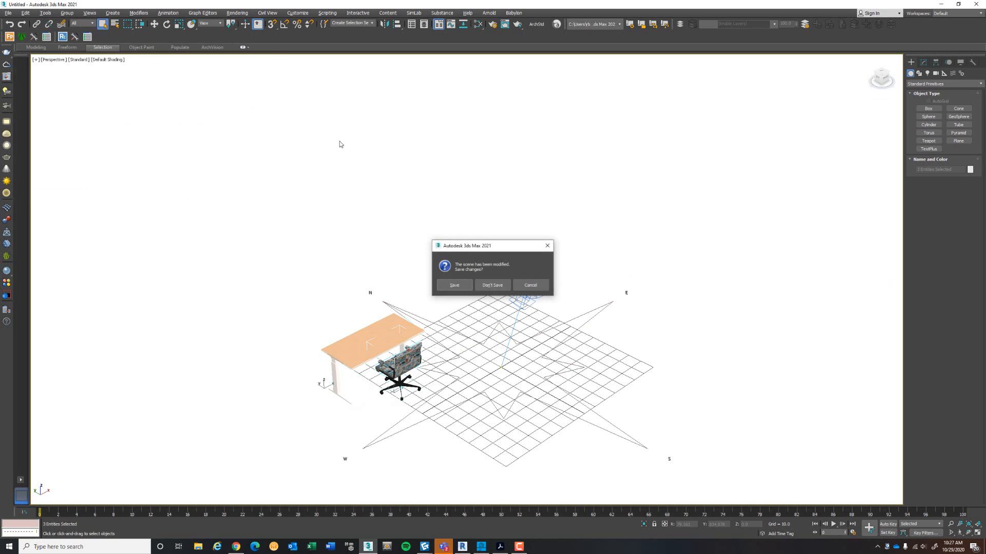
click(491, 286)
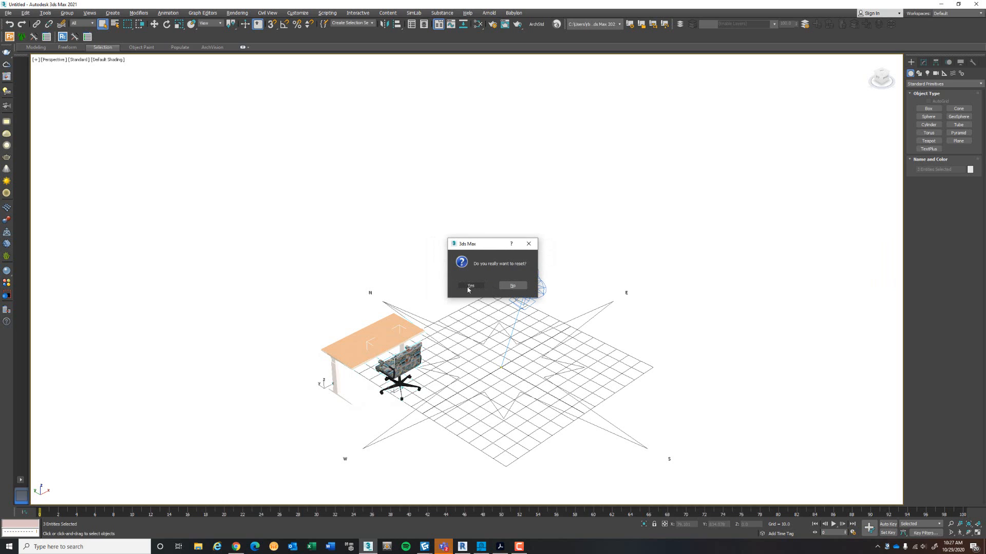
click(468, 288)
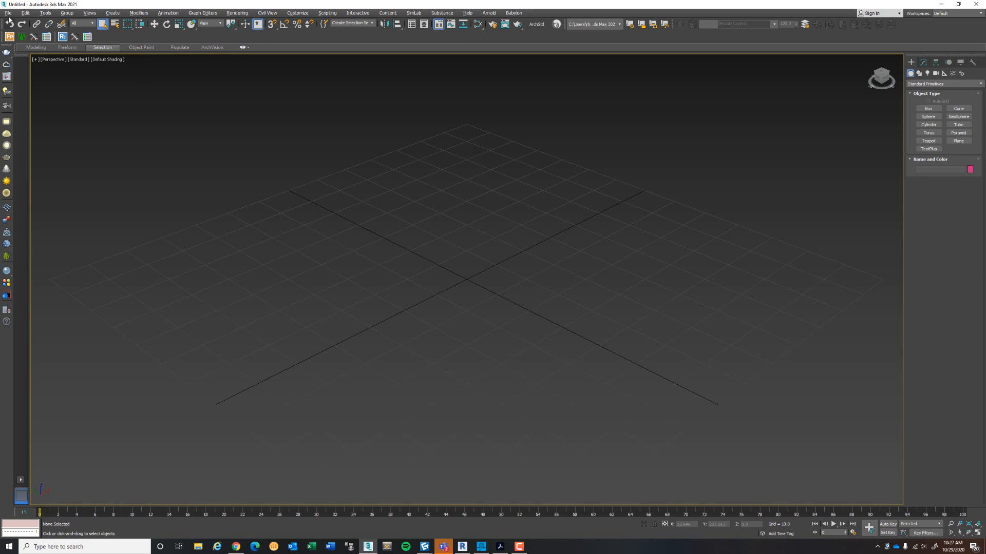
- Begin importing ExportProject-3DView-{3D}.fbx with the Autodesk Media & Entertainment preset
click(9, 13)
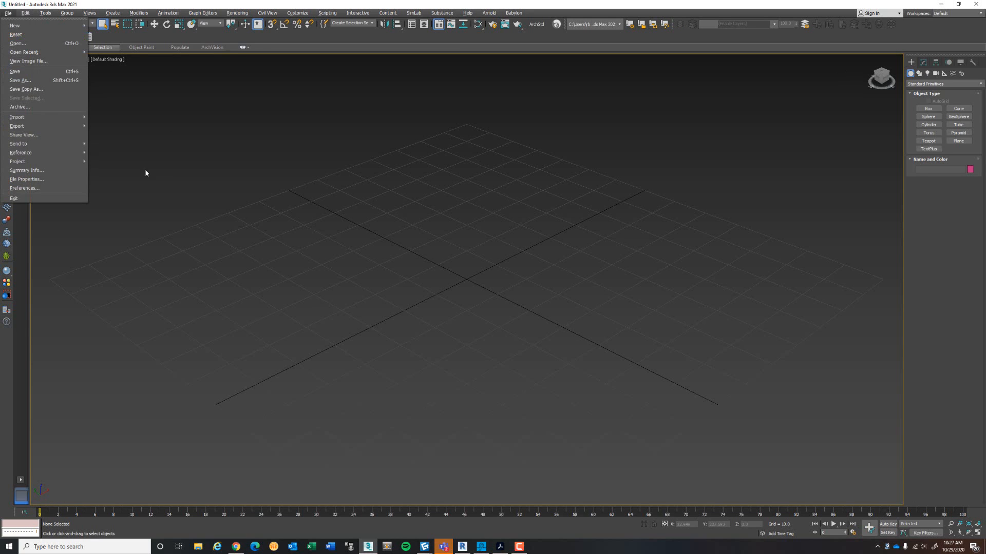
mouse_move(55, 119)
click(102, 121)
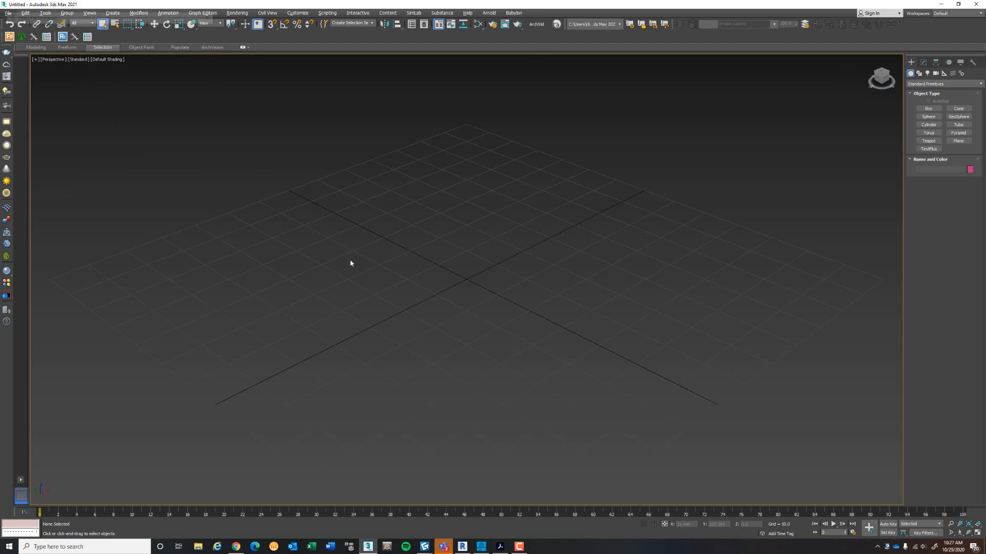
click(77, 83)
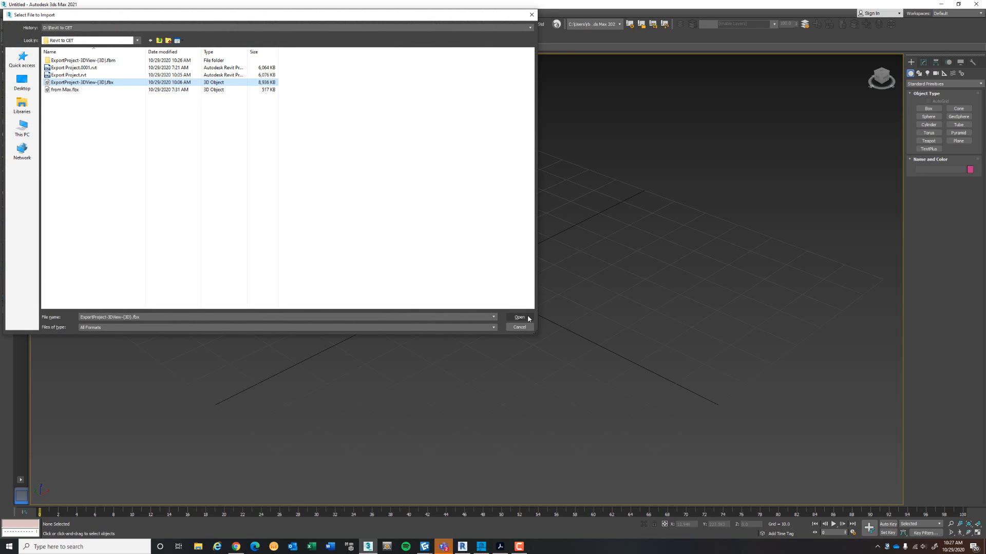
click(524, 317)
click(338, 162)
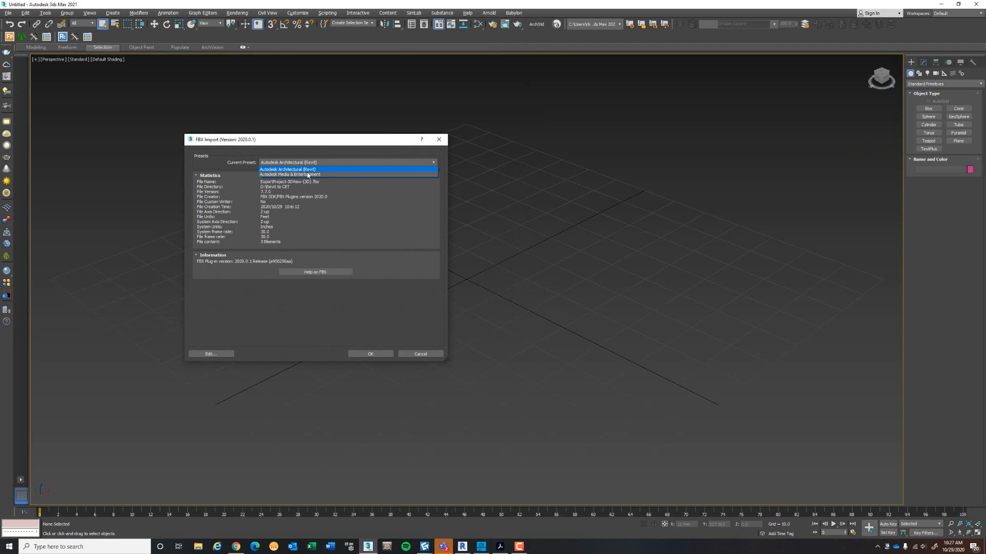
click(329, 163)
click(309, 164)
click(312, 176)
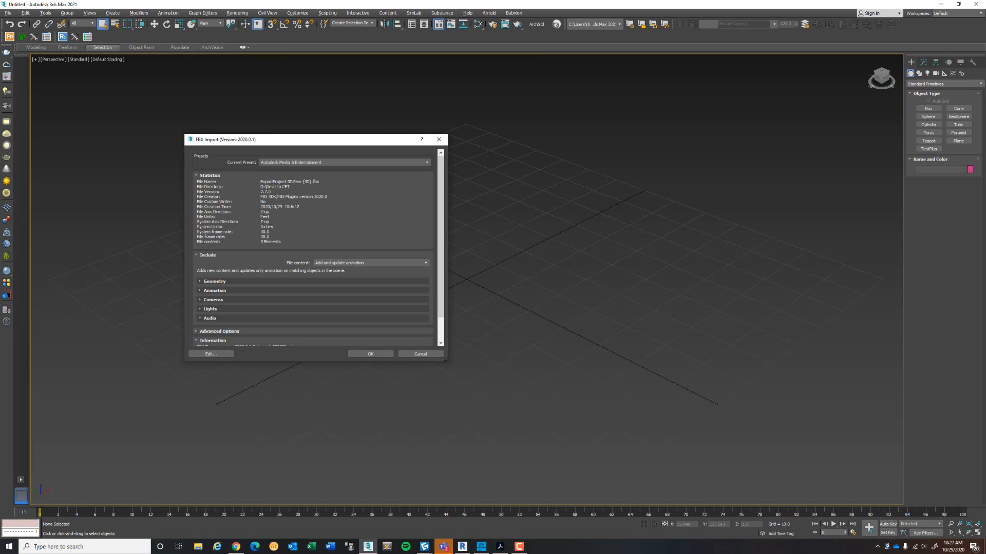
- Enable smoothing groups in the geometry options and exclude animation from the FBX import
click(216, 282)
scroll(352, 326, down, 1)
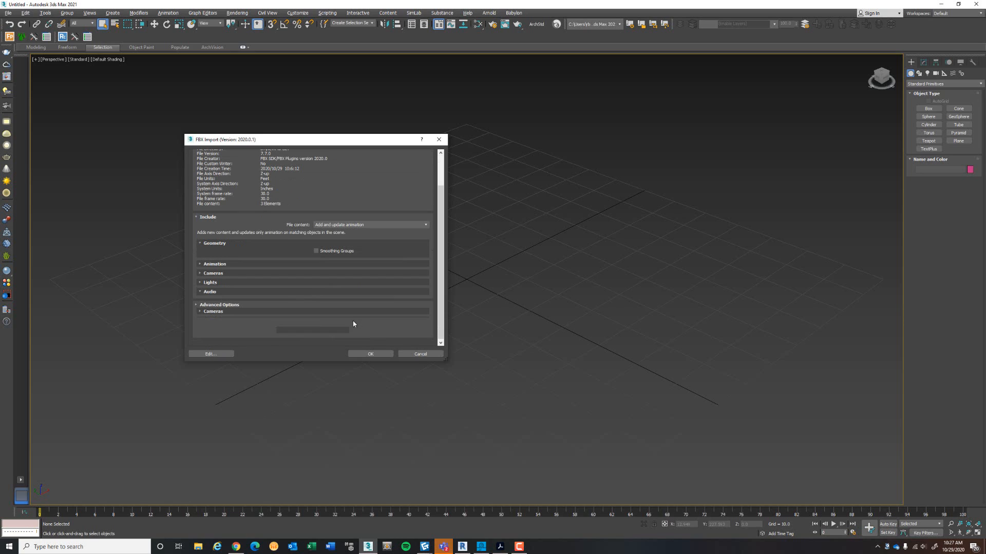
click(316, 251)
click(216, 264)
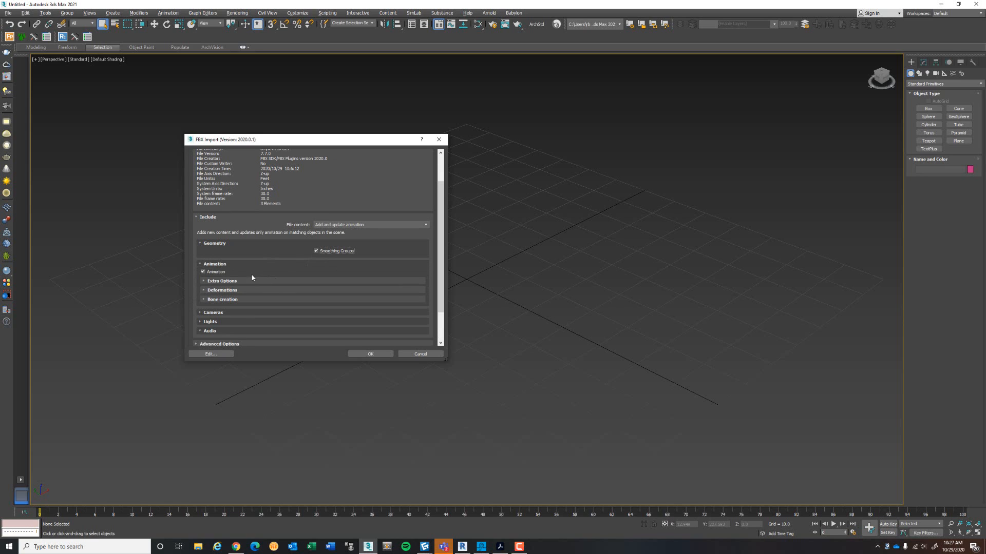
click(203, 272)
scroll(242, 277, down, 1)
- Exclude cameras, lights, sun and sky, and global ambient color from the FBX import
click(207, 274)
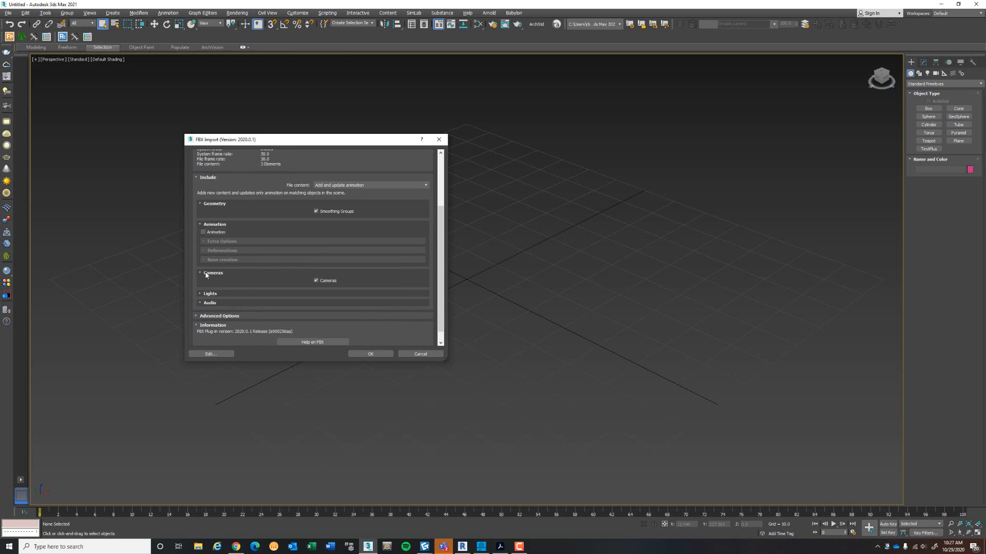
scroll(239, 289, down, 1)
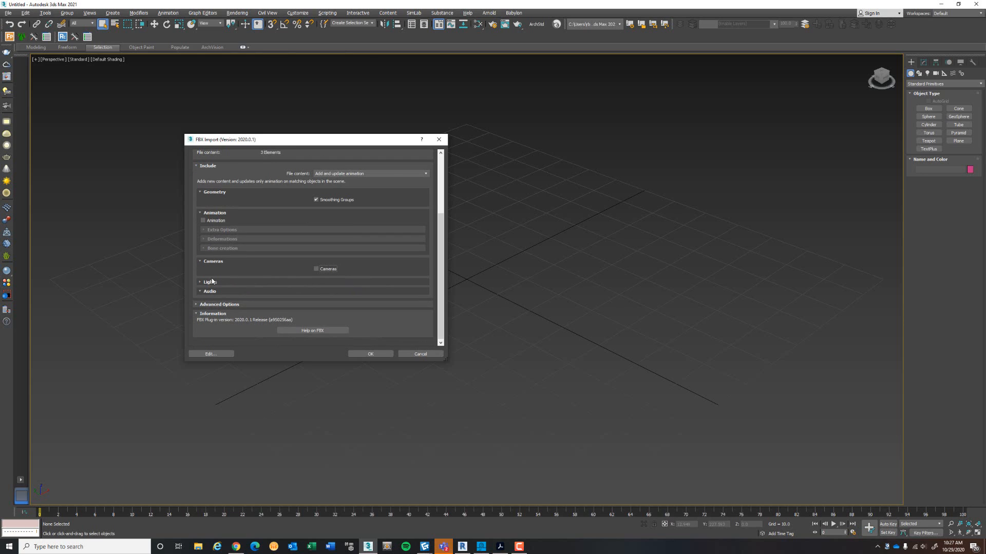
click(215, 282)
click(316, 290)
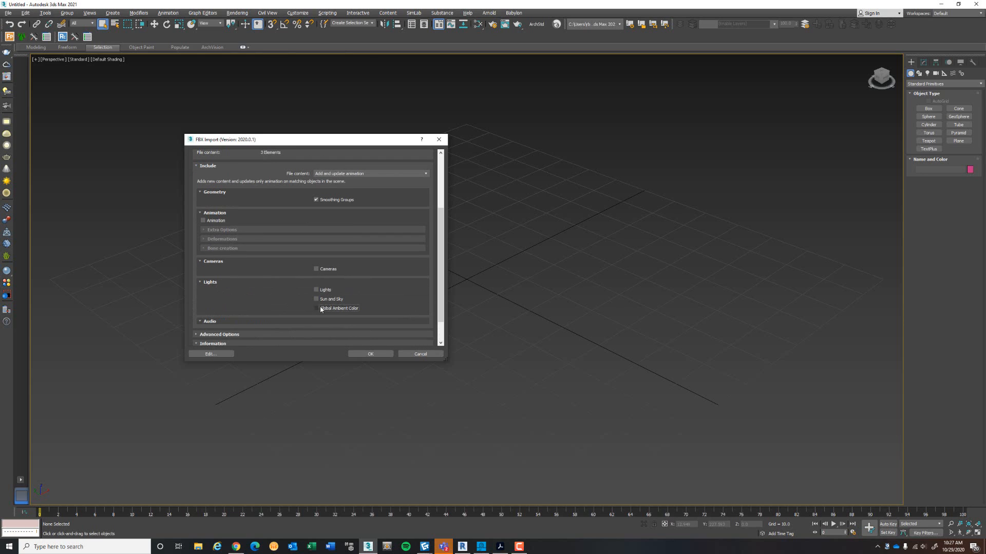
click(316, 308)
scroll(241, 295, down, 2)
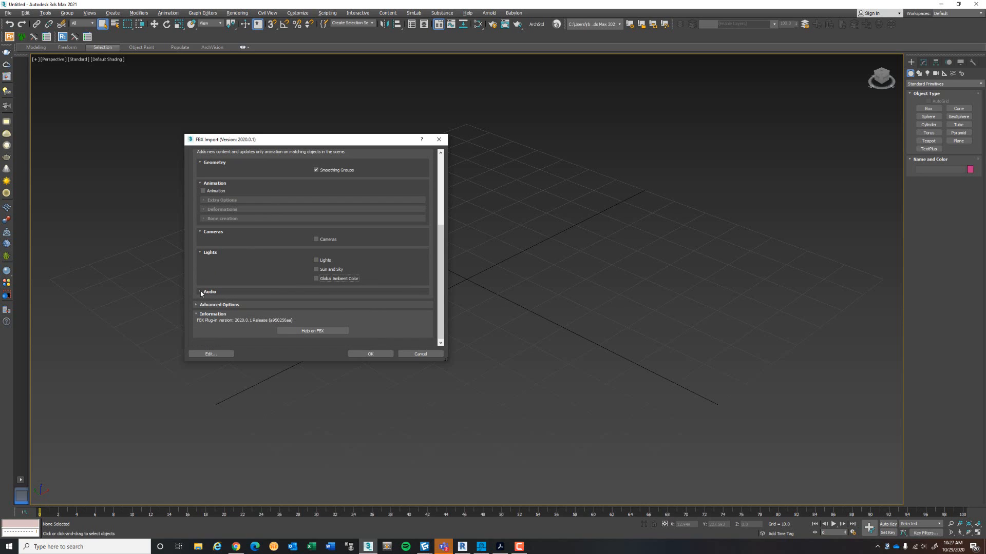
- Check the units and UI settings in the advanced import options, run the FBX import and deselect the imported objects
click(201, 305)
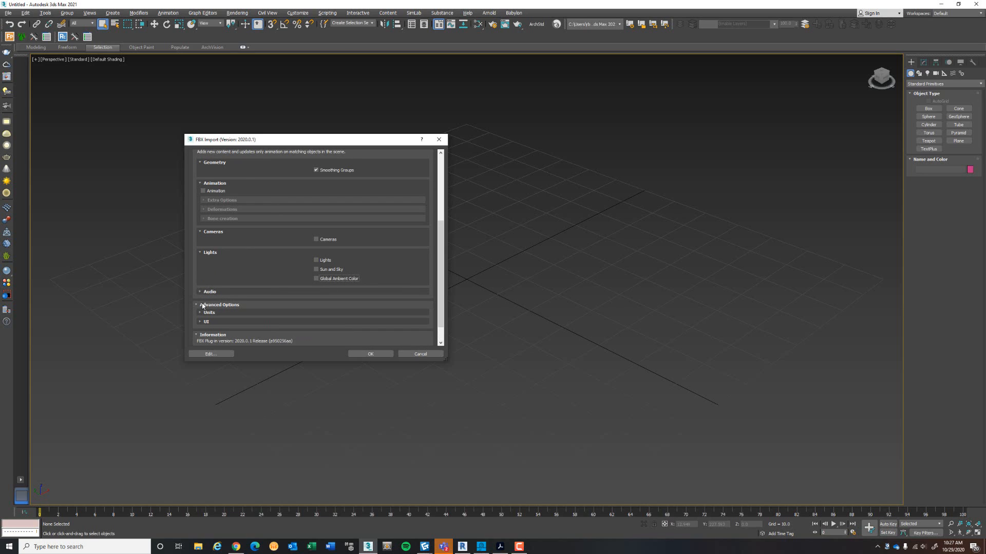
scroll(203, 303, down, 2)
click(200, 292)
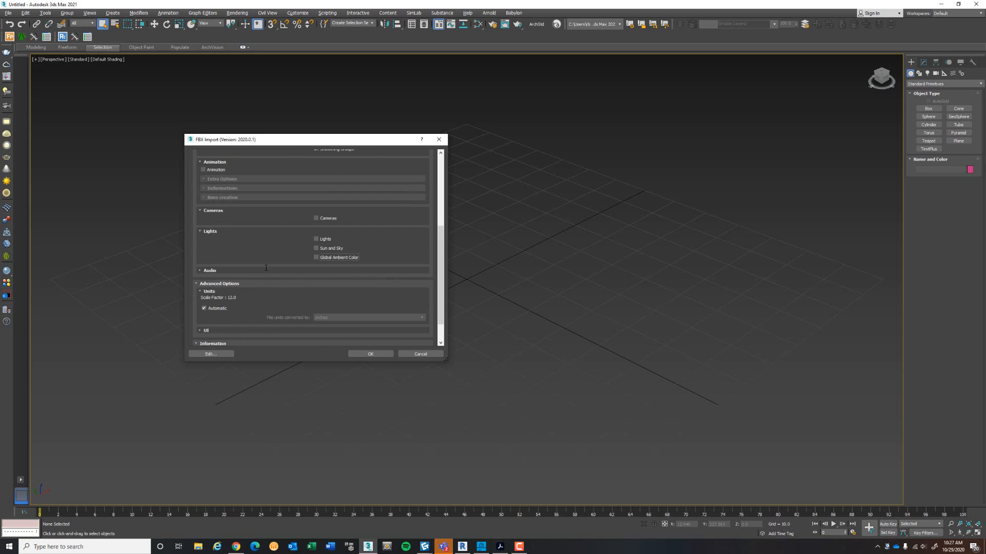
scroll(266, 268, down, 3)
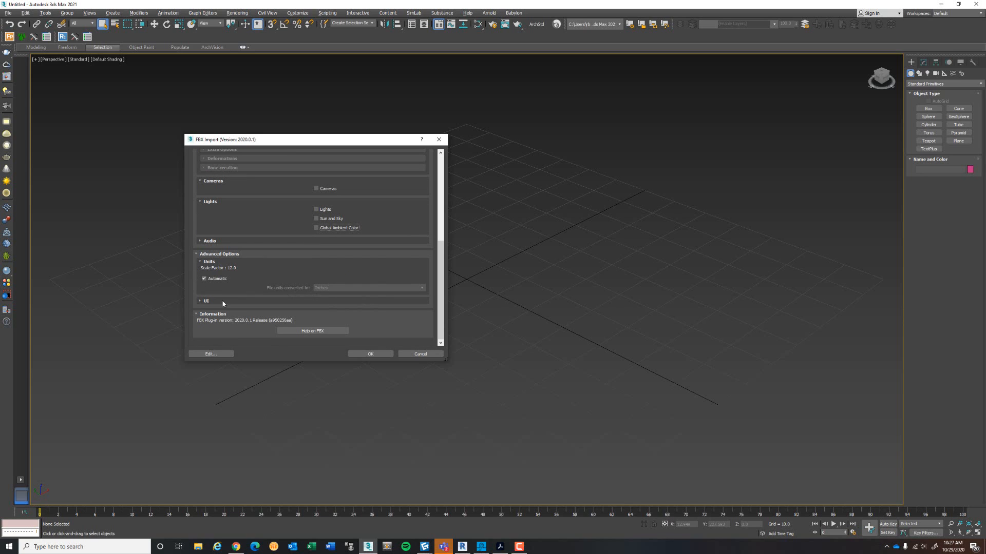
click(218, 301)
scroll(244, 288, down, 2)
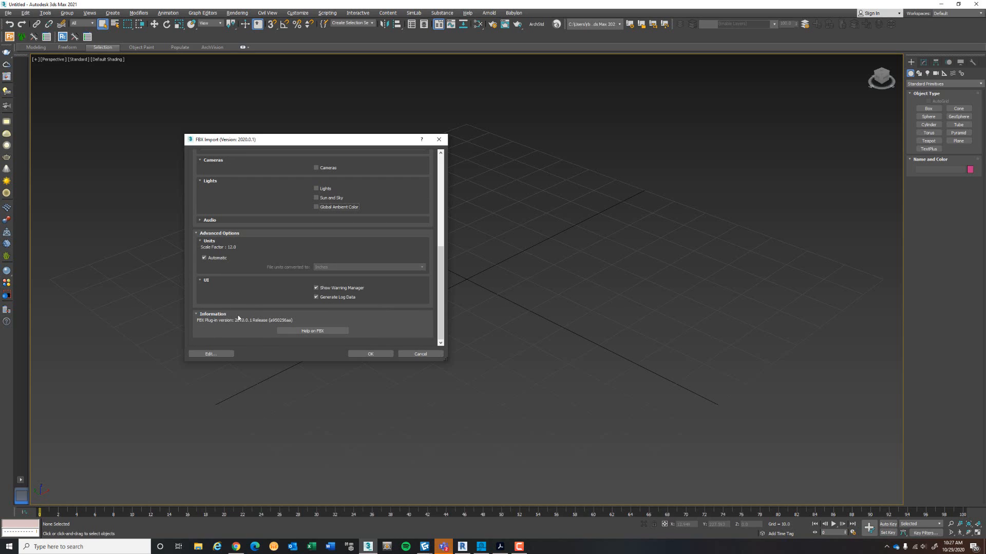
scroll(272, 294, up, 10)
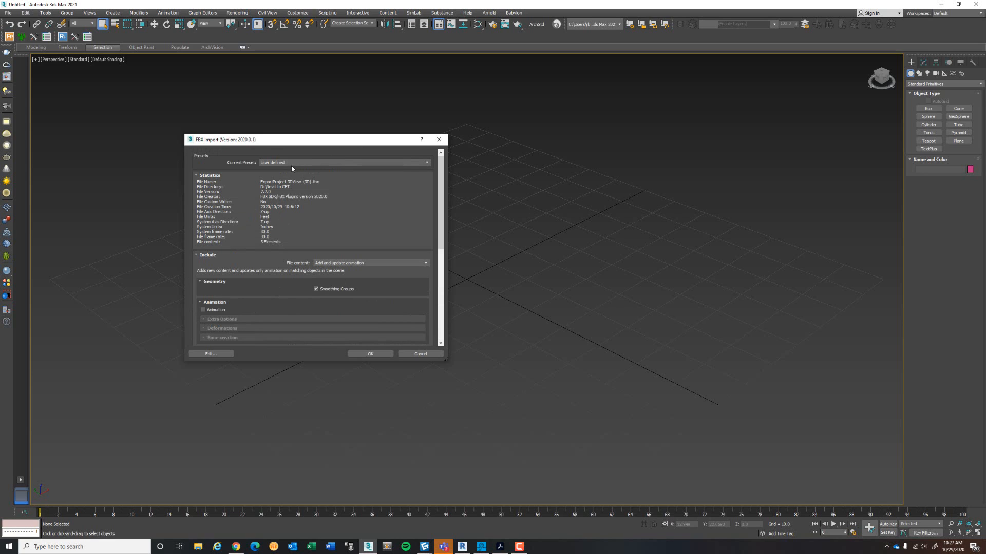
click(356, 352)
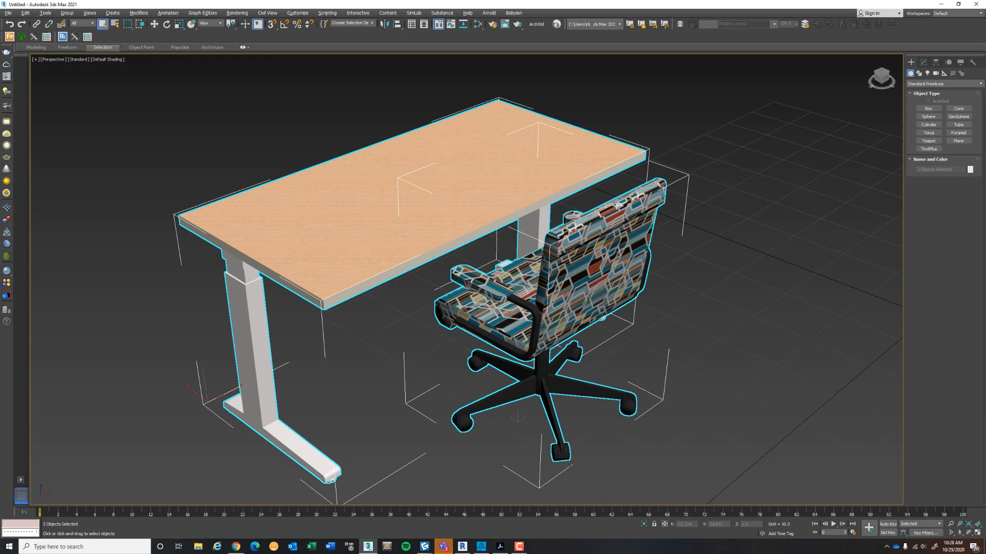
click(793, 207)
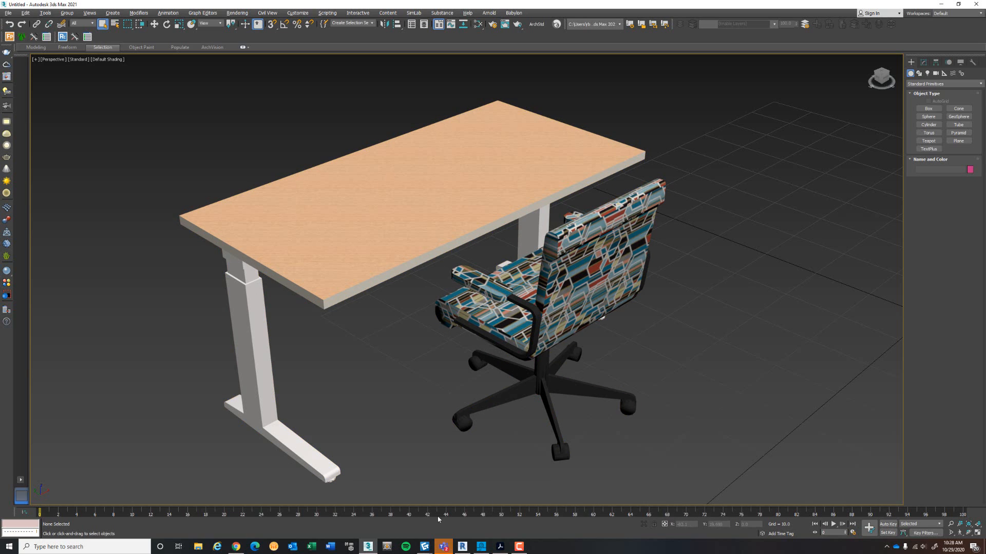
- Switch to Revit and examine the desk and chair materials in the 3D view, then return to 3ds Max
click(462, 547)
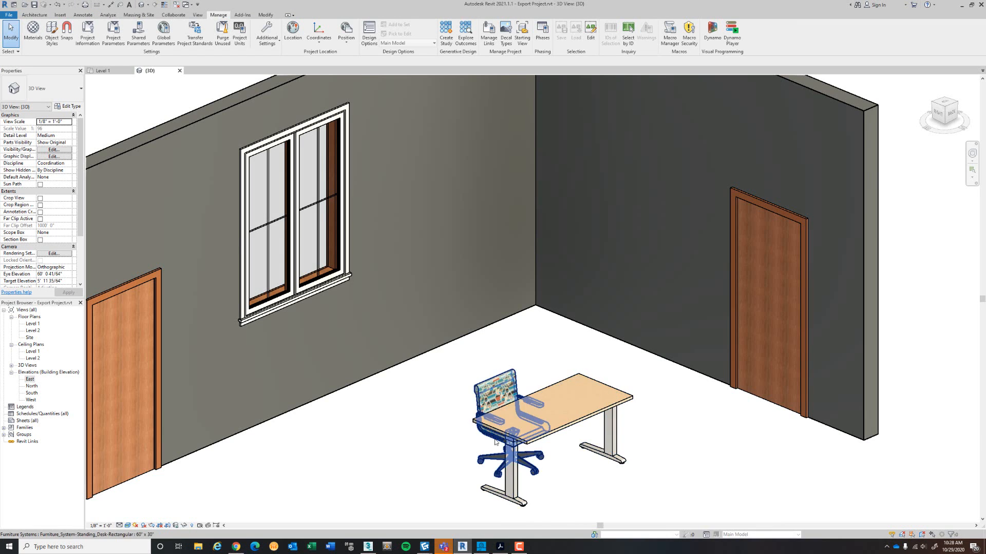
scroll(495, 442, up, 8)
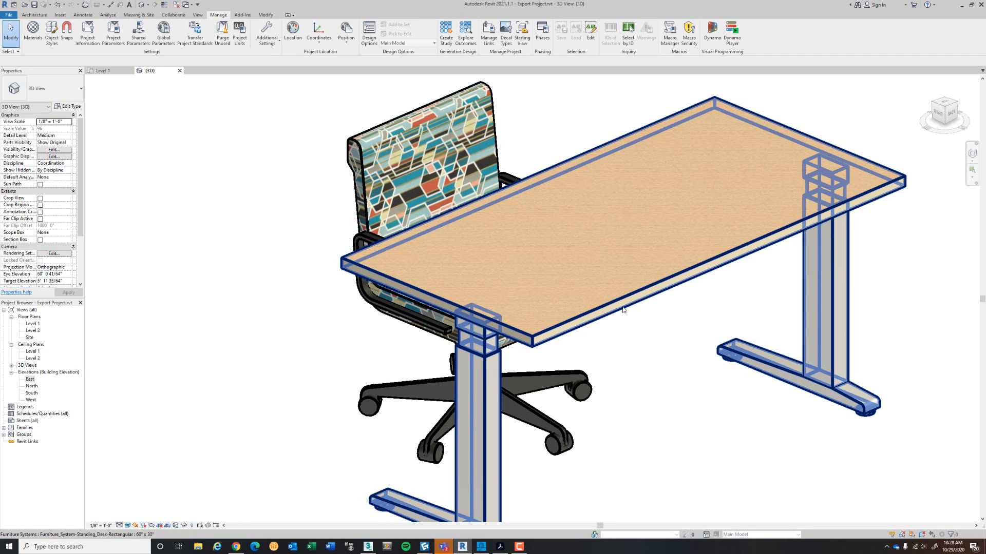
scroll(623, 308, up, 5)
scroll(622, 308, down, 6)
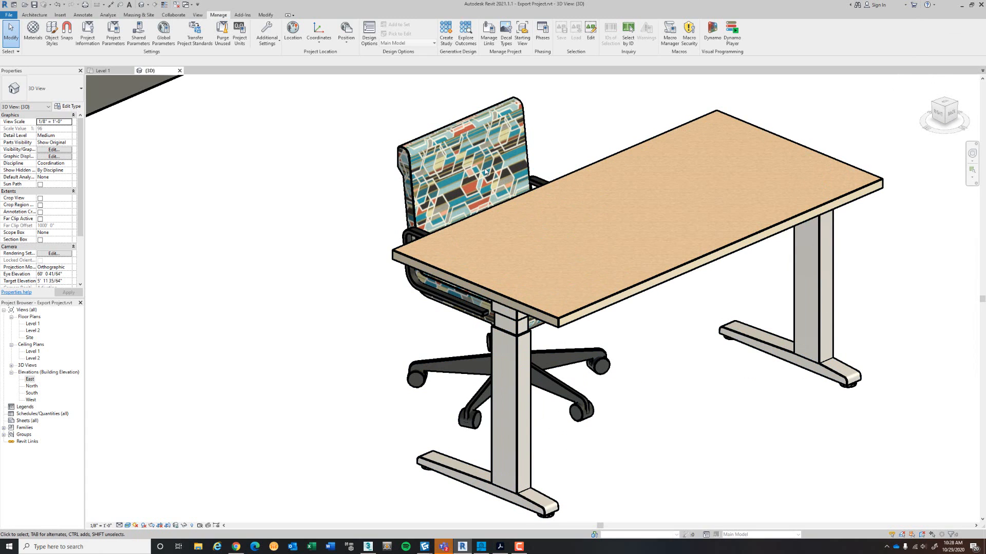
click(961, 7)
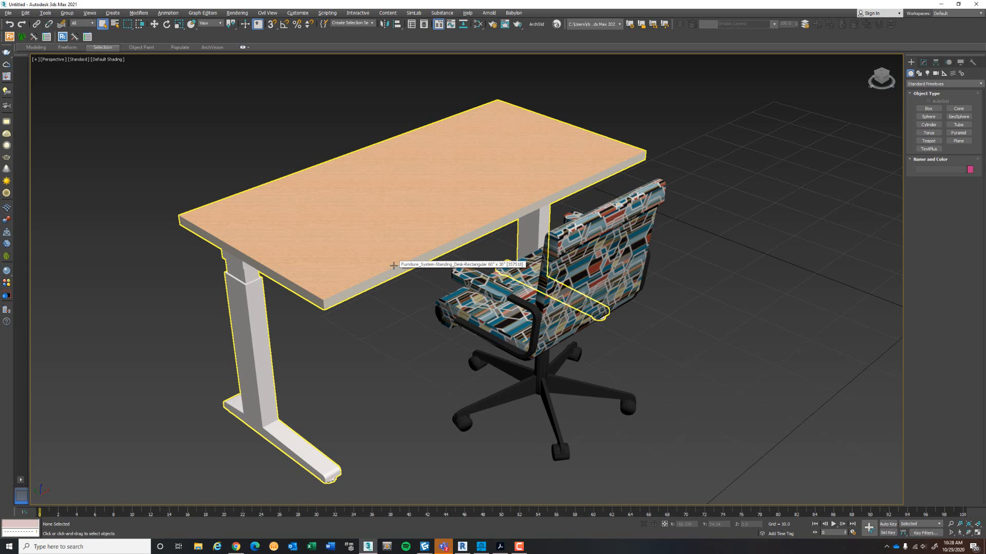
- Open the Slate Material Editor and select the seat fabric material among the scene materials
click(478, 24)
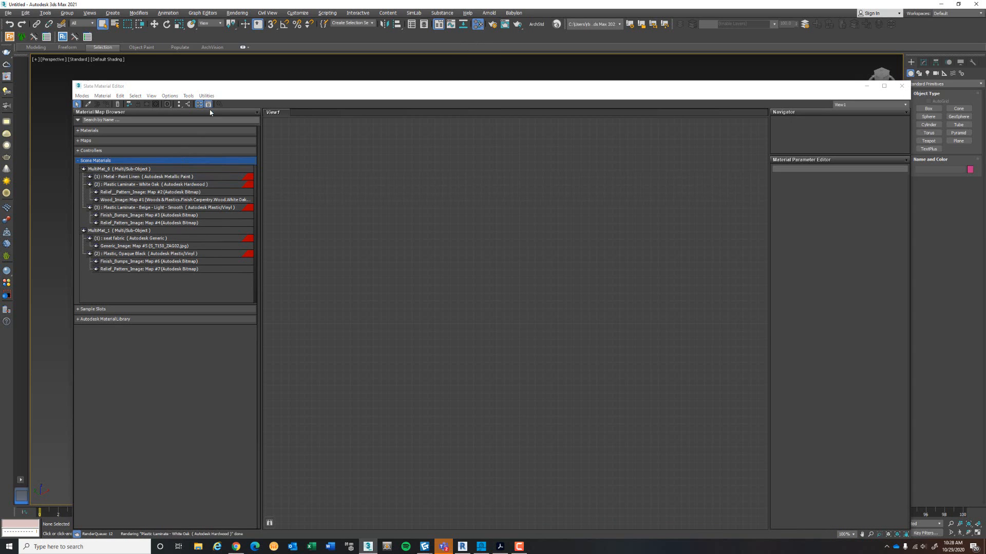
drag(208, 89, 335, 96)
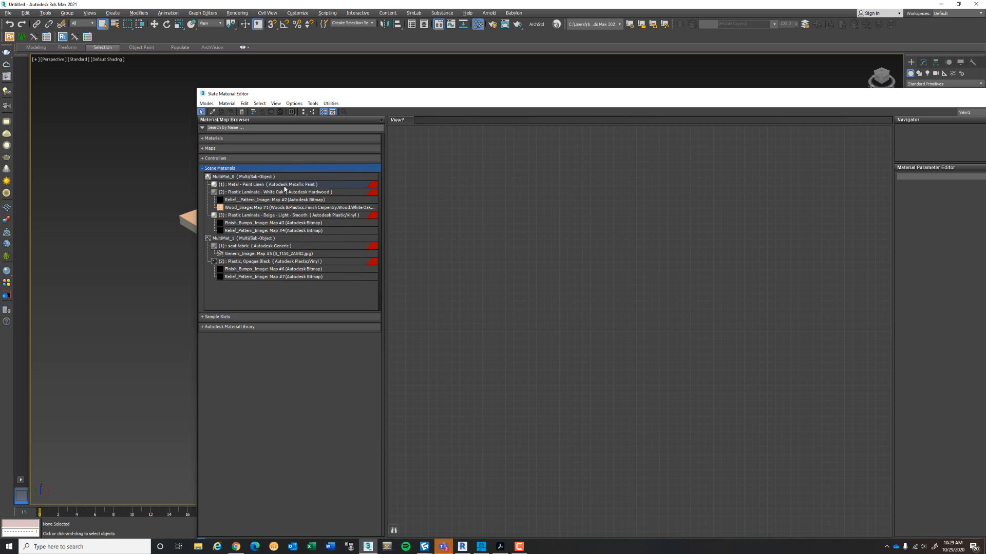
click(270, 247)
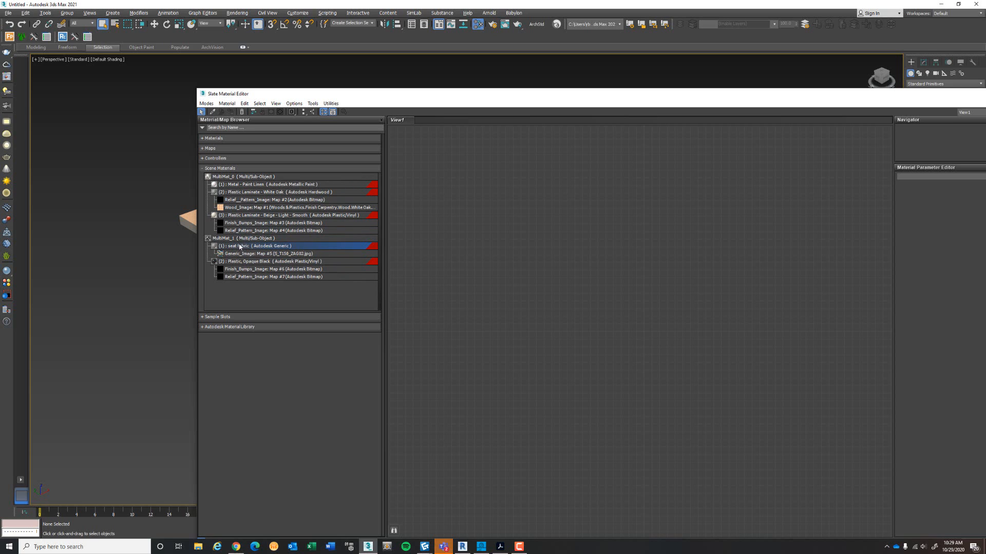
- Place the seat fabric material in the node view as an instance and show the parameters of its connected bitmap map
drag(240, 246, 534, 248)
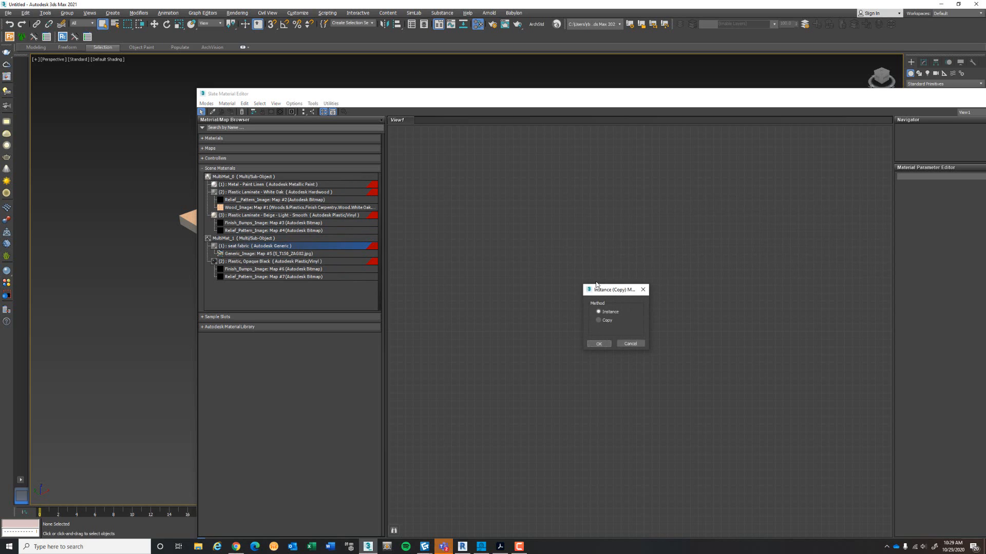
click(606, 344)
double_click(520, 252)
scroll(520, 254, up, 3)
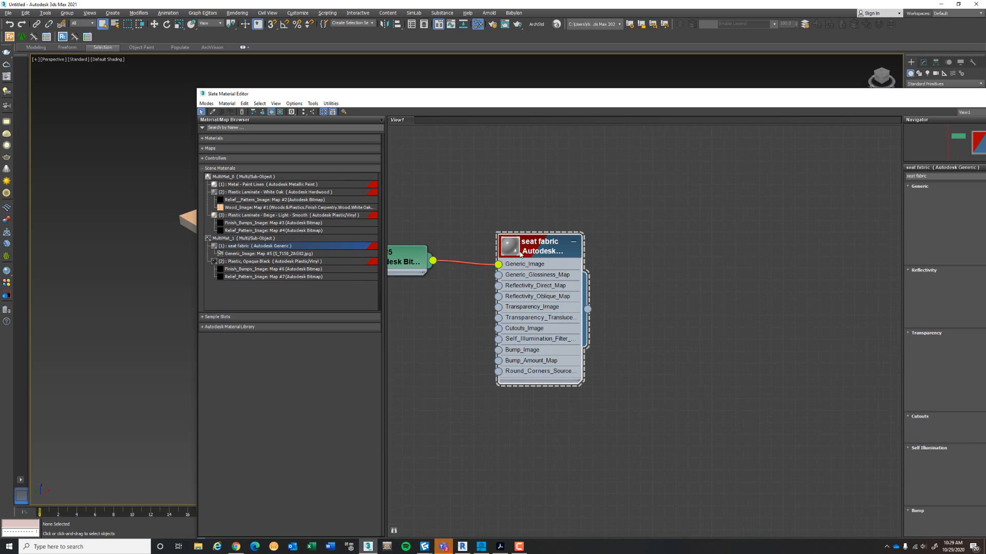
middle_drag(498, 257, 596, 250)
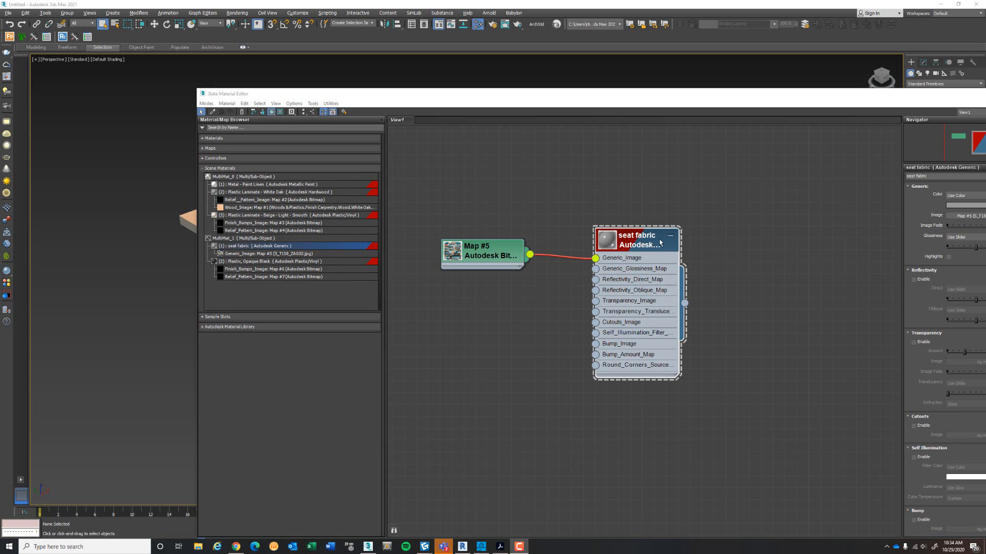
click(498, 252)
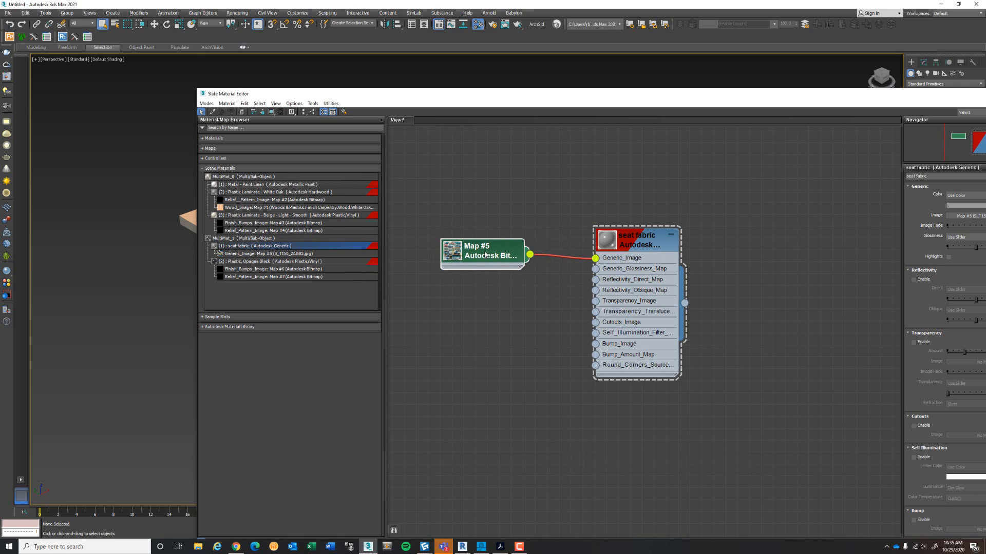
double_click(486, 255)
drag(770, 97, 666, 69)
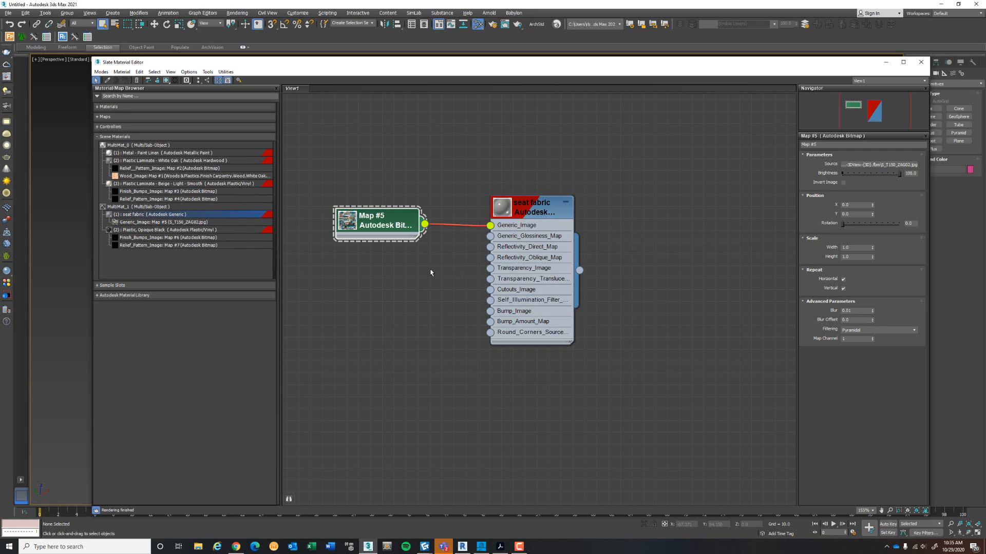
- Add a Scanline Standard (Legacy) material to the node view and place it beside the seat fabric node
right_click(640, 241)
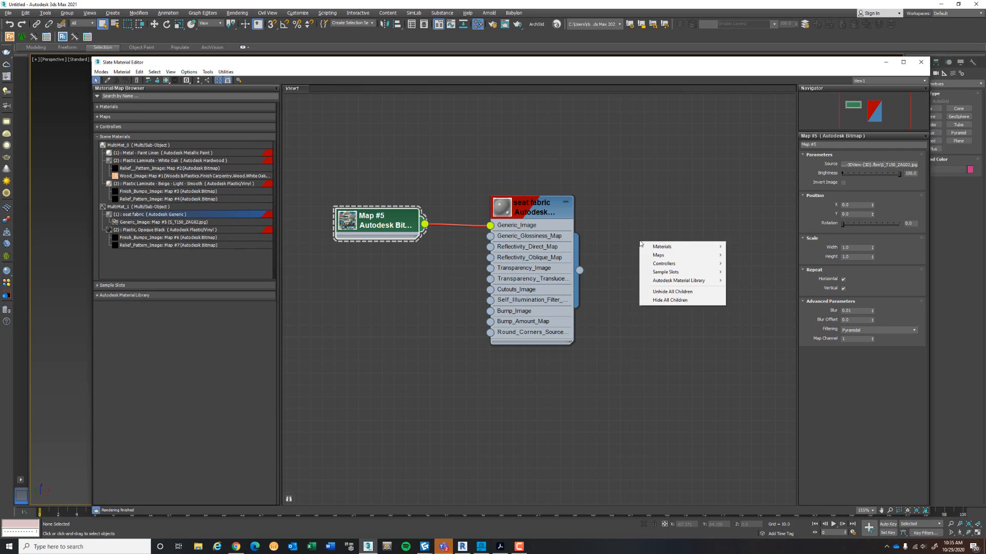
mouse_move(655, 249)
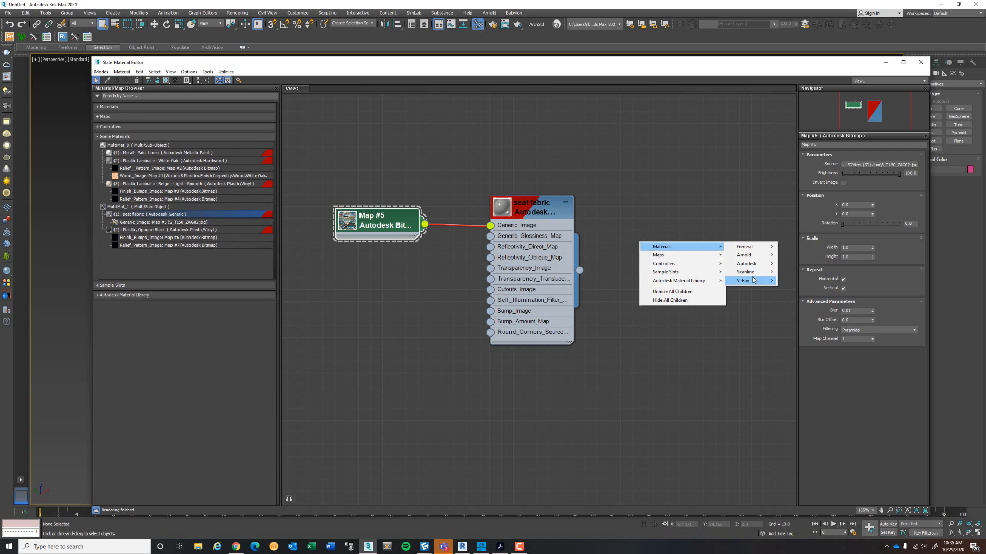
mouse_move(772, 276)
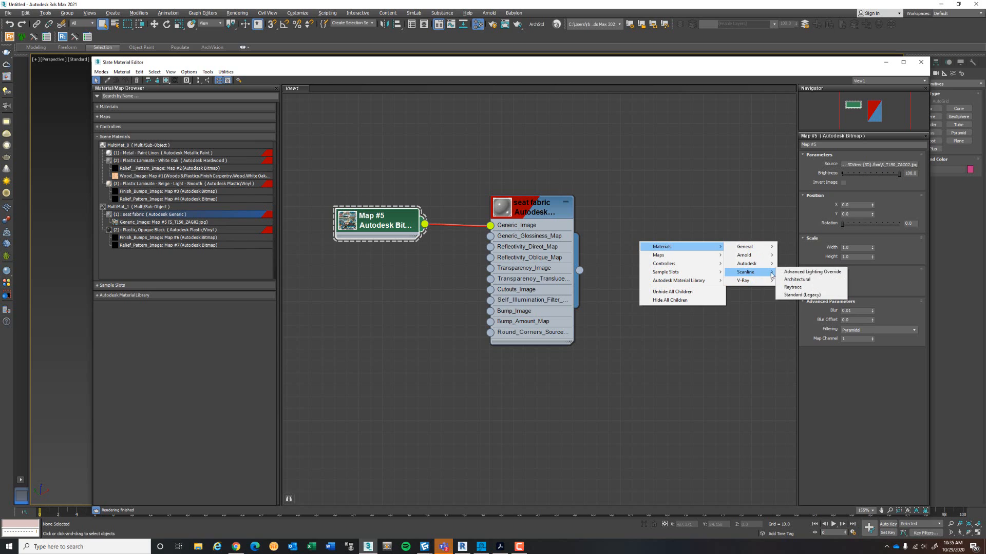
click(801, 295)
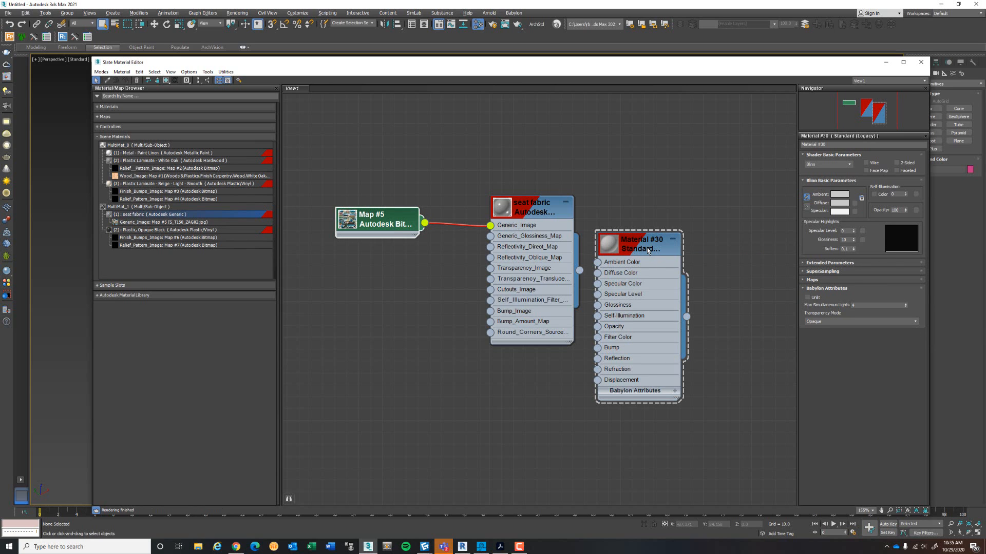
drag(645, 260, 734, 186)
- Delete the Standard (Legacy) material, the seat fabric node and its bitmap map from the node view
right_click(610, 234)
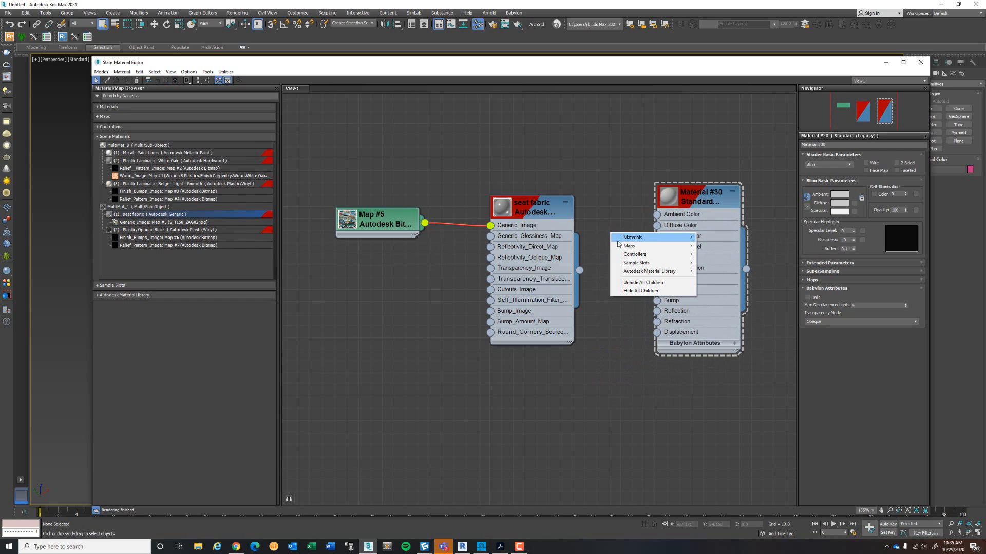
click(607, 196)
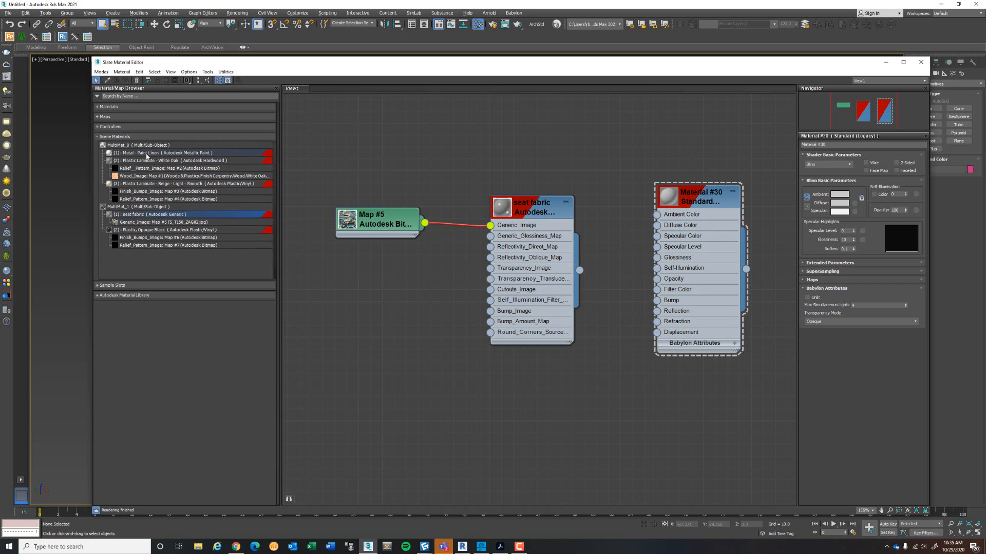
click(686, 196)
key(Delete)
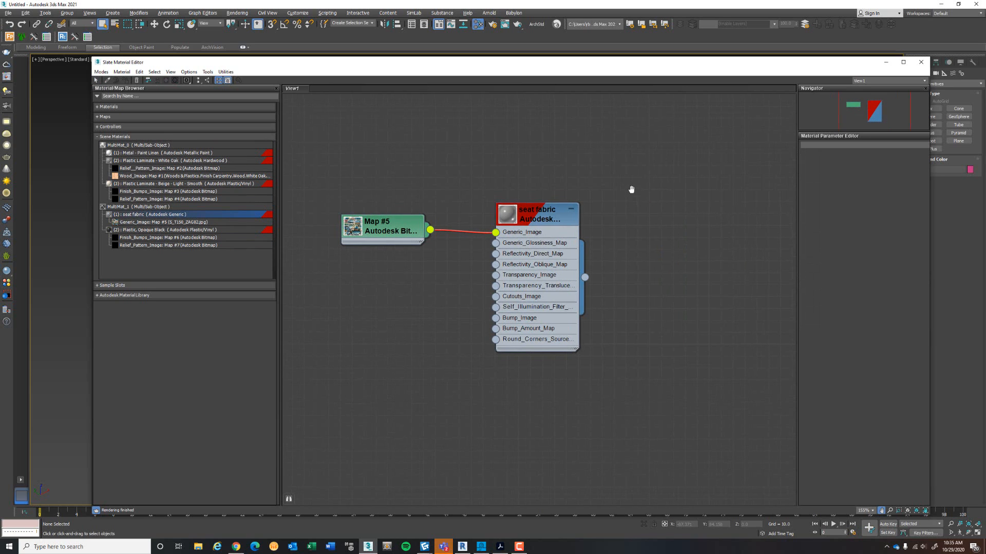
drag(240, 379, 322, 374)
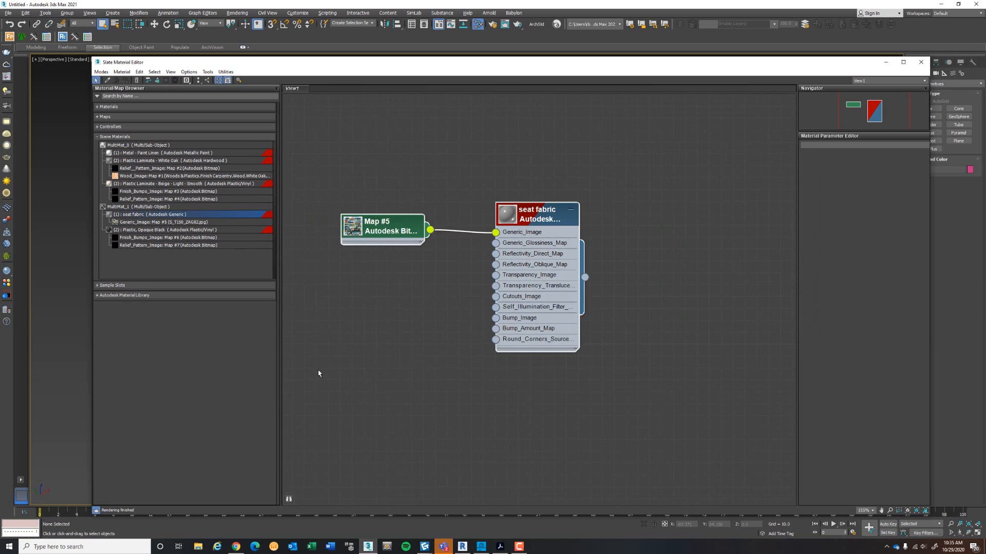
key(Delete)
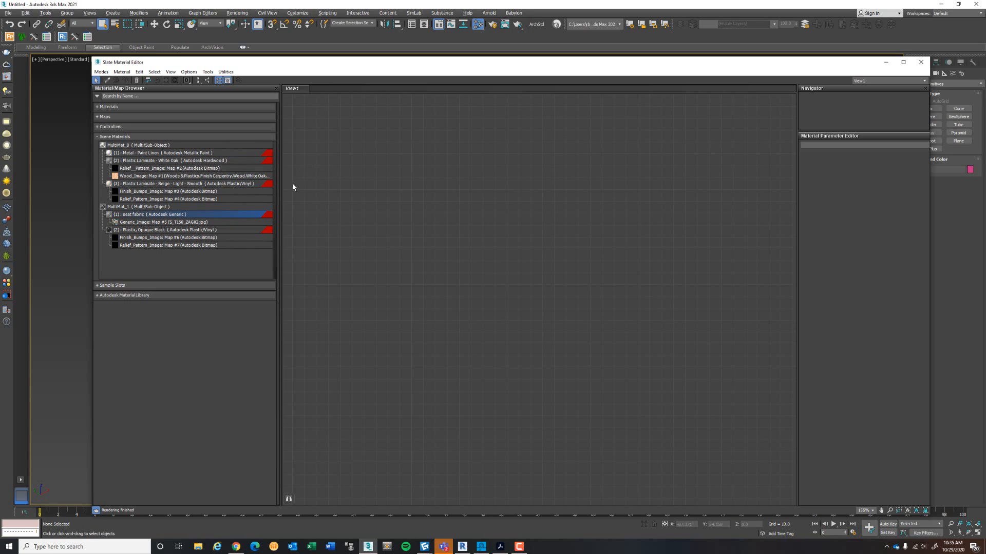
- Switch to Chrome to view the ScriptSpot website, then move the browser window out of the way
click(236, 547)
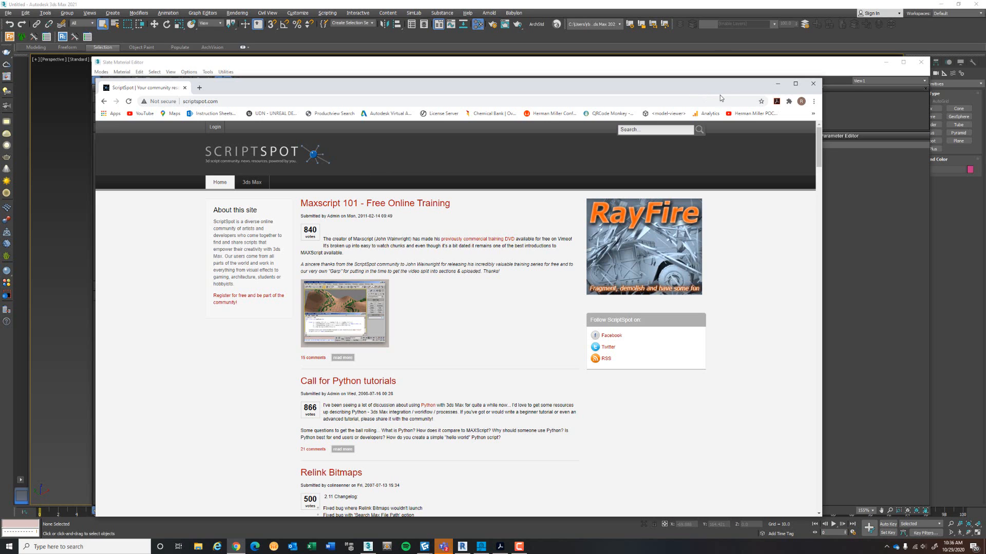
drag(713, 88, 0, 49)
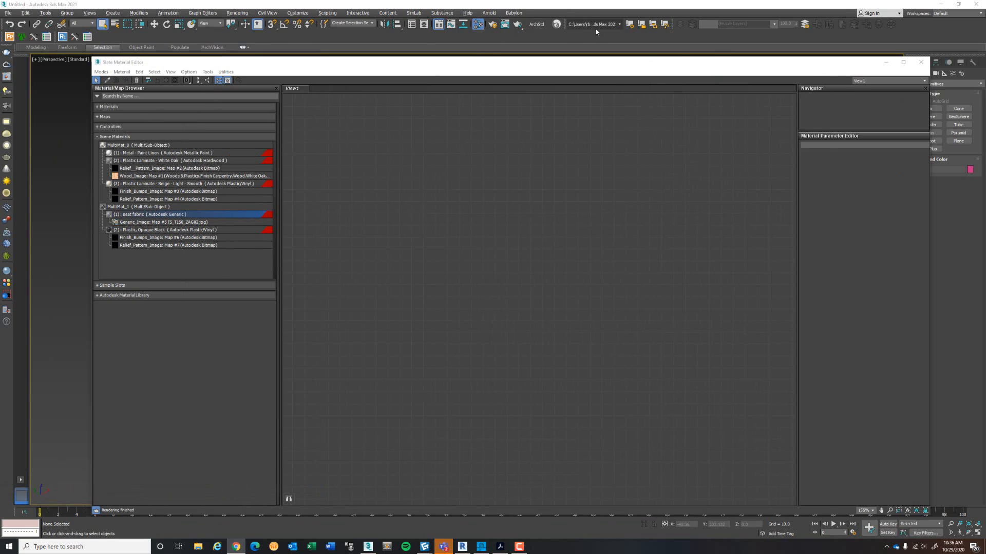
- Examine the options of the Architecture Standard Converter and the V-RayMtl Converter without converting any materials
click(535, 24)
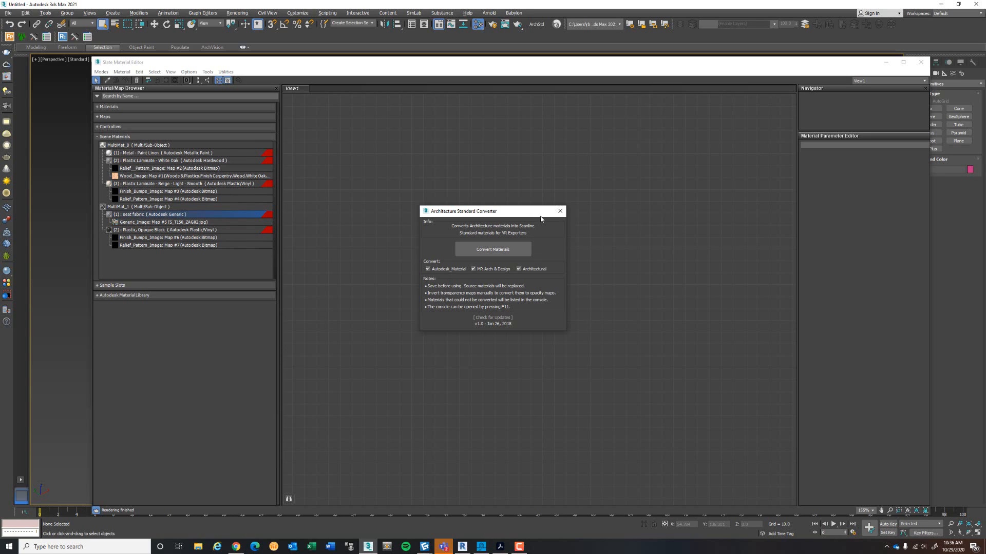
click(560, 211)
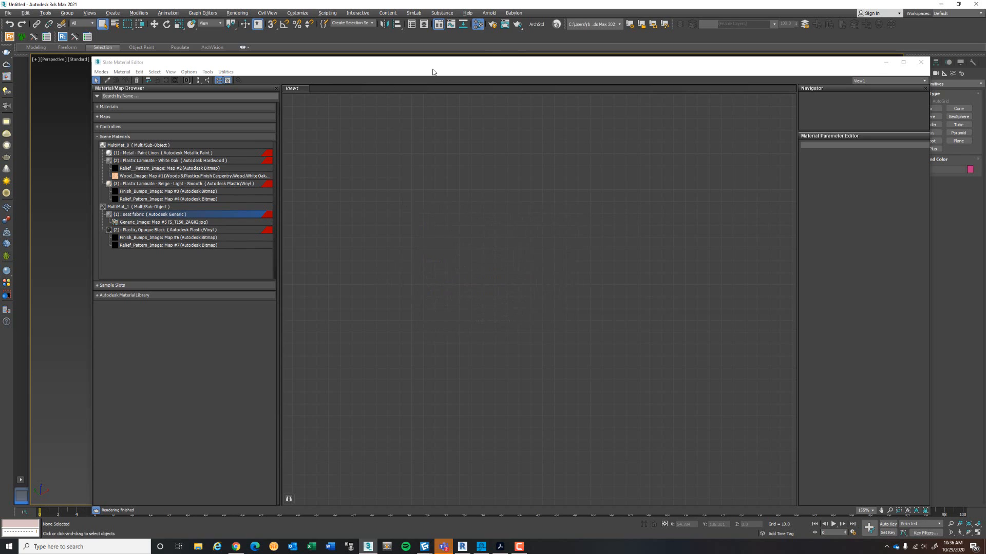
click(556, 25)
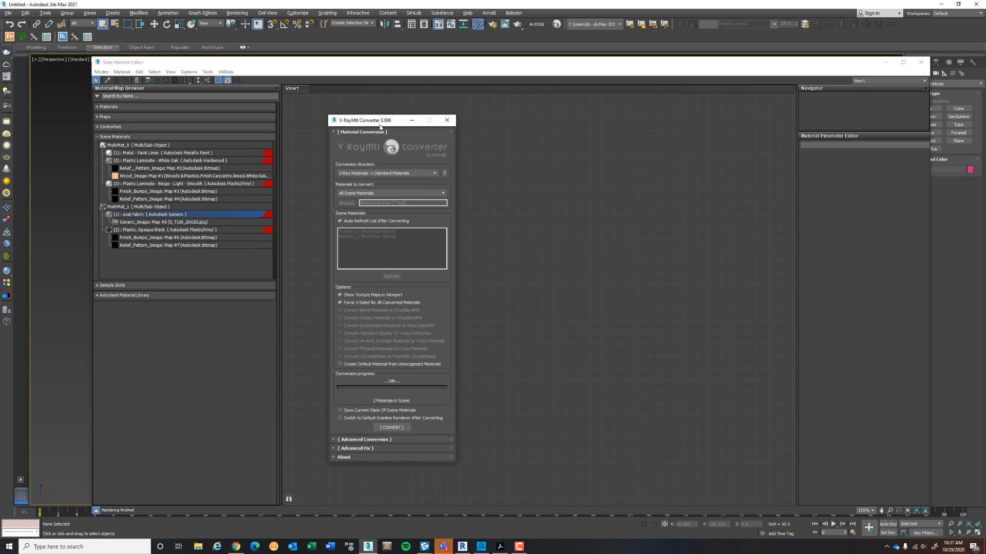
drag(379, 126, 430, 116)
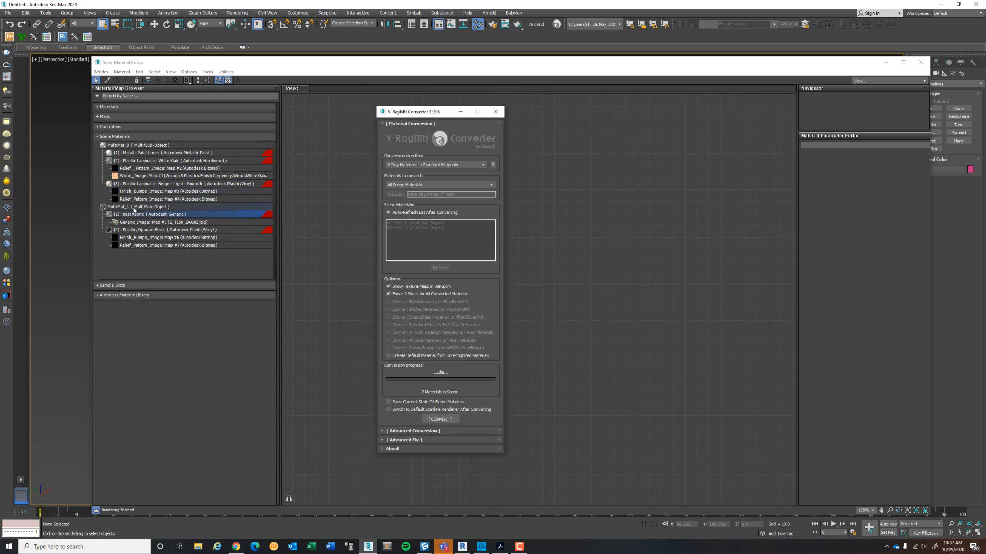
- Place Plastic Laminate - Beige - Light - Smooth in the node view as an instance and enlarge its preview to examine its maps
drag(128, 185, 493, 254)
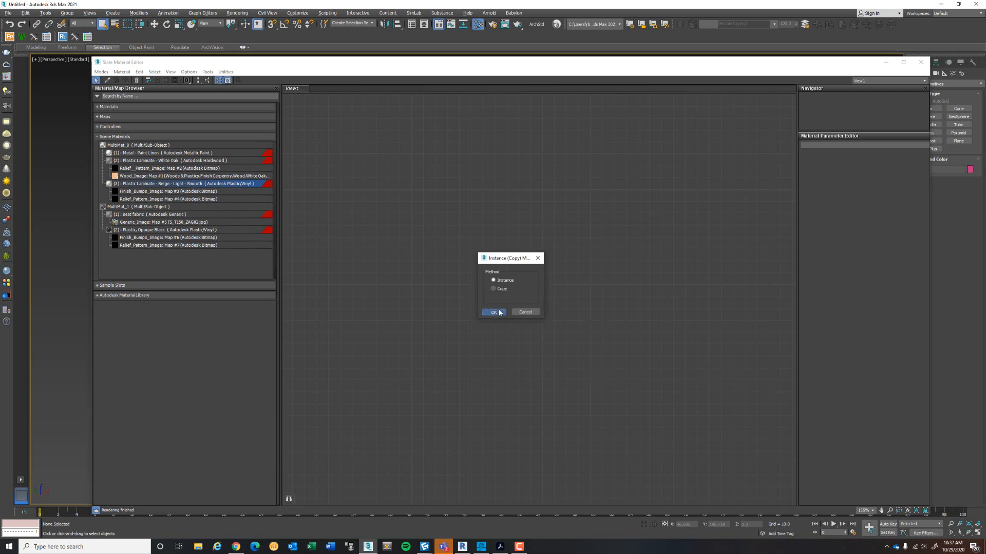
click(494, 312)
double_click(469, 237)
scroll(454, 234, up, 2)
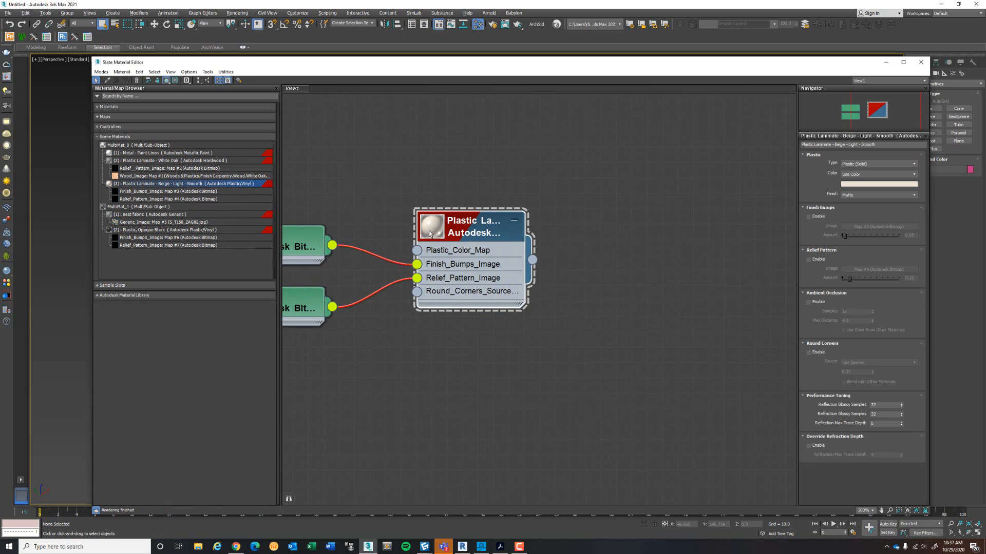
double_click(433, 233)
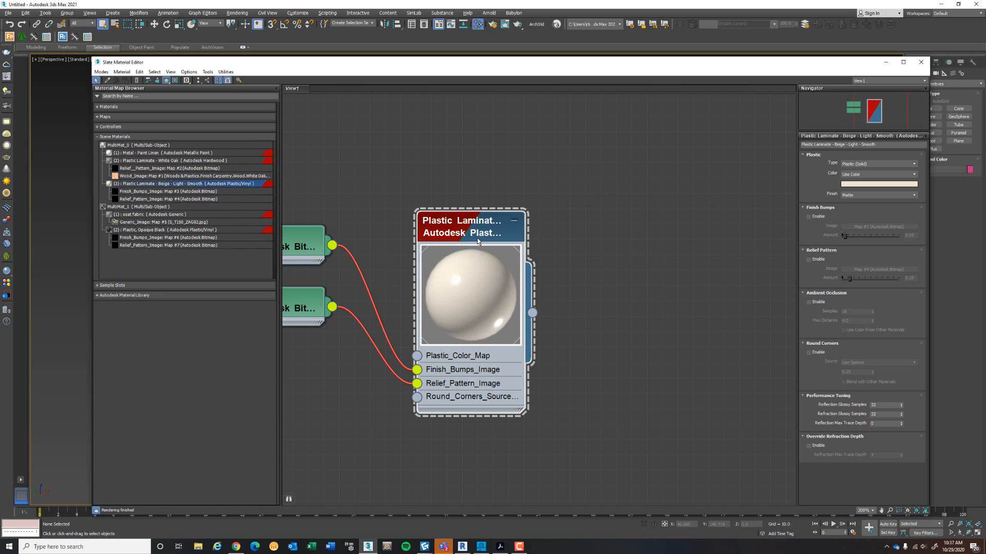
middle_drag(378, 247, 526, 245)
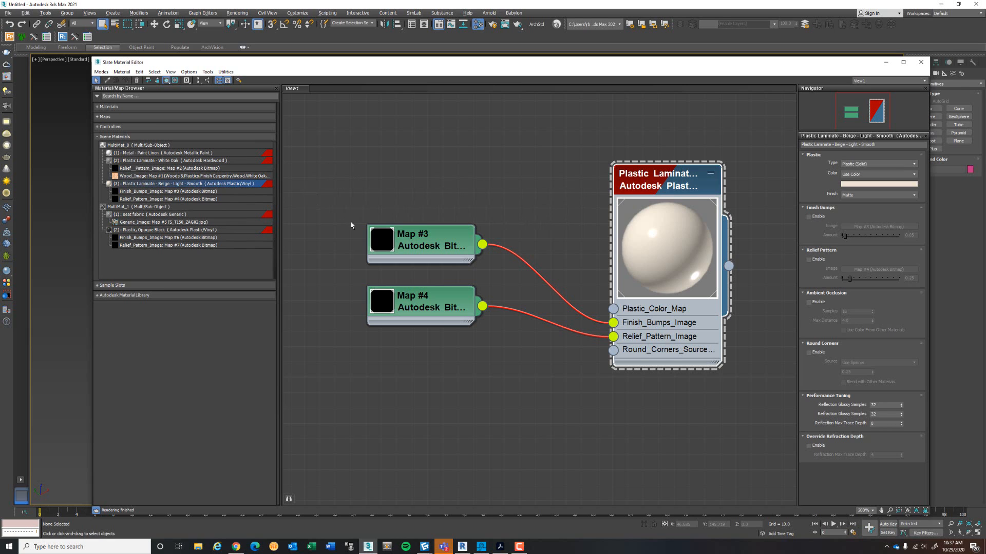
middle_drag(351, 224, 337, 173)
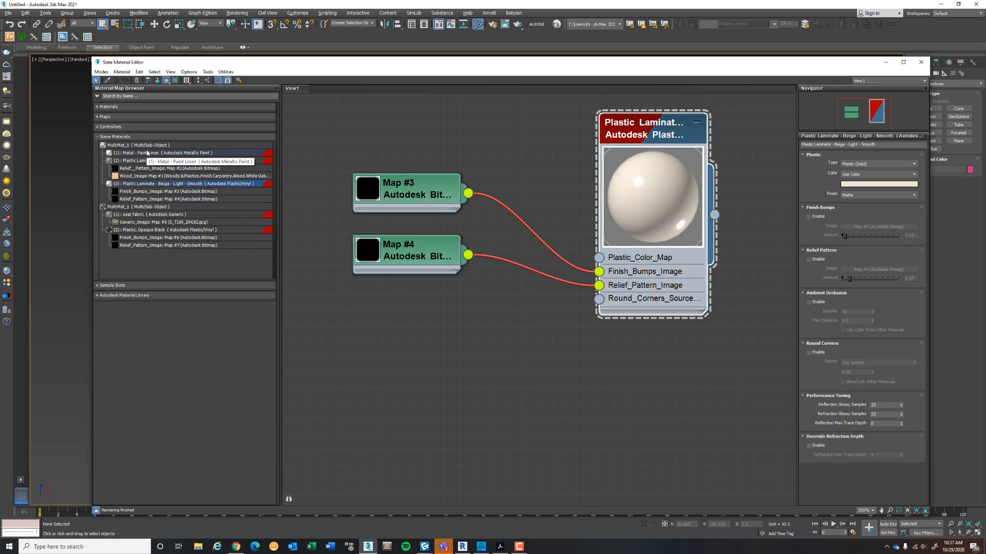
middle_drag(426, 223, 415, 255)
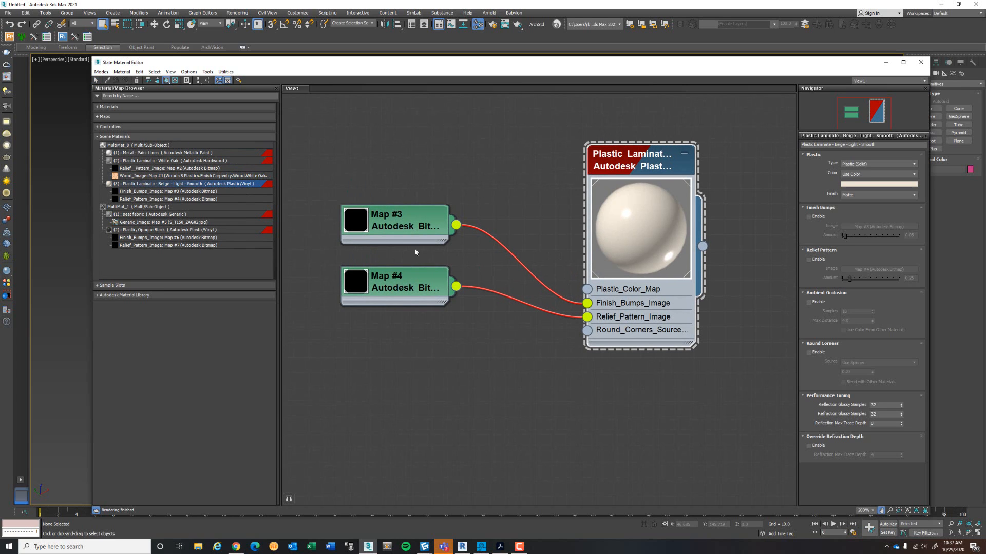
- Delete the beige plastic laminate node and its two bitmap maps from the node view
drag(734, 127, 321, 353)
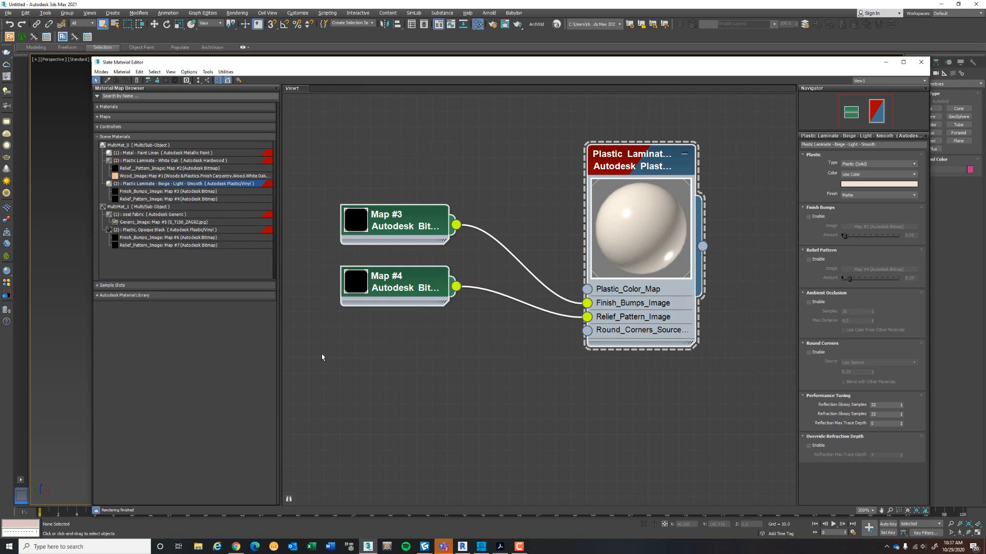
key(Delete)
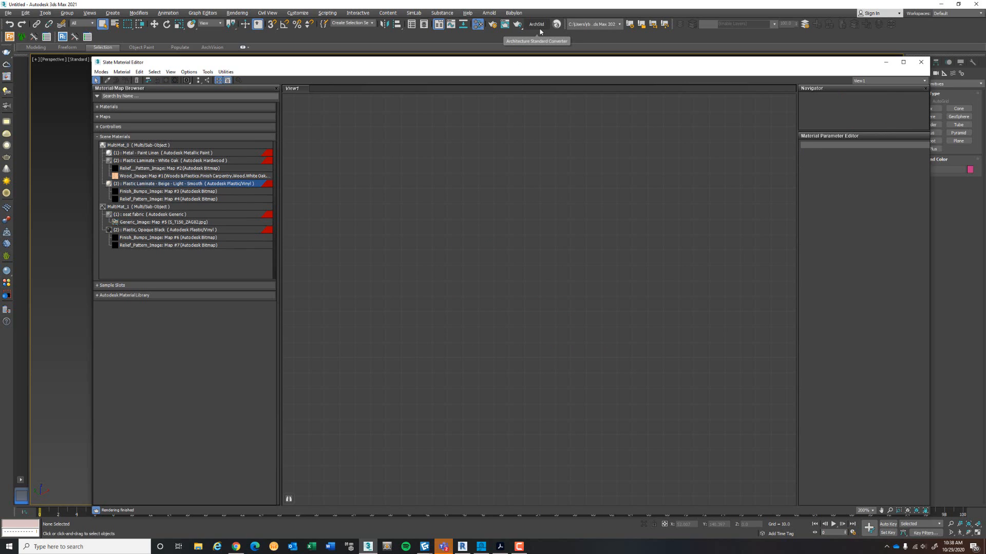
- Convert all scene materials with the V-RayMtl Converter using the All Supported Materials to V-Ray Materials direction
drag(697, 66, 676, 251)
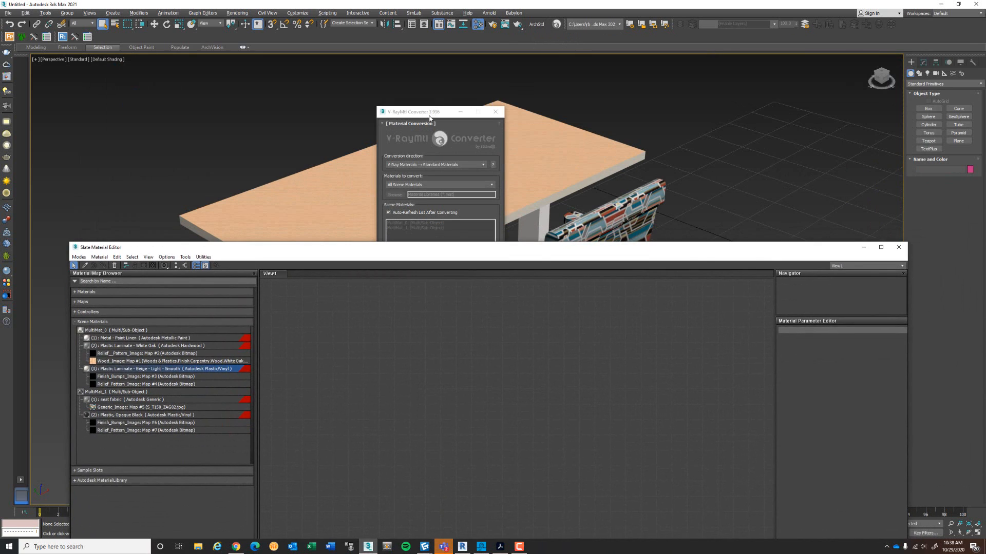
drag(429, 118, 457, 28)
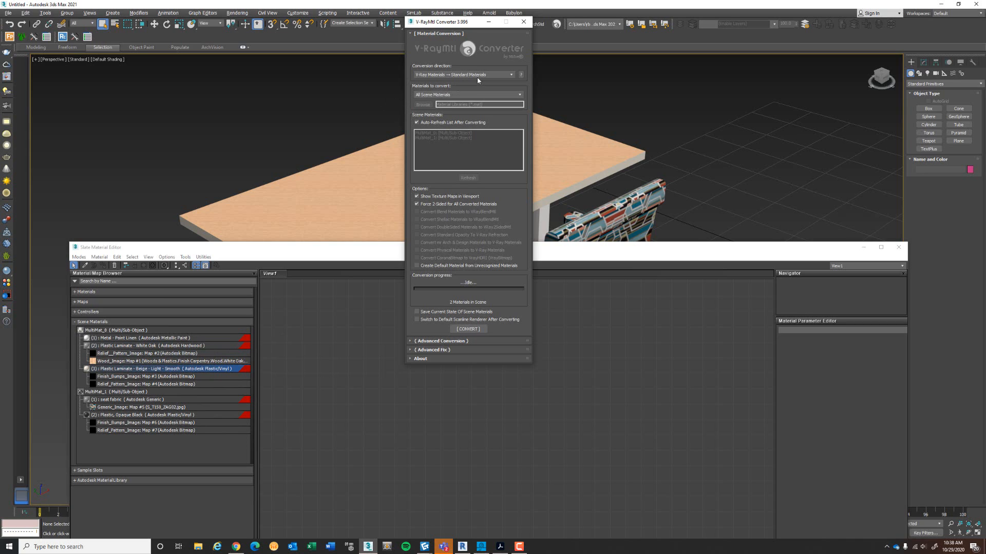
click(512, 76)
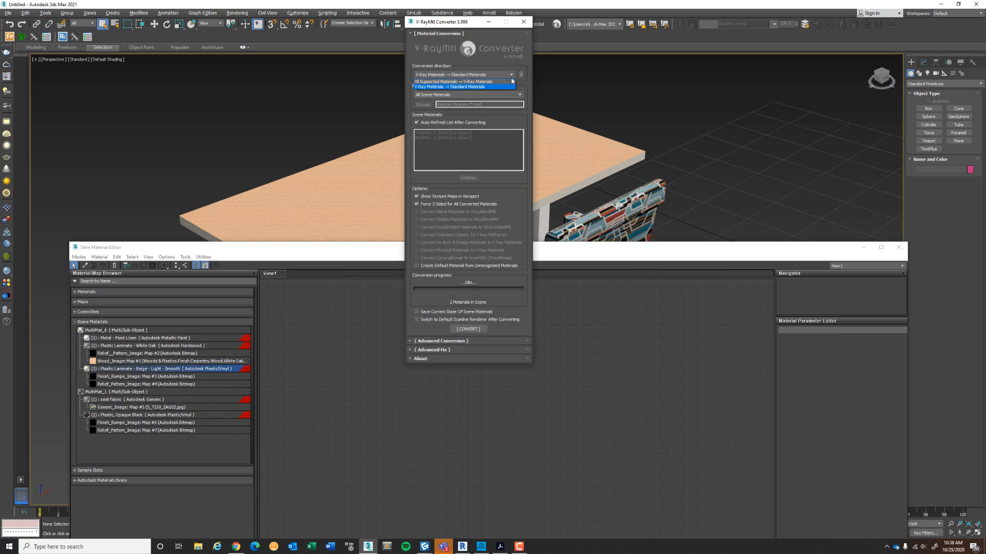
click(454, 83)
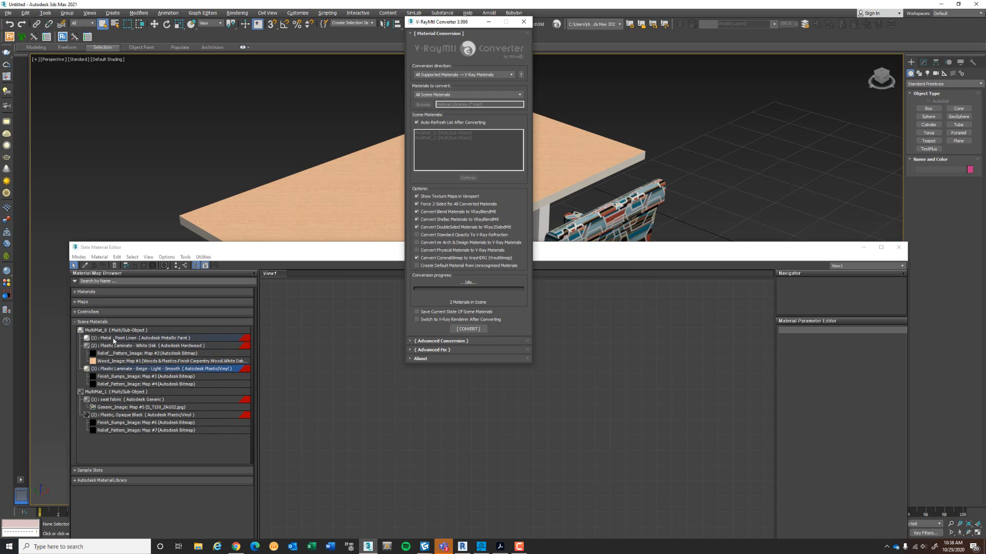
click(468, 329)
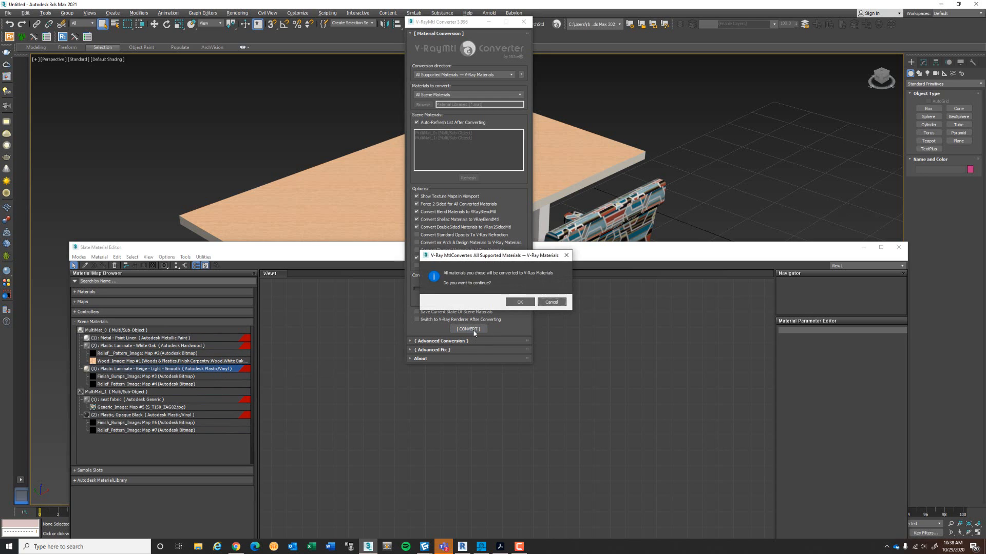
click(520, 303)
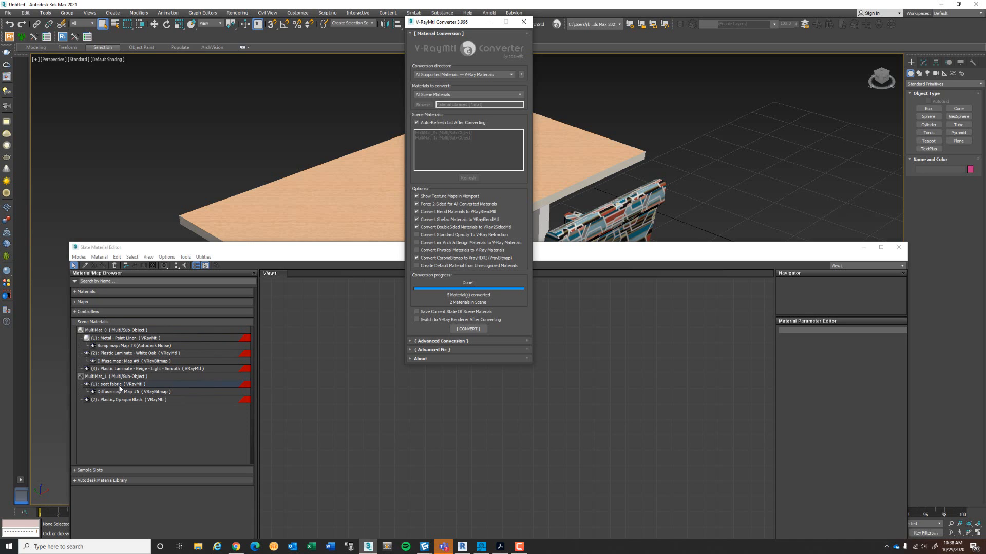
- Convert all scene materials from V-Ray Materials to Standard Materials with the V-RayMtl Converter
click(511, 75)
click(451, 87)
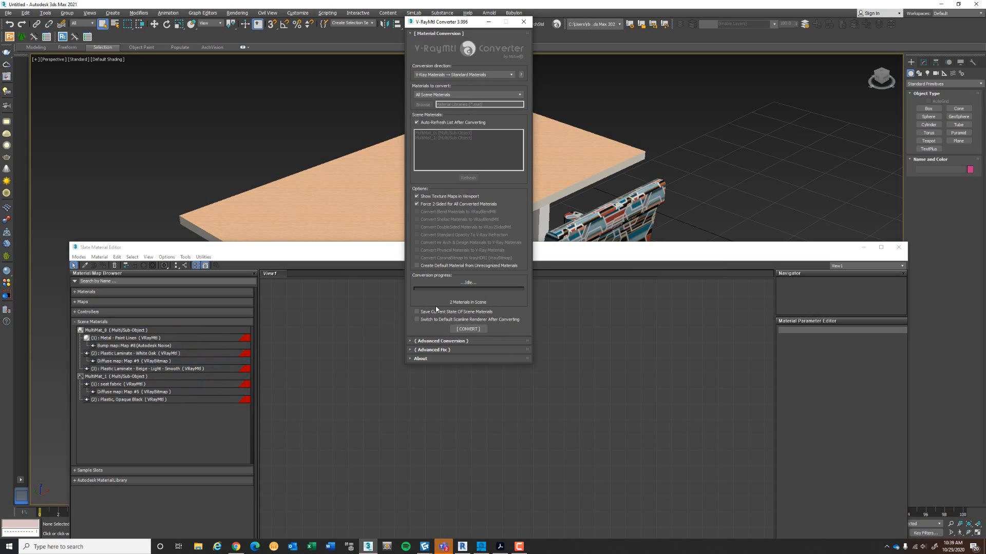
click(468, 329)
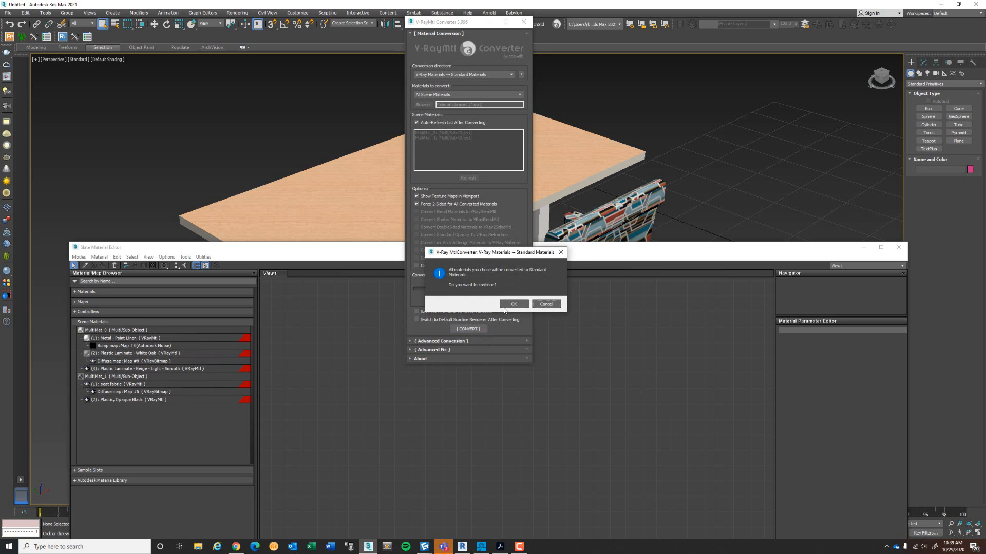
click(513, 304)
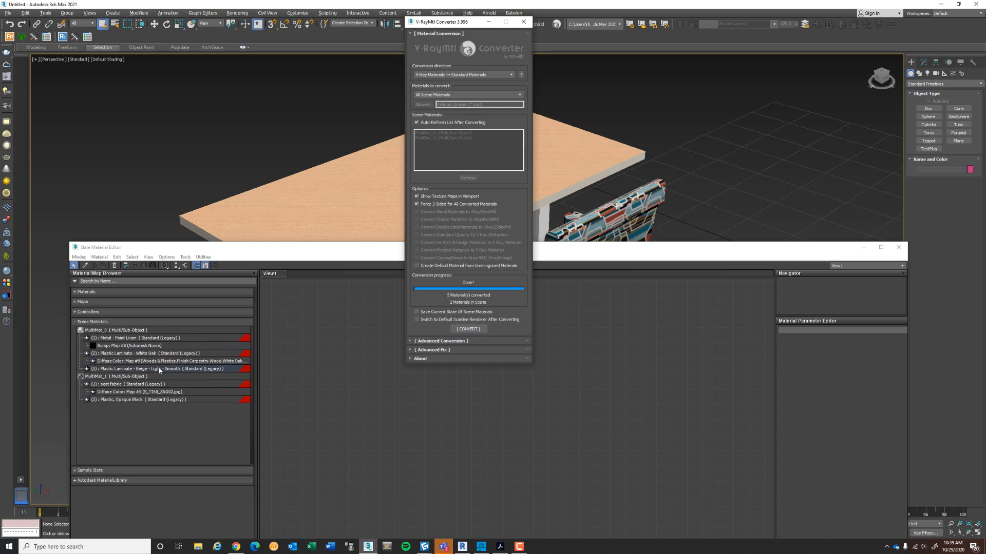
- Place the converted seat fabric material in the node view as an instance and examine its diffuse bitmap and parameters
click(115, 385)
drag(410, 376, 411, 373)
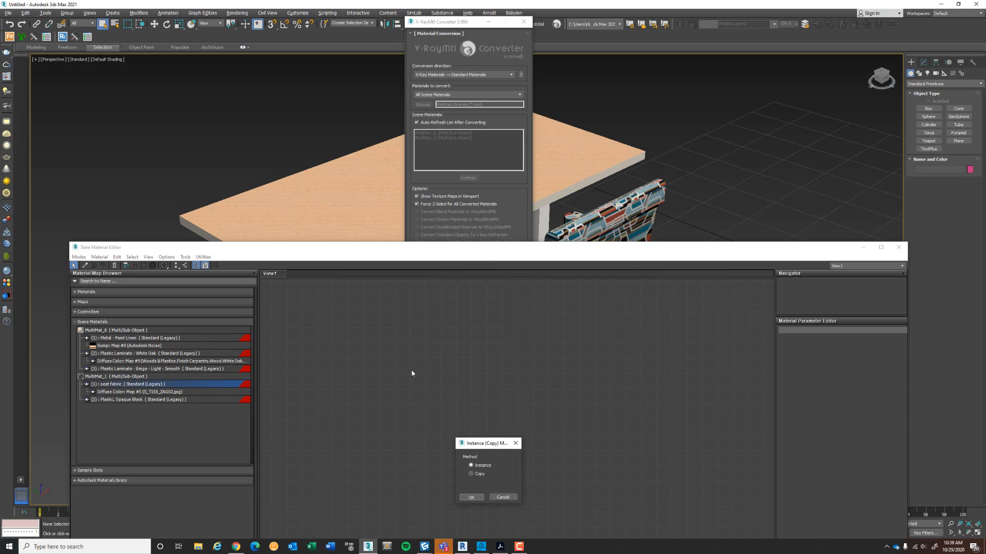
click(471, 497)
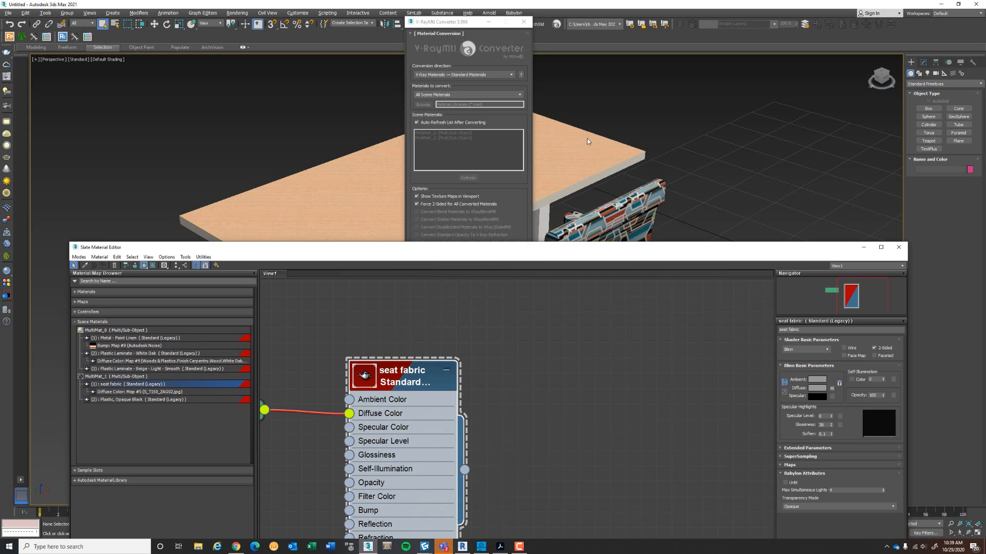
drag(492, 246, 573, 131)
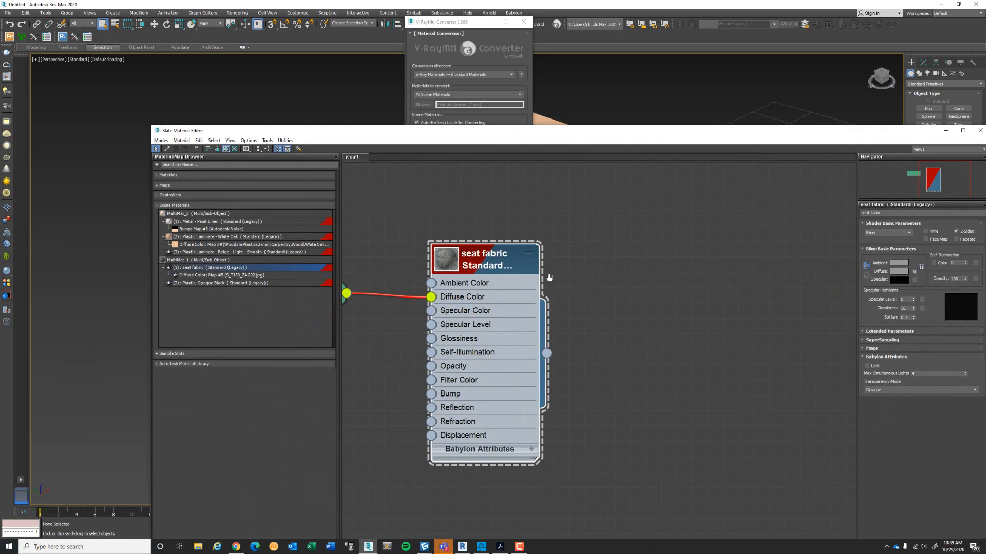
click(445, 292)
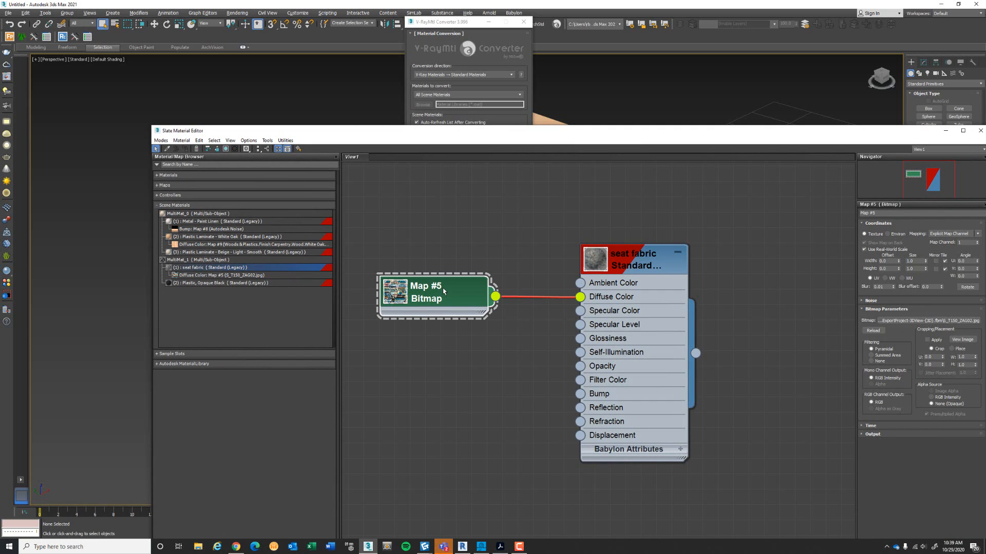
click(642, 265)
drag(642, 265, 642, 267)
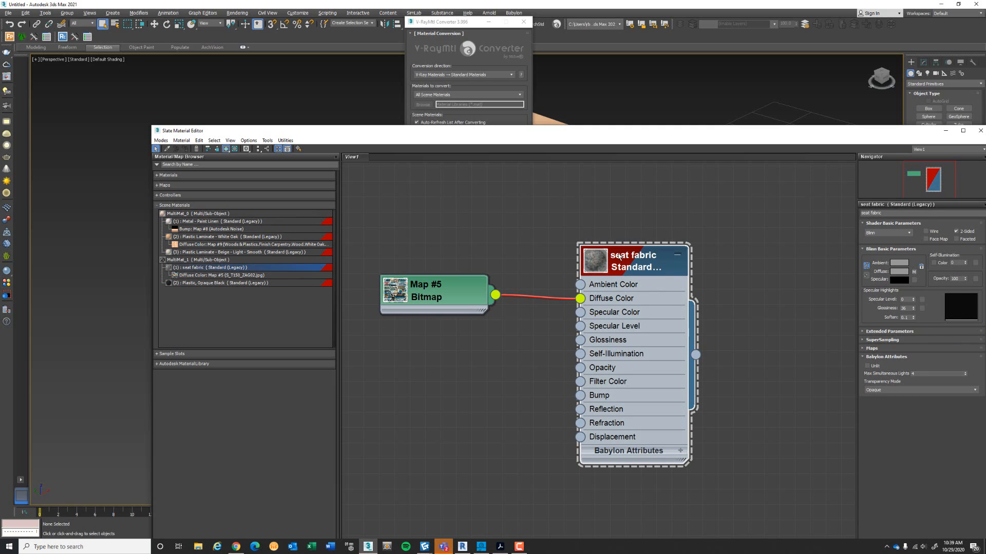
mouse_move(639, 209)
middle_down()
mouse_move(571, 199)
mouse_move(647, 211)
middle_up()
- Close the Slate Material Editor and the V-RayMtl Converter
drag(620, 139, 468, 147)
click(830, 141)
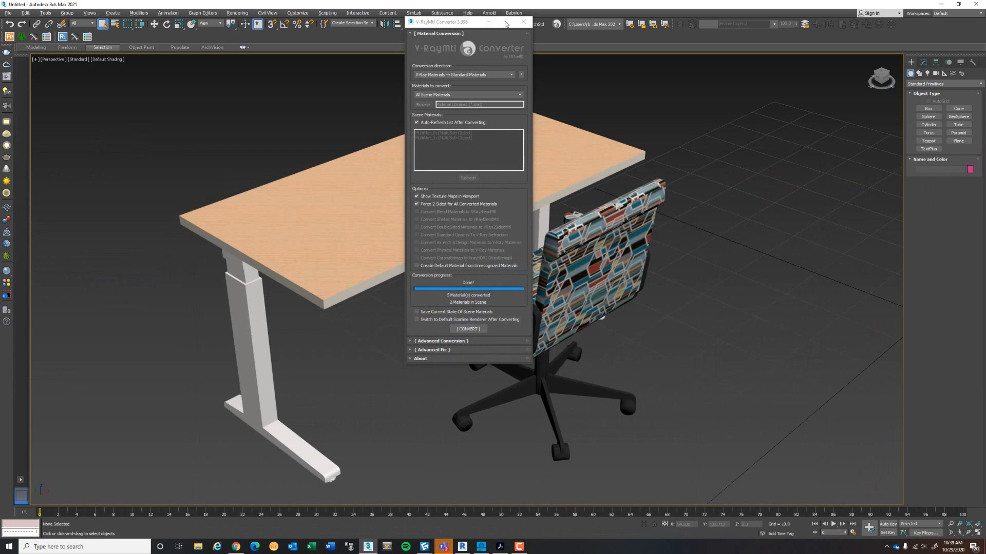
click(523, 22)
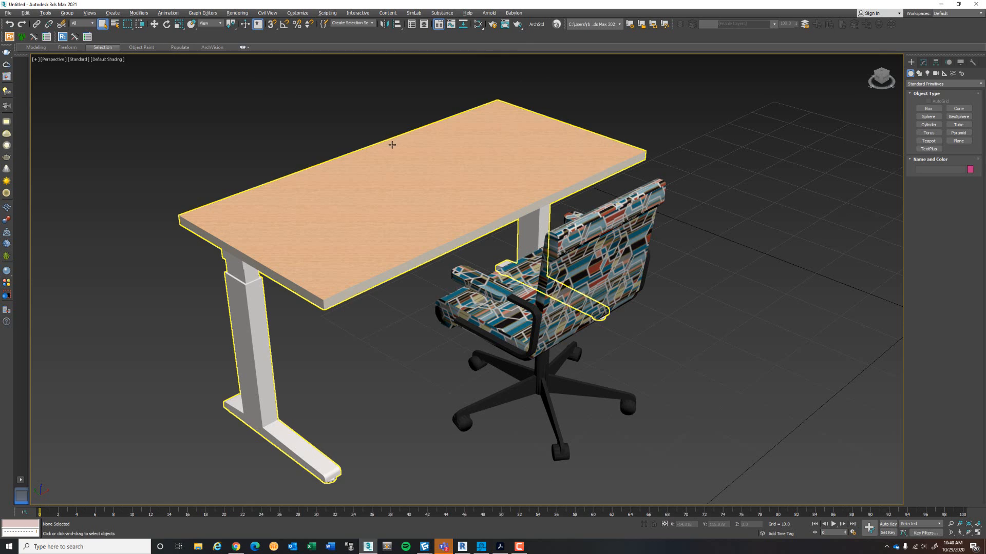
- Start exporting the scene as an Autodesk FBX, replacing the existing from Max.fbx in the Revit to CET folder
click(8, 13)
mouse_move(68, 127)
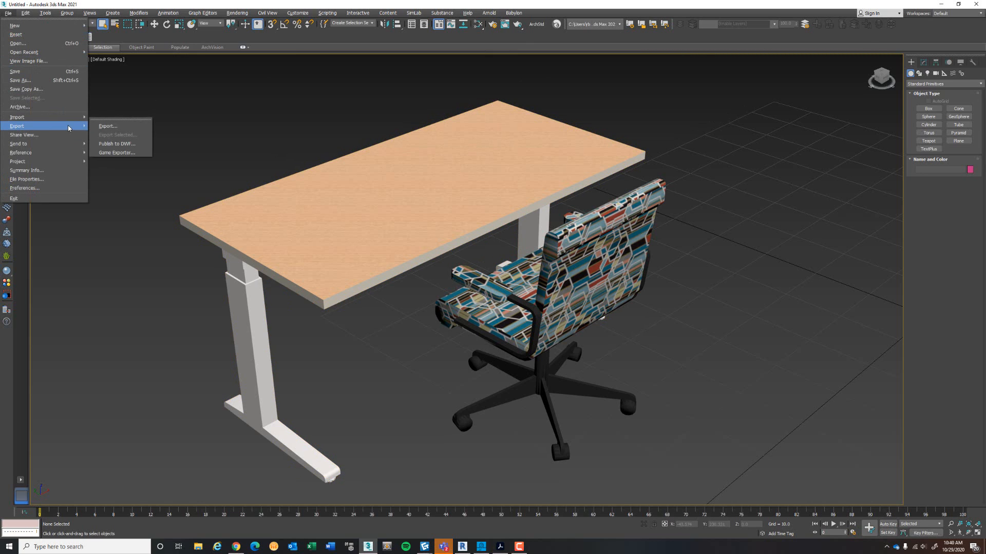
click(108, 127)
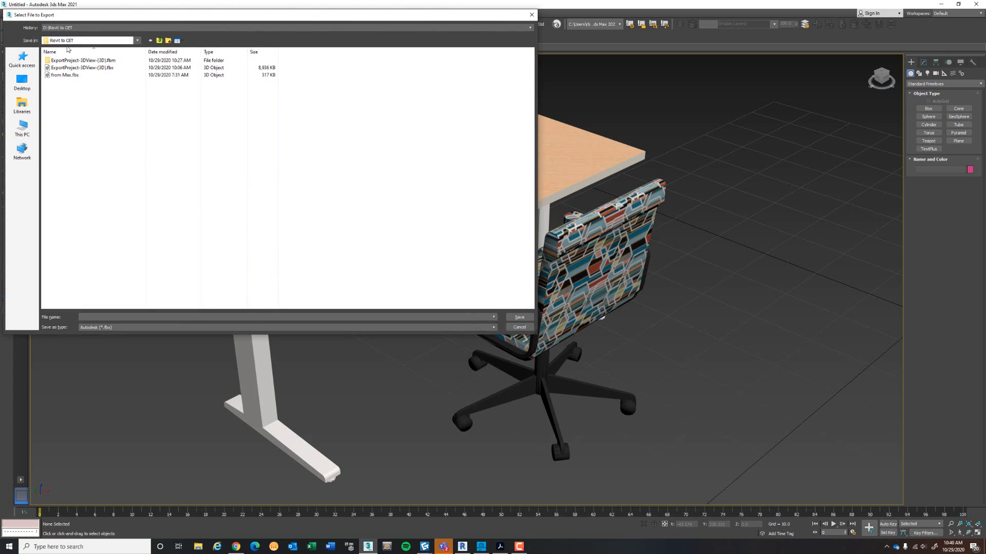
click(66, 75)
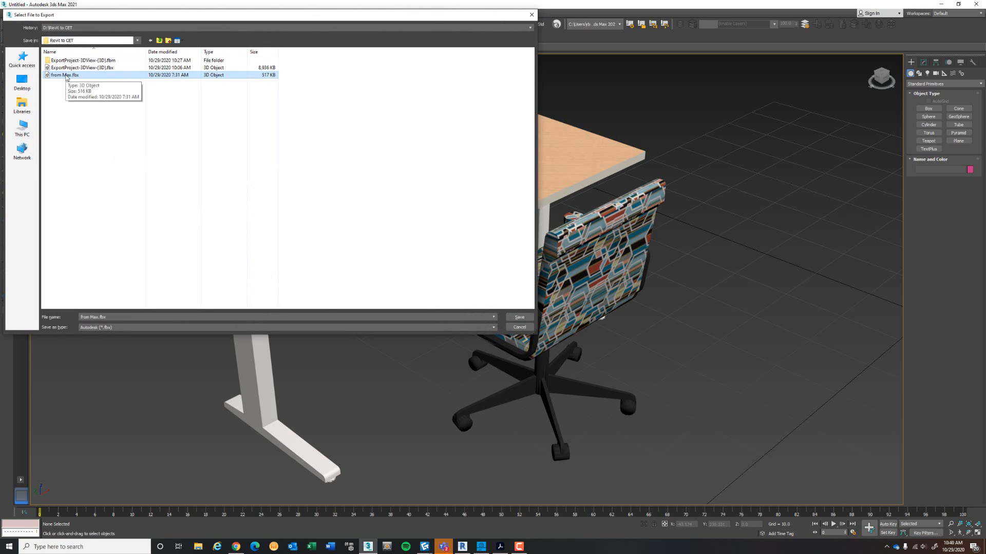
click(519, 317)
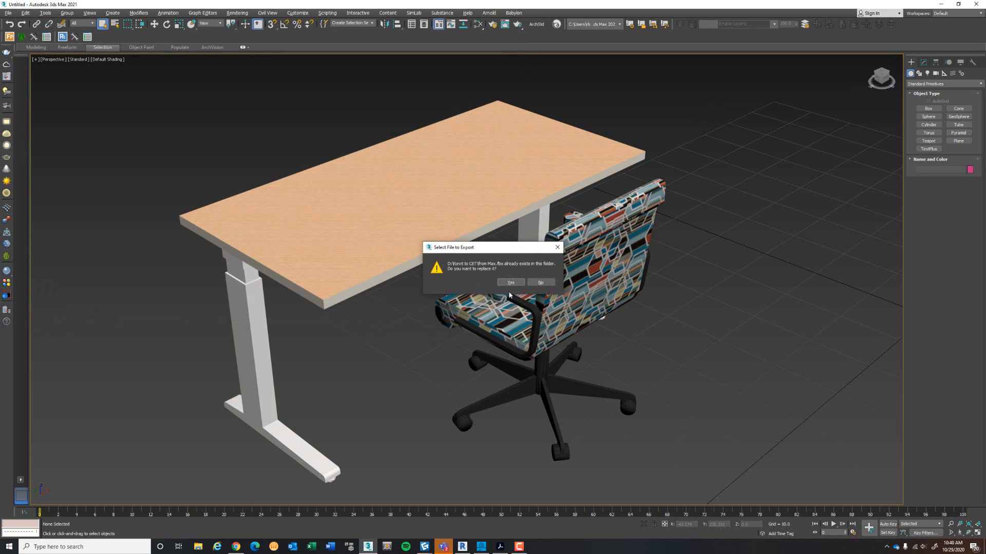
click(511, 283)
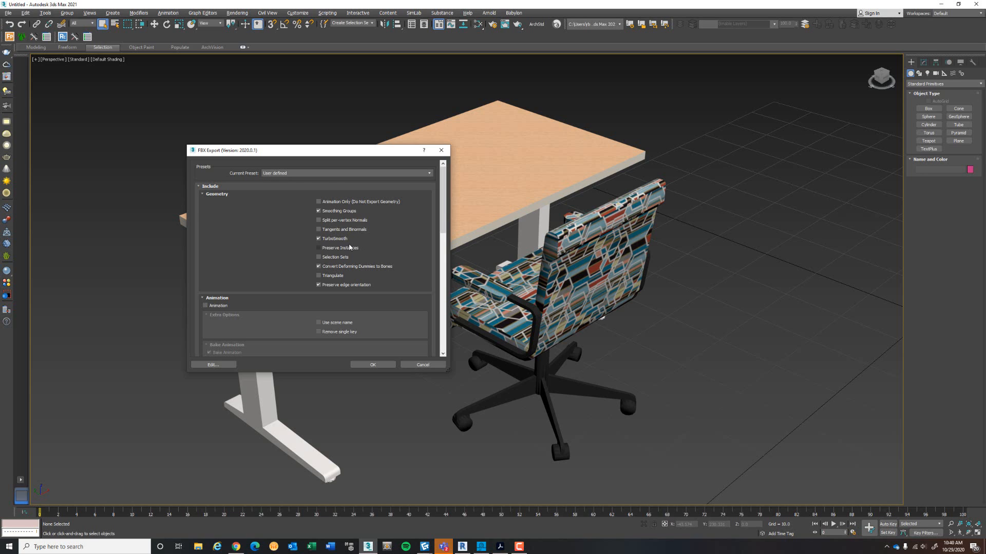
- Review the FBX export options from geometry down to units, axis and file format, and complete the export
drag(442, 226, 456, 284)
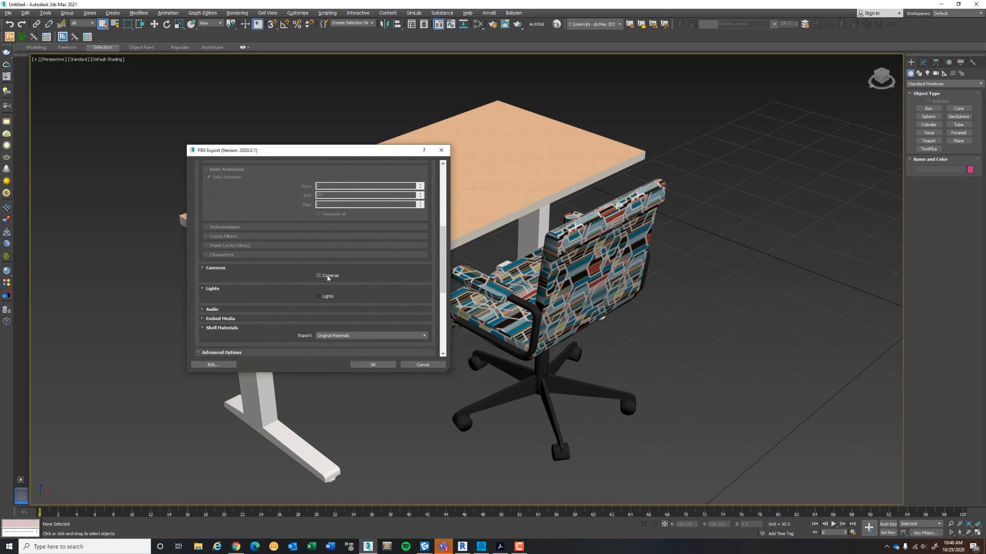
drag(446, 282, 442, 231)
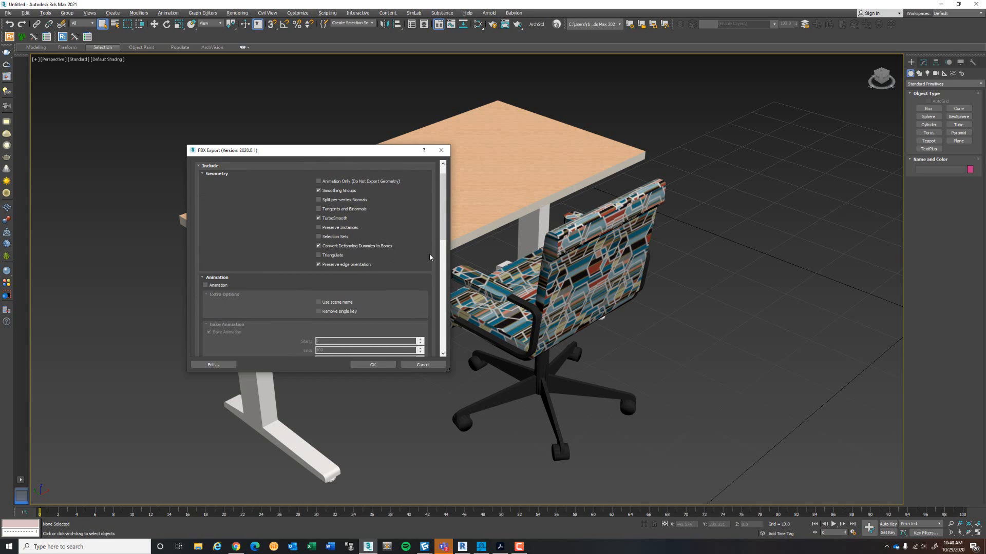
drag(443, 228, 436, 319)
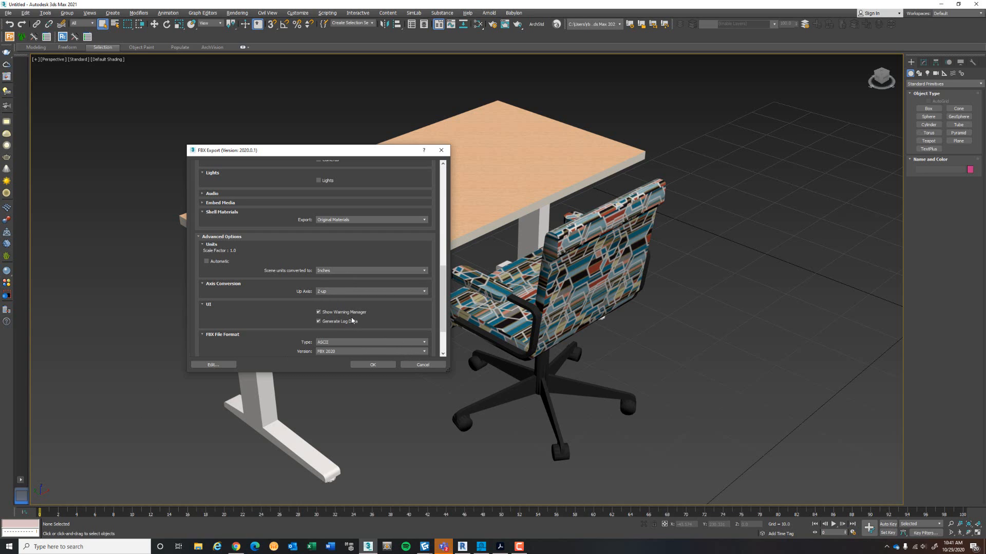
click(383, 367)
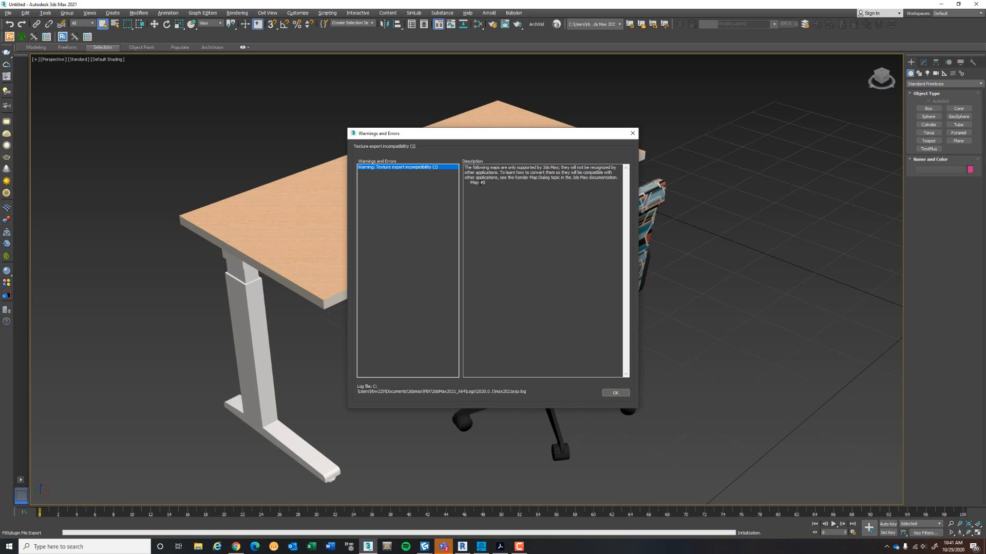
click(615, 393)
- Reopen the Slate Material Editor and place Metal - Paint Linen in the node view as an instance
click(478, 25)
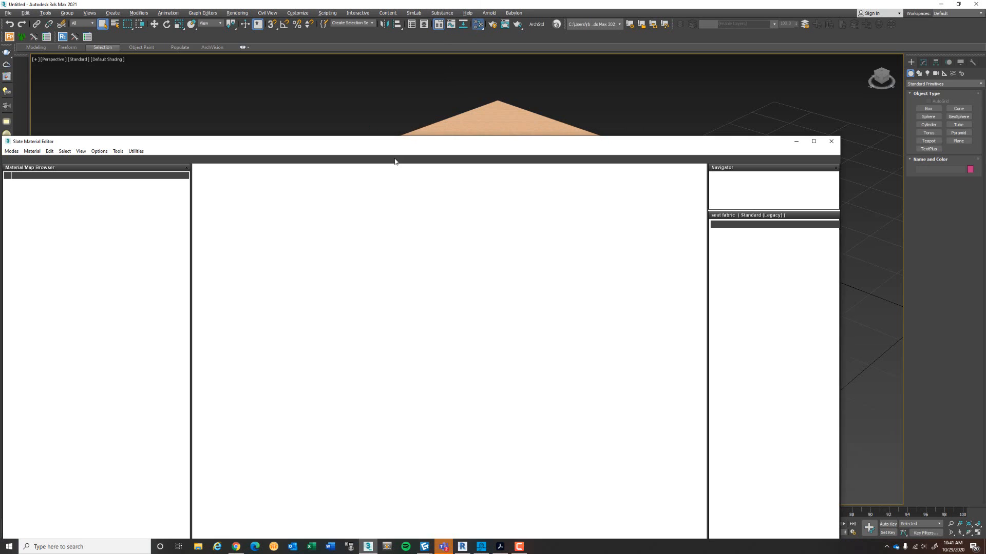
mouse_move(344, 145)
mouse_down()
mouse_move(491, 82)
mouse_move(474, 57)
mouse_up()
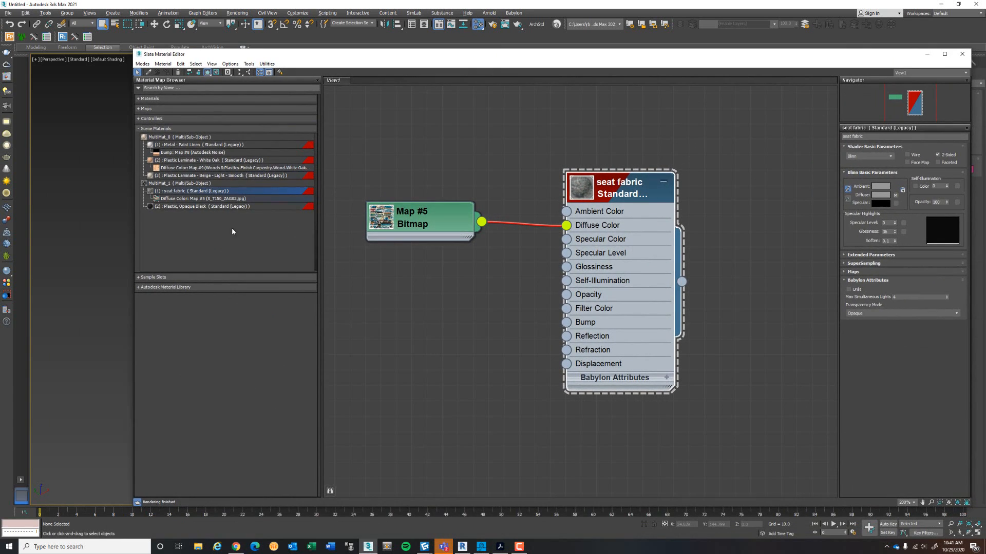
click(200, 153)
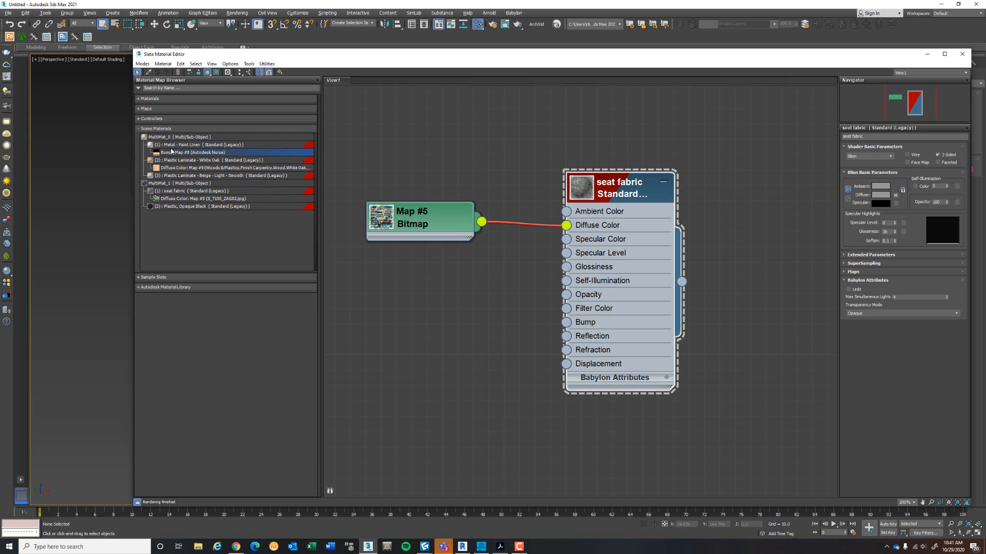
mouse_move(171, 146)
mouse_down()
mouse_move(481, 338)
mouse_move(477, 385)
mouse_up()
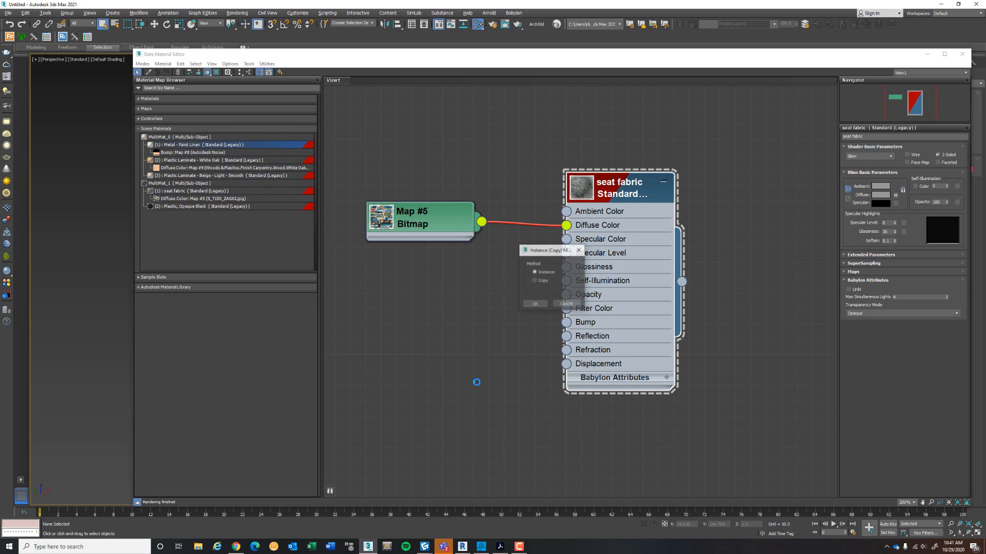
click(535, 304)
middle_drag(610, 67, 603, 77)
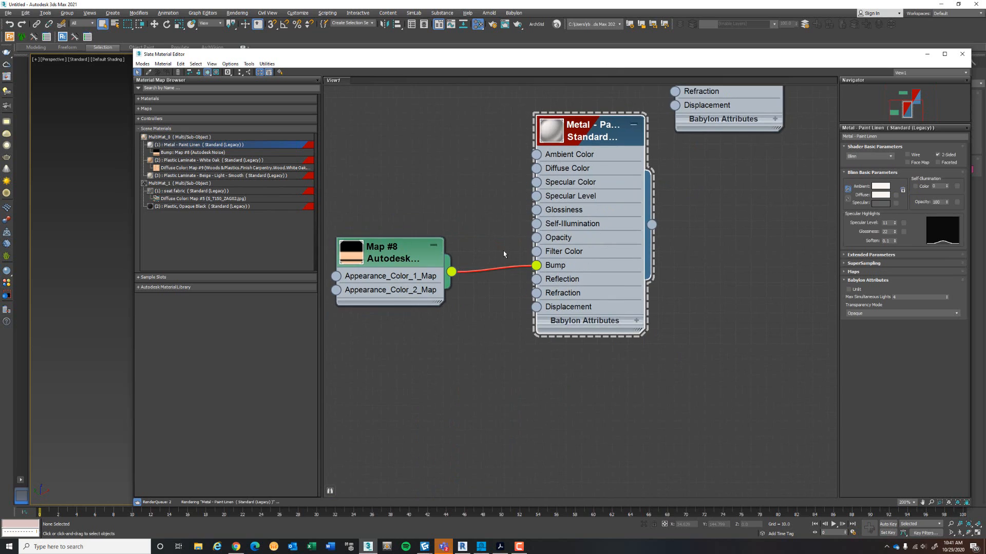
middle_drag(503, 246, 535, 275)
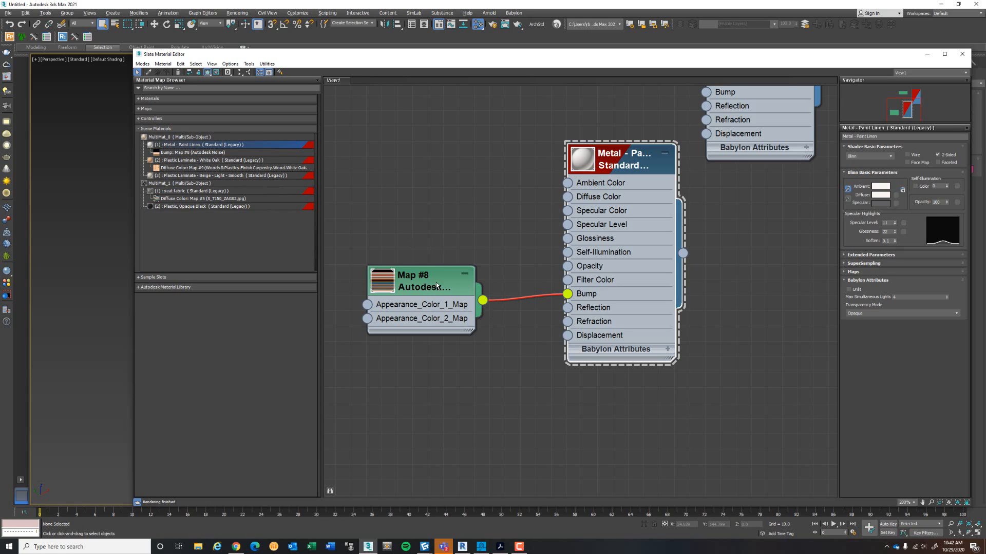
- Delete the Autodesk Noise map feeding the Bump slot of Metal - Paint Linen
drag(439, 287, 445, 274)
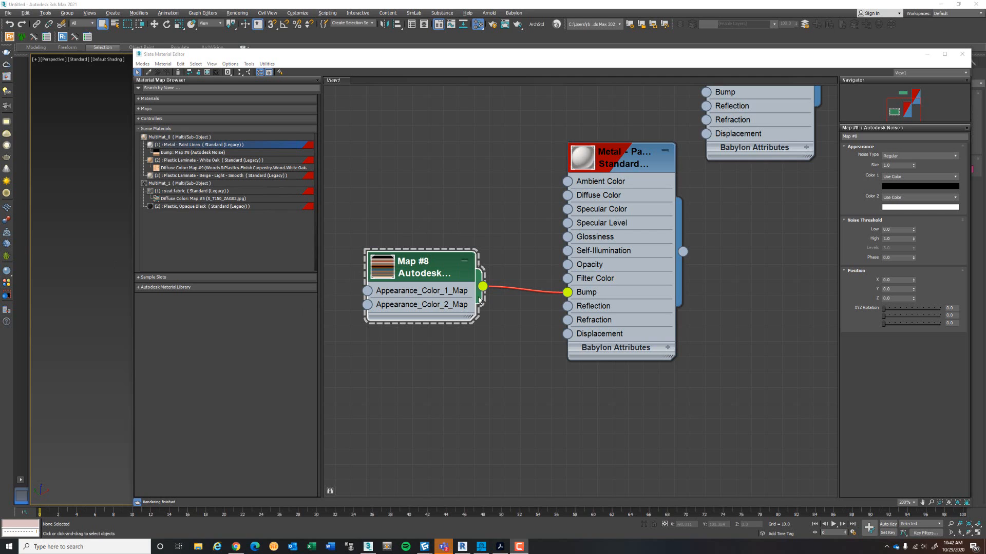
middle_drag(437, 268, 446, 263)
key(Delete)
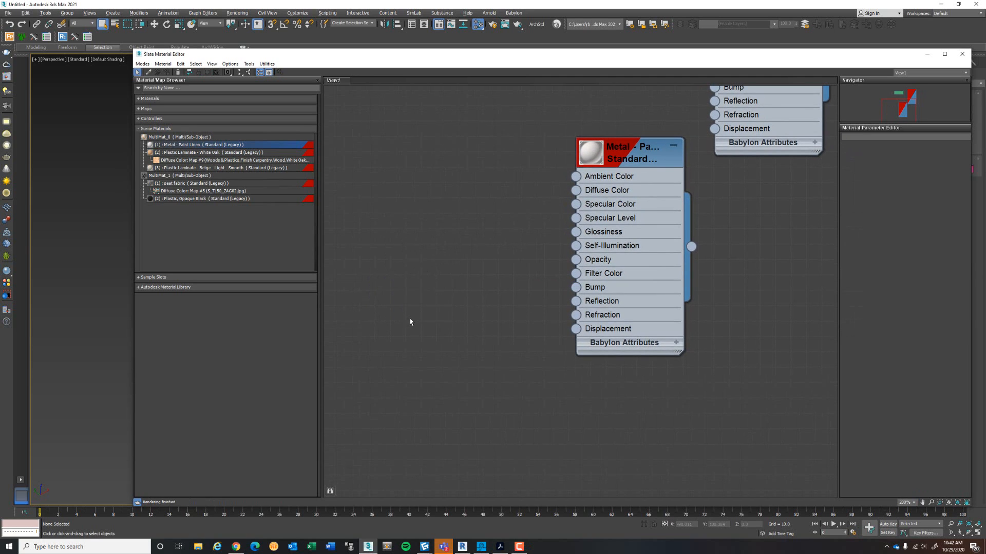
right_click(438, 263)
mouse_move(517, 278)
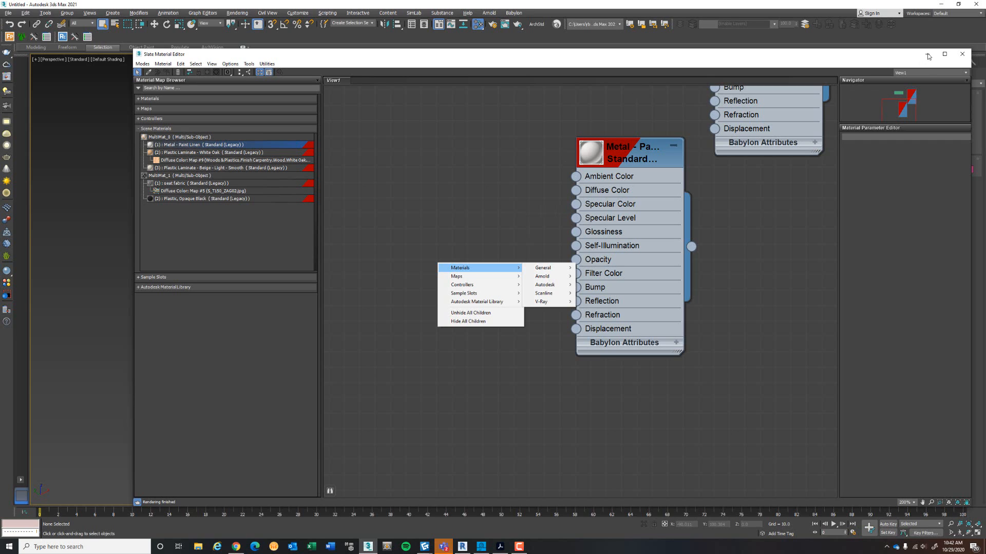
click(849, 54)
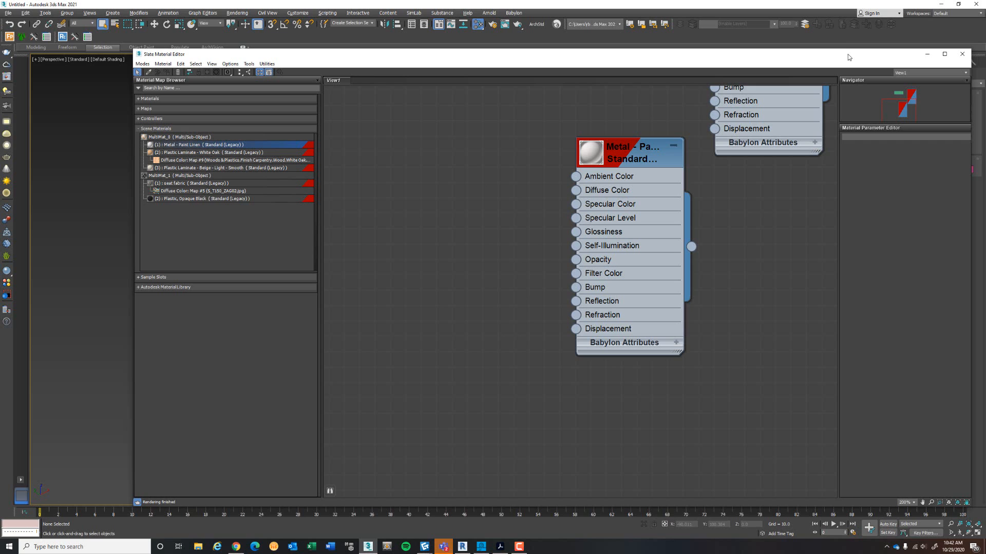
- Switch from 3ds Max to CET Designer, close the current Model Lab session and open a fresh one
click(927, 55)
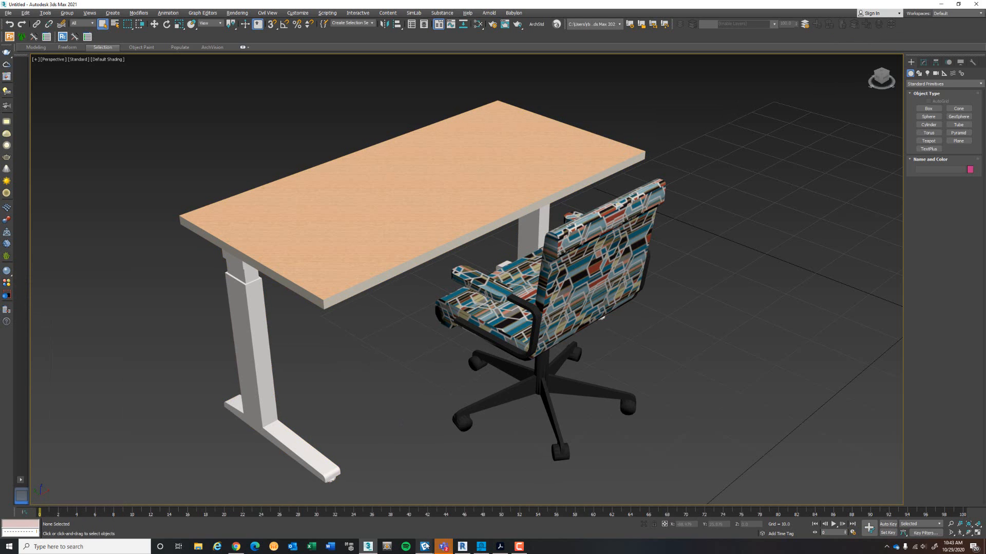
mouse_move(425, 548)
click(424, 516)
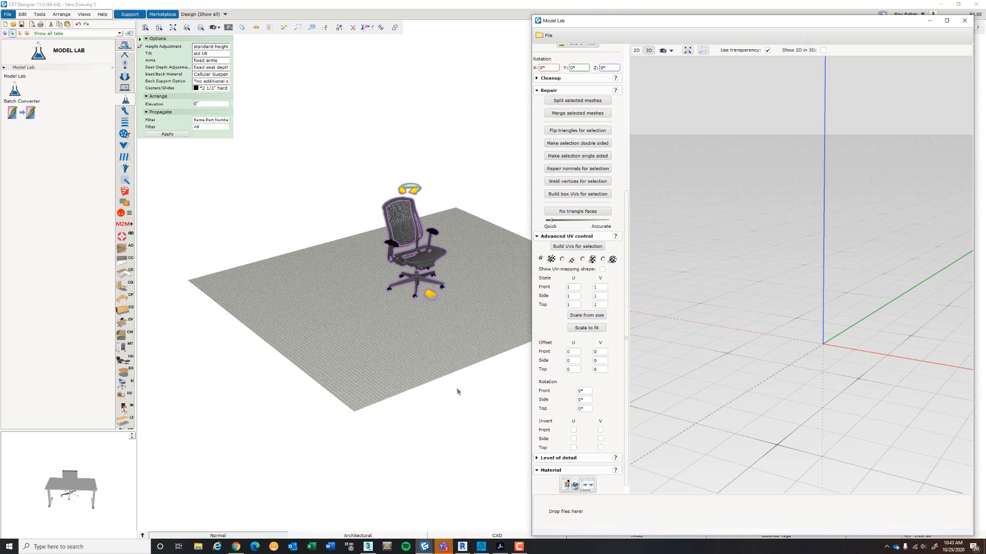
drag(646, 21, 495, 13)
click(814, 13)
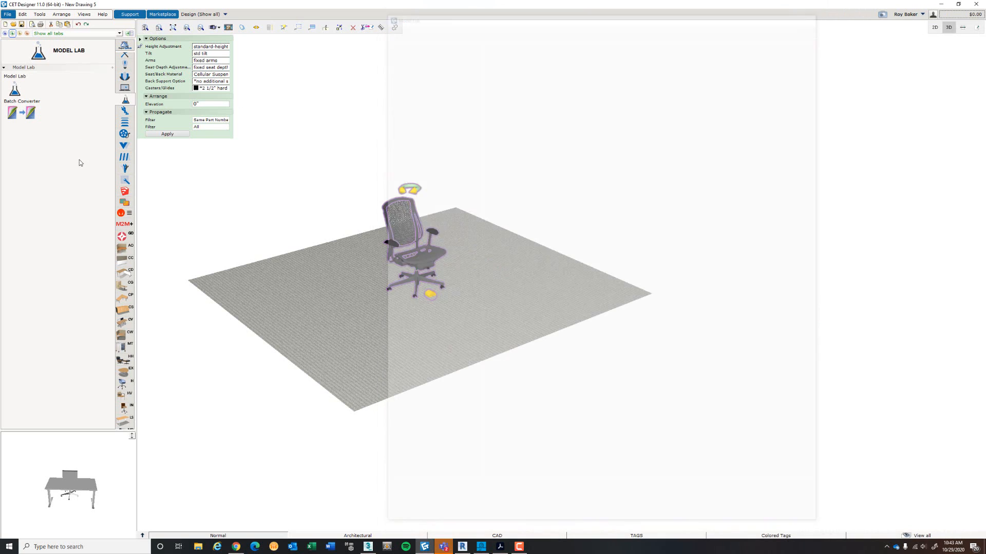
click(126, 103)
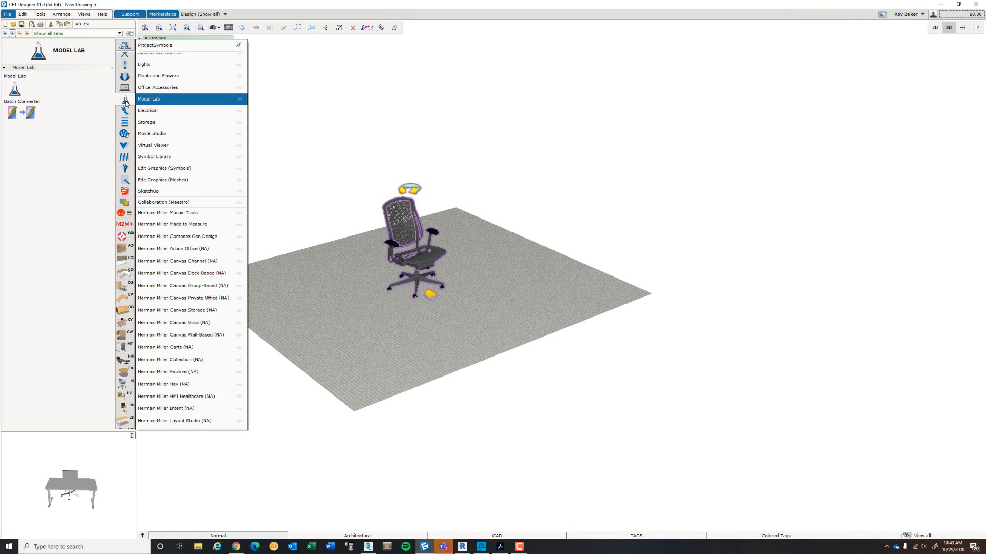
click(157, 100)
click(20, 91)
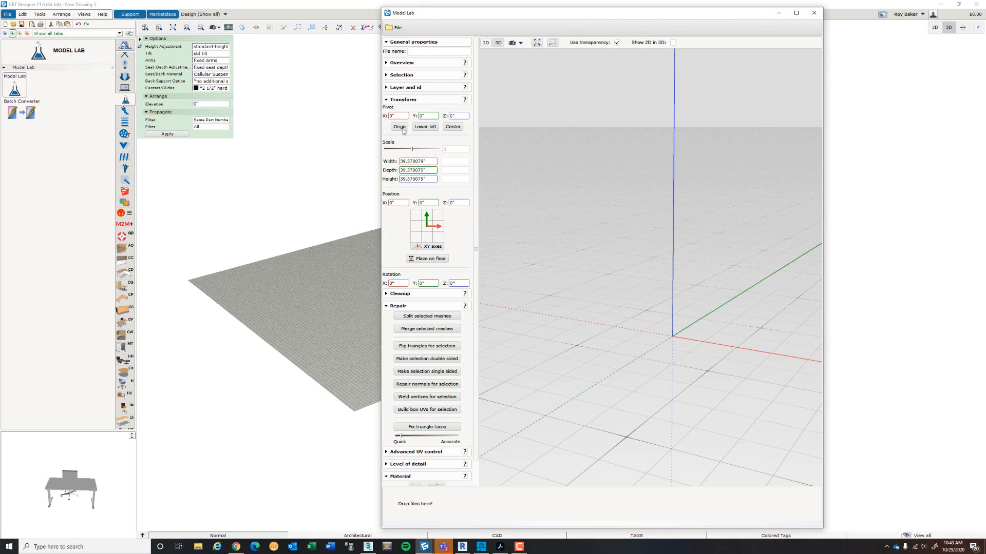
- Load from Max.fbx from the Revit to CET folder into Model Lab and check the desk and chair
drag(382, 104, 88, 104)
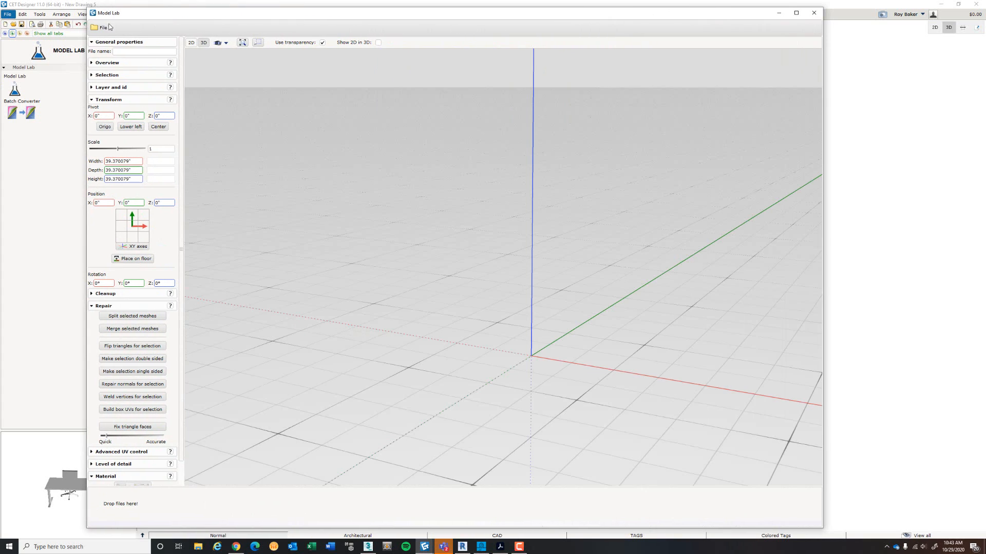
click(101, 27)
click(109, 41)
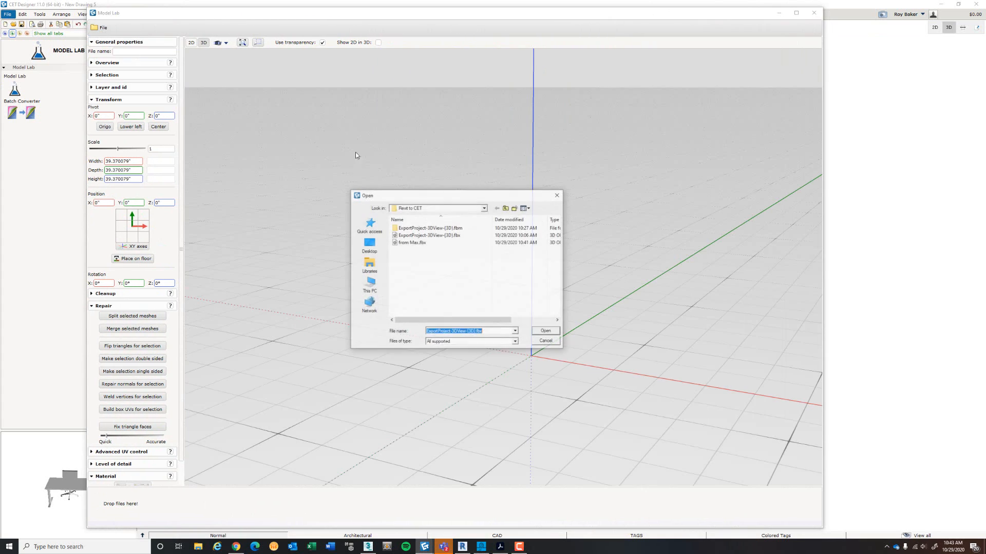
click(421, 242)
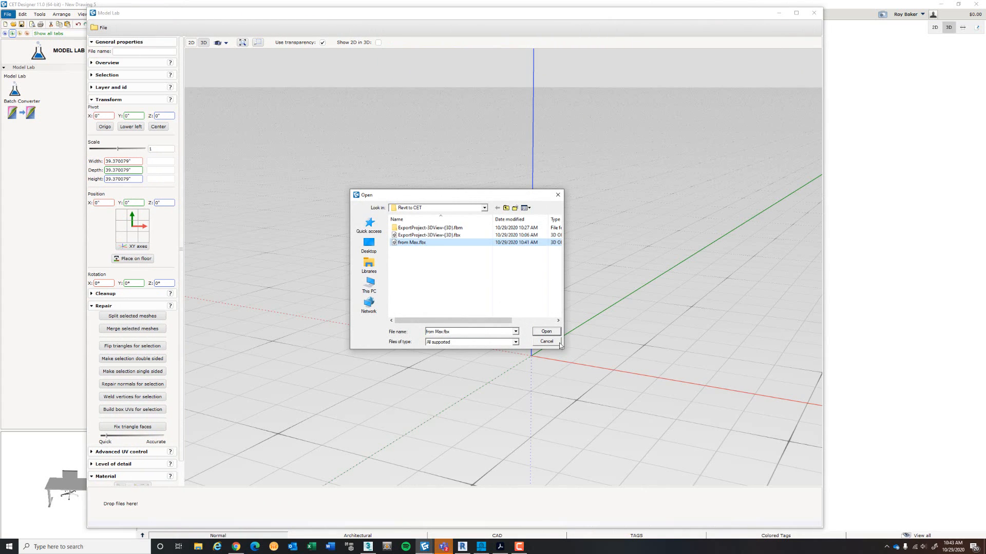
click(545, 332)
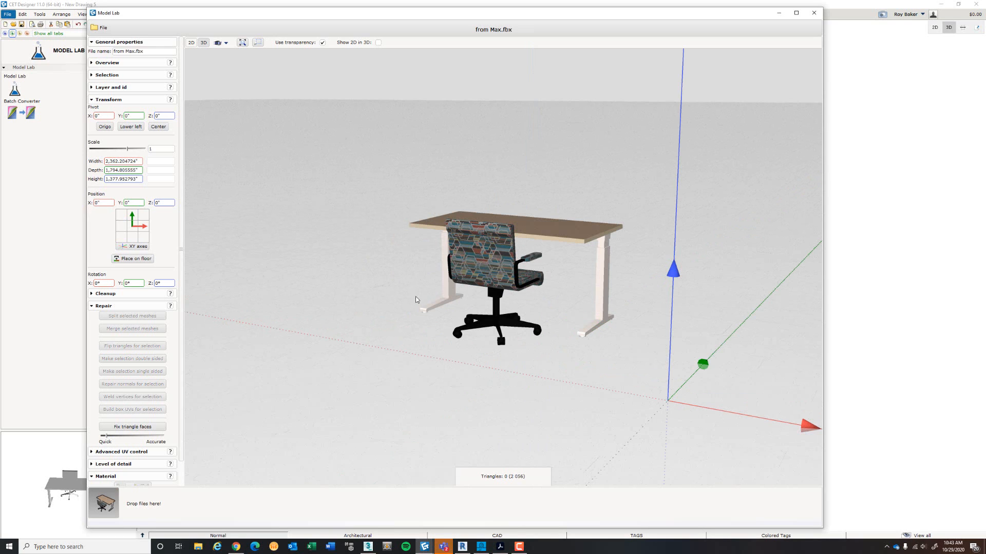
scroll(508, 222, up, 3)
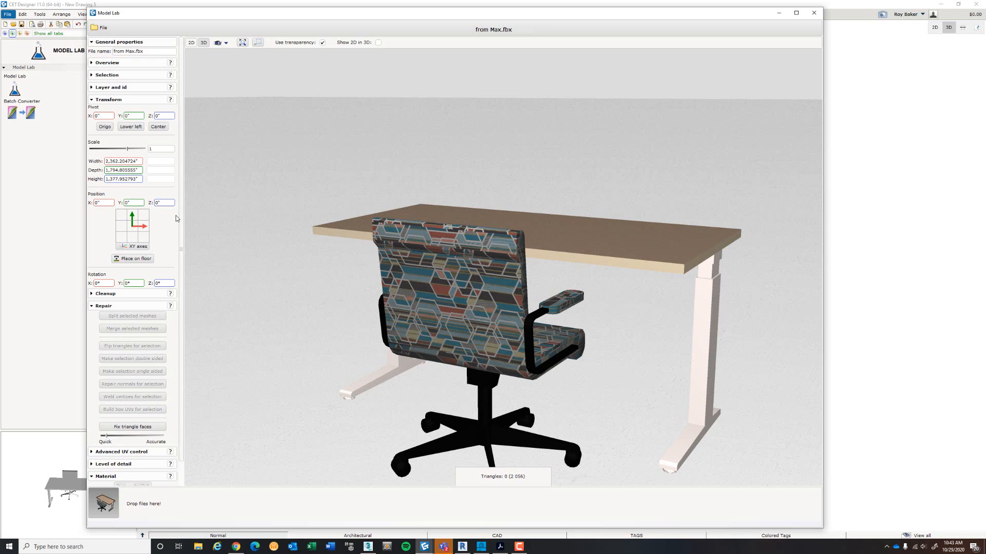
scroll(174, 221, down, 1)
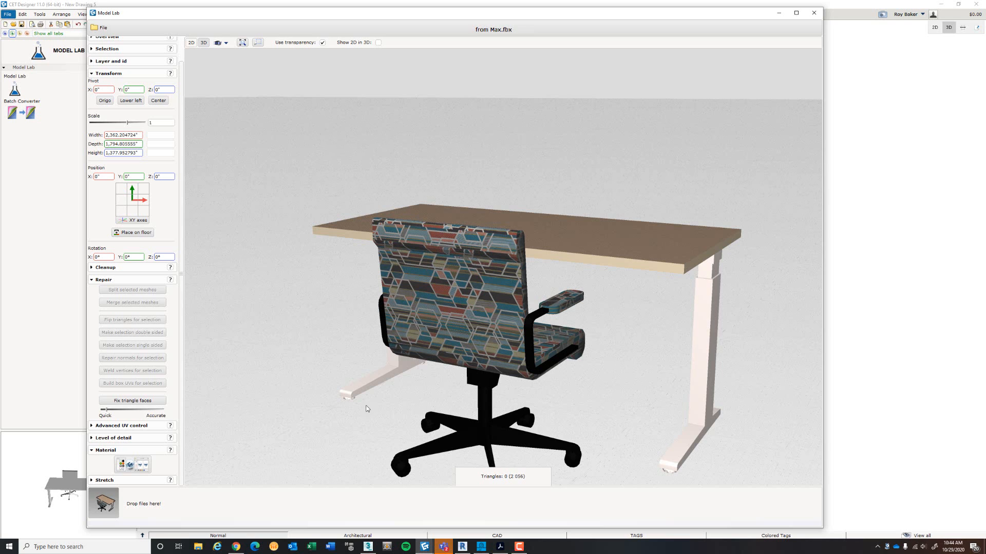
- Set the imported model's scale to 0.0254 to convert it to real-world size
drag(275, 16, 406, 7)
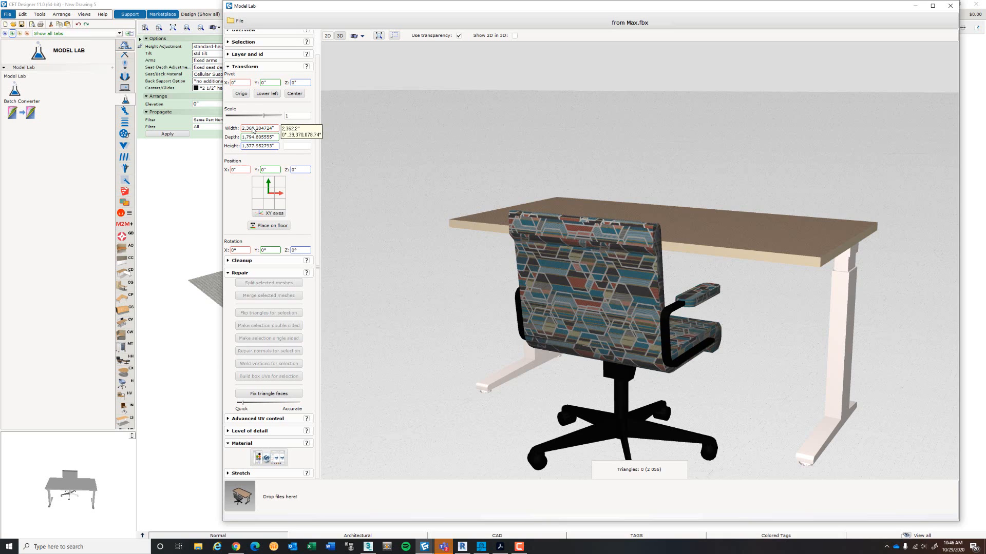
click(300, 114)
text(.0254)
key(Return)
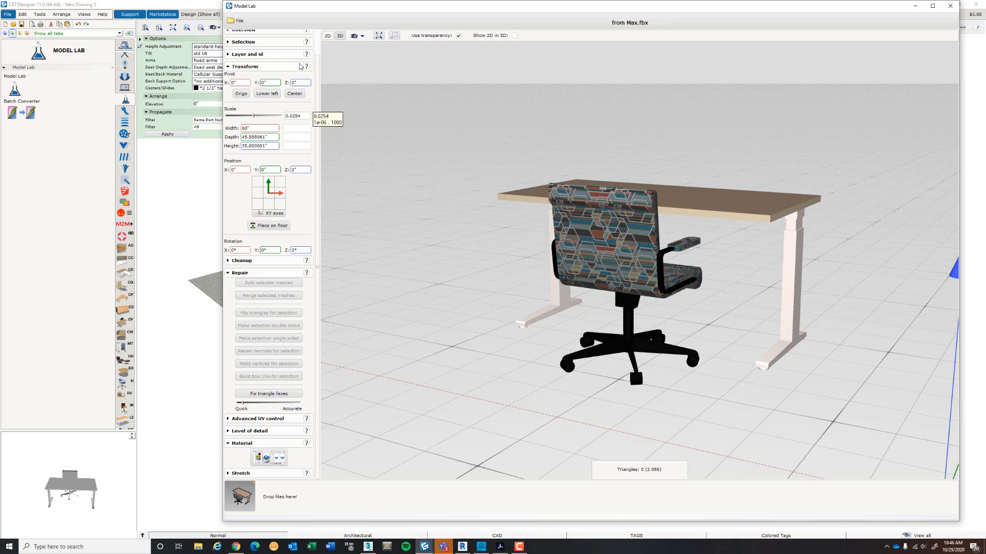
- Place the scaled desk and chair model on the floor in front of the existing task chair, and close Model Lab
drag(313, 12, 646, 30)
drag(573, 518, 461, 336)
key(Escape)
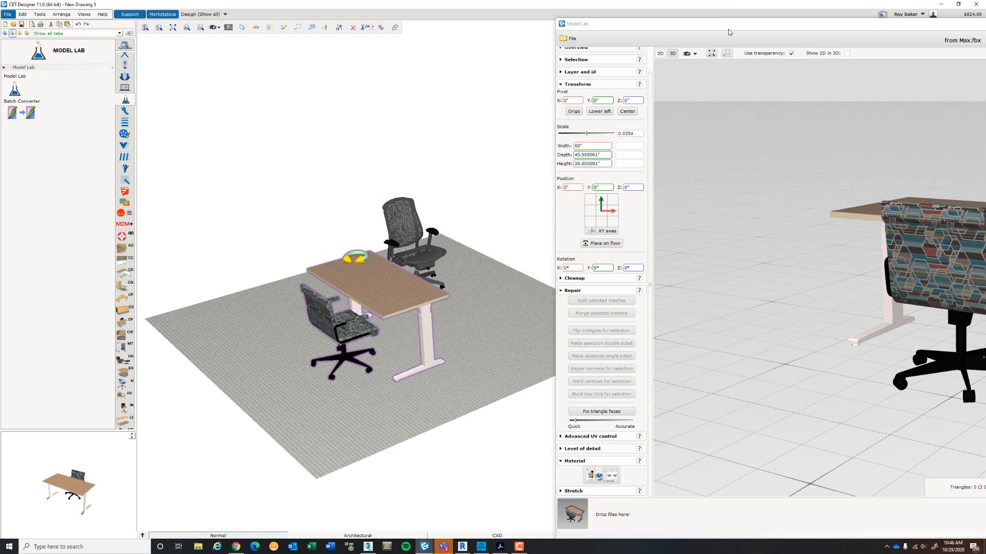
drag(728, 29, 478, 32)
drag(834, 27, 697, 27)
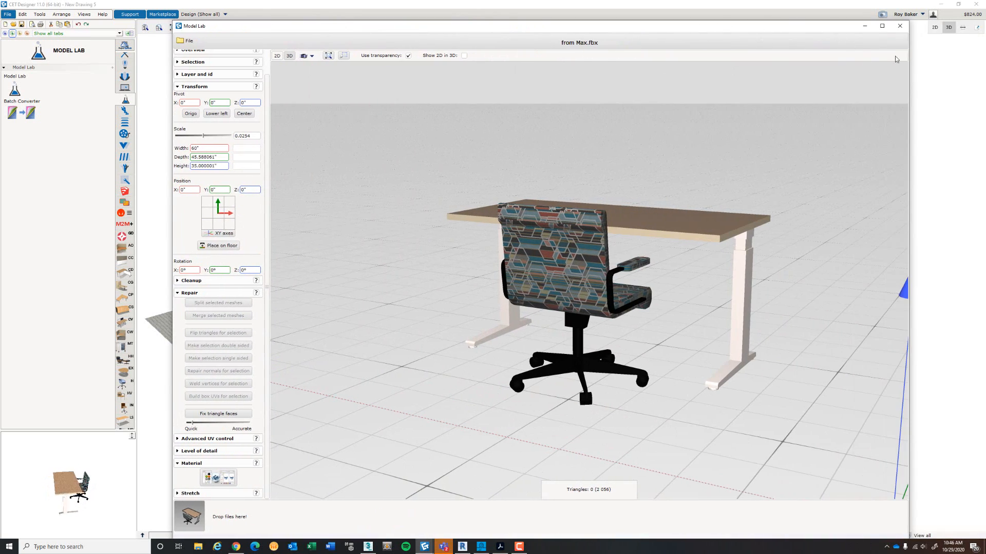
click(902, 26)
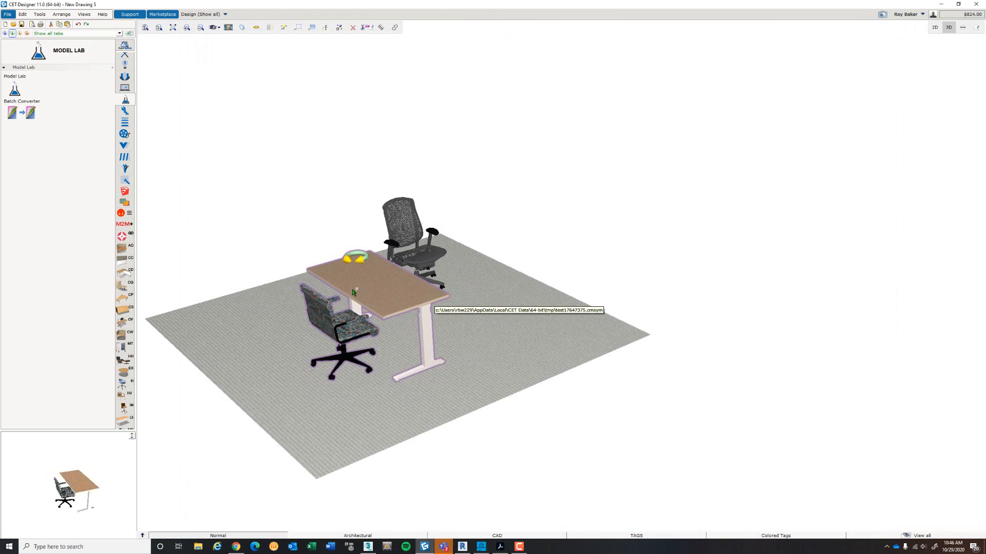
- Delete the Herman Miller work chair standing behind the imported desk
scroll(354, 292, up, 5)
mouse_move(486, 310)
middle_down()
mouse_move(514, 305)
mouse_move(484, 321)
middle_up()
mouse_move(484, 322)
right_down()
mouse_move(552, 309)
mouse_move(492, 309)
right_up()
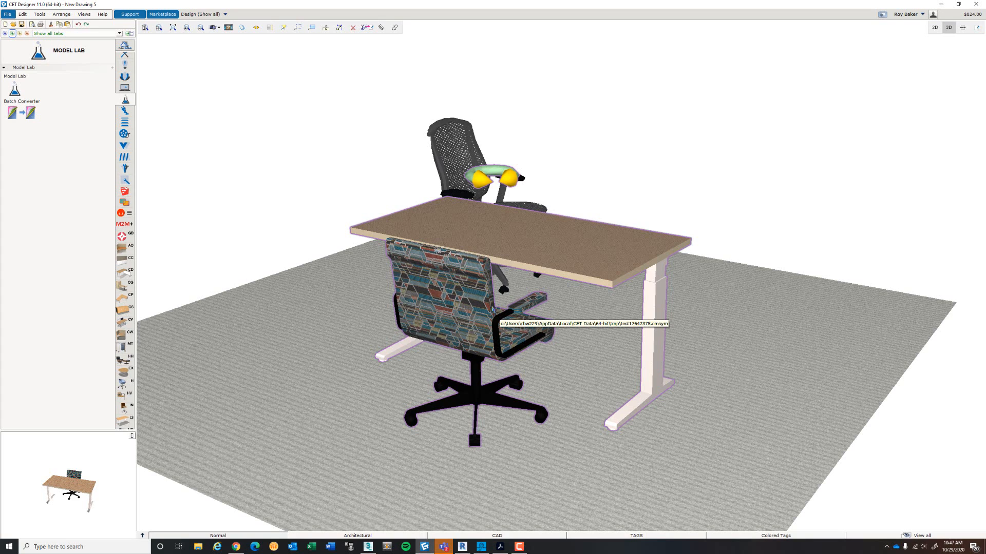
click(451, 145)
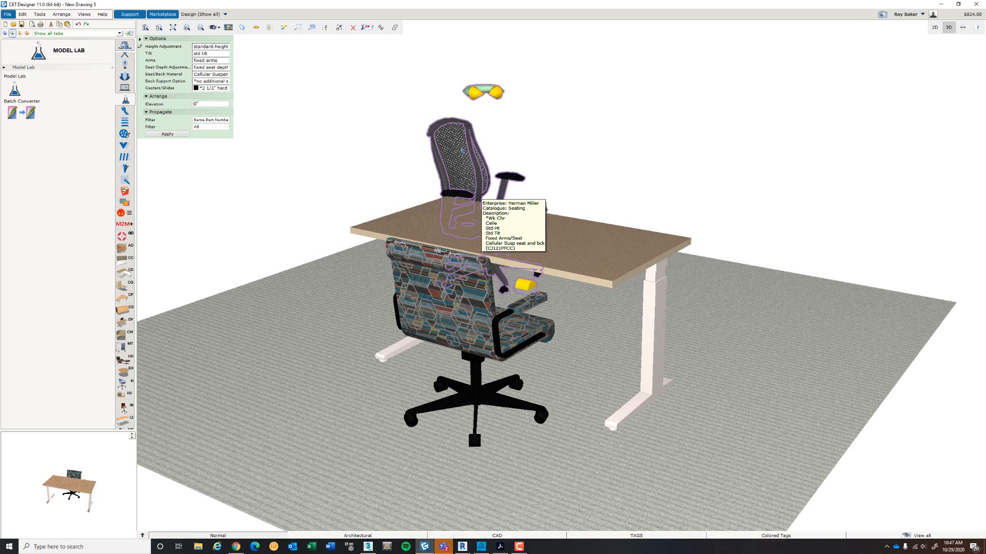
key(Delete)
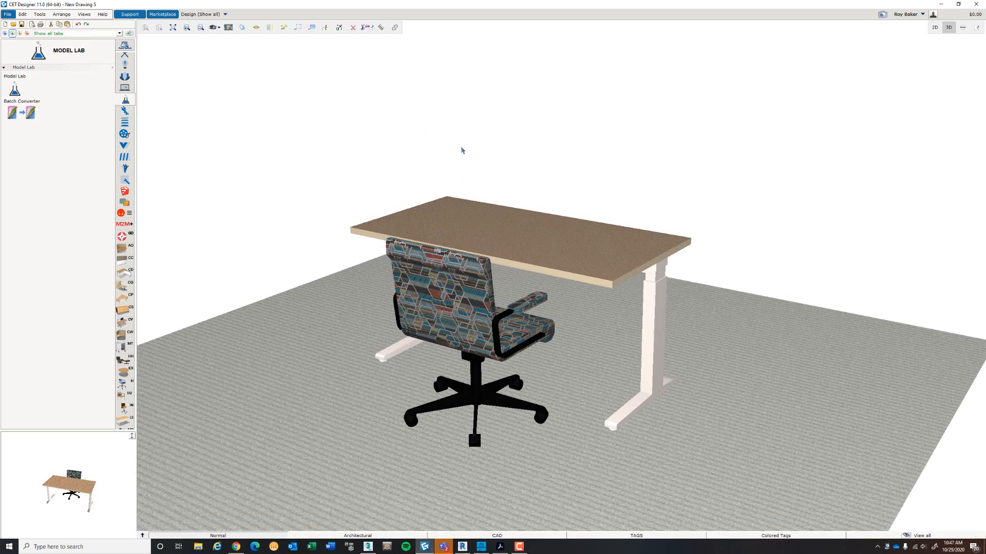
- Examine the imported desktop's wood grain, the chair fabric and the legs in the 3D view from near and far
mouse_move(461, 179)
right_down()
mouse_move(498, 157)
mouse_move(480, 180)
right_up()
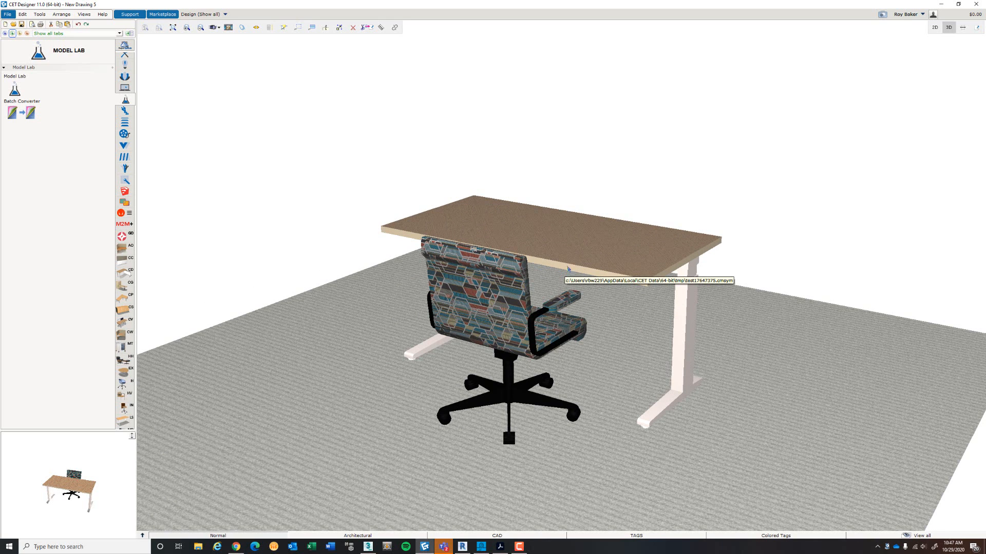
scroll(574, 258, up, 5)
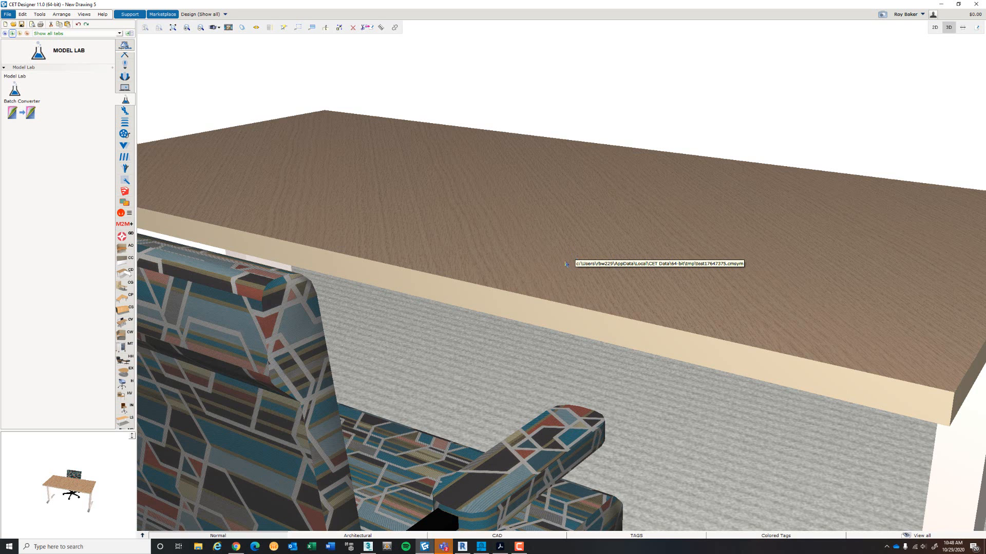
scroll(564, 264, down, 5)
scroll(574, 288, down, 1)
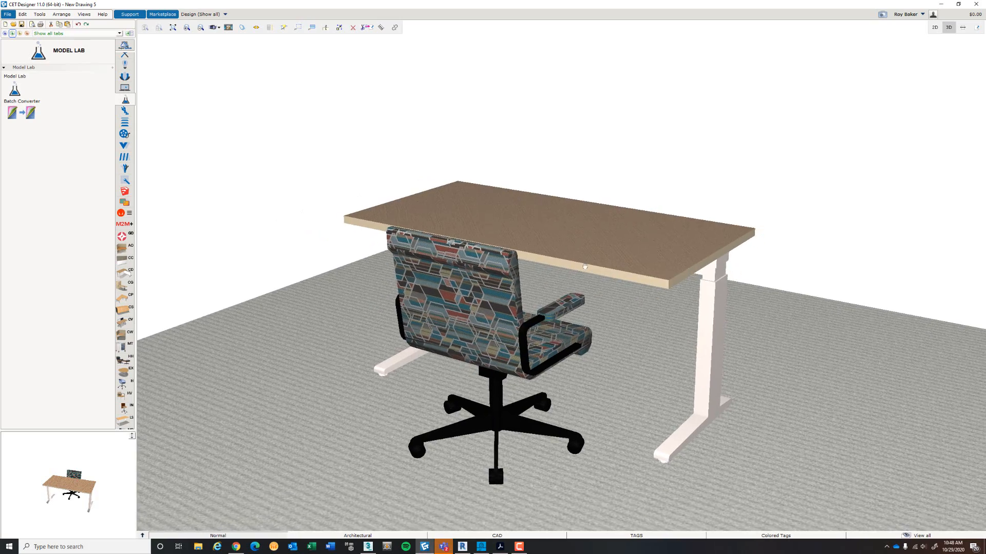
scroll(585, 254, up, 5)
scroll(507, 153, down, 3)
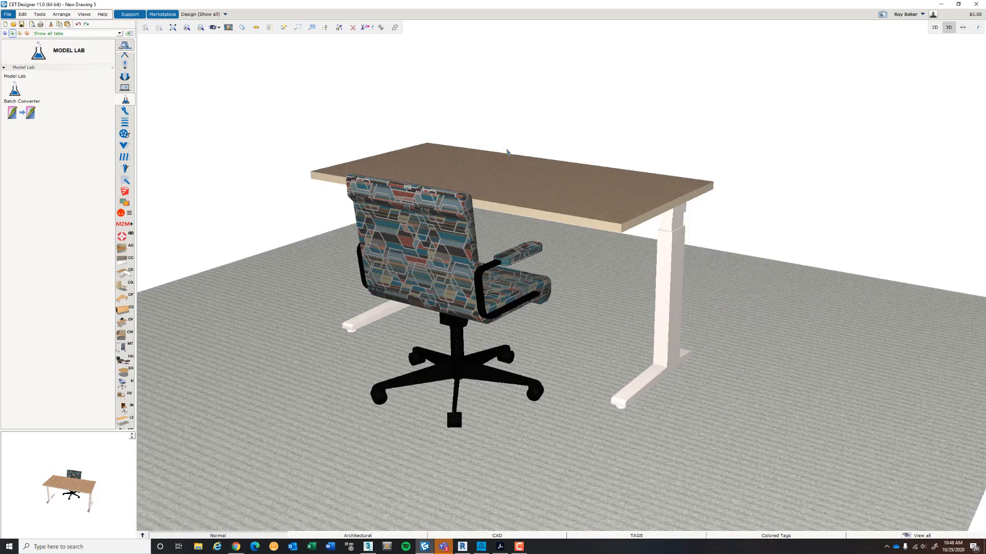
scroll(585, 157, up, 5)
click(585, 156)
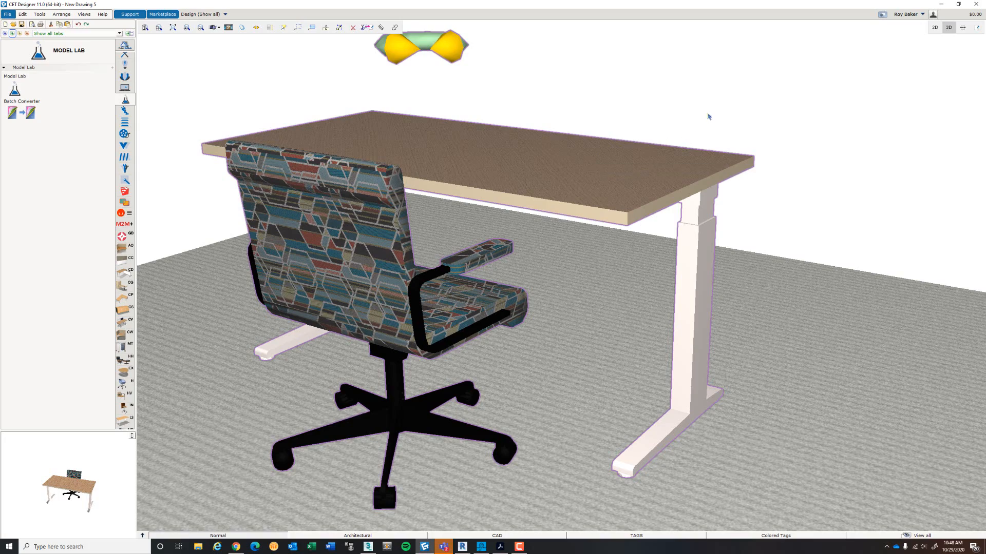
middle_drag(707, 115, 661, 121)
click(663, 118)
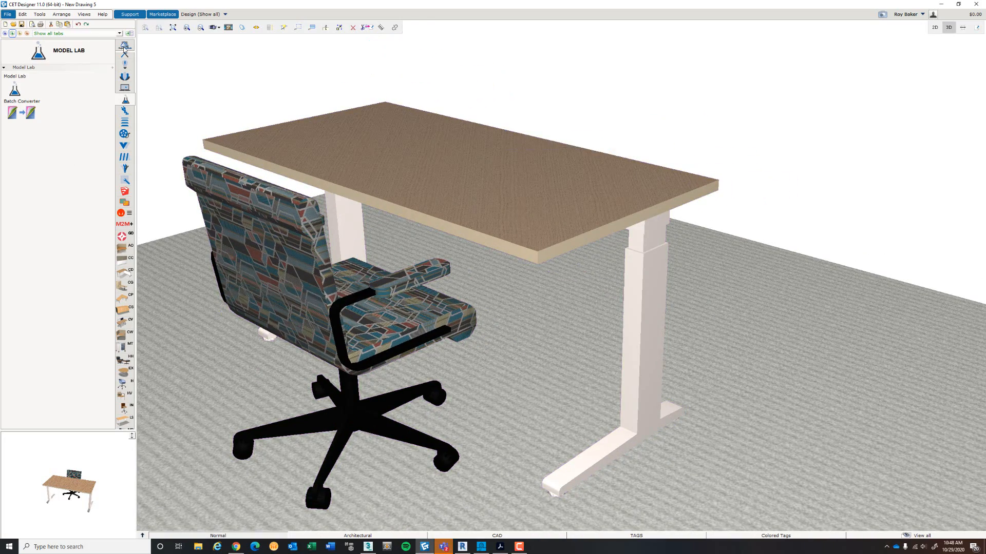
- Open the Material Explorer and browse the Wood category down to the numbered wood materials
click(41, 16)
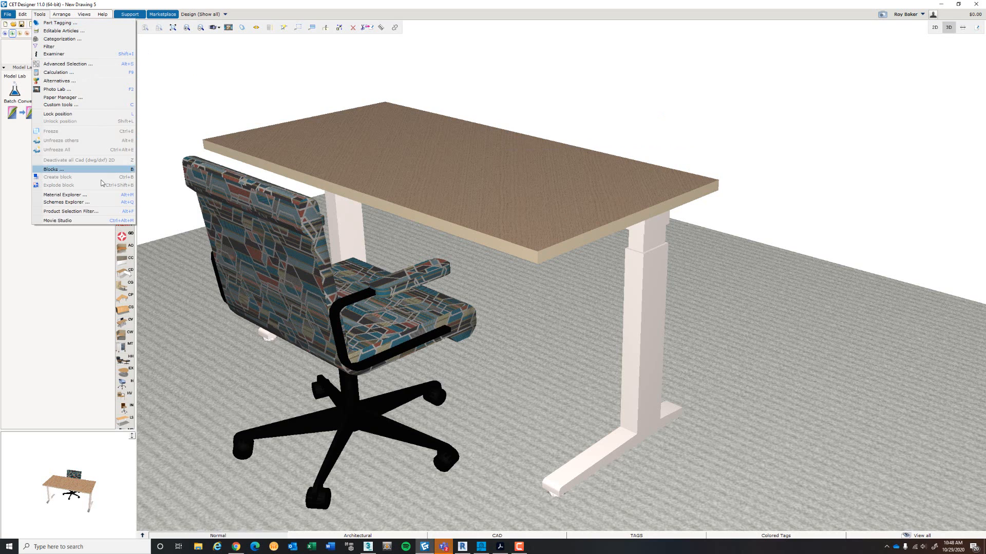
click(93, 199)
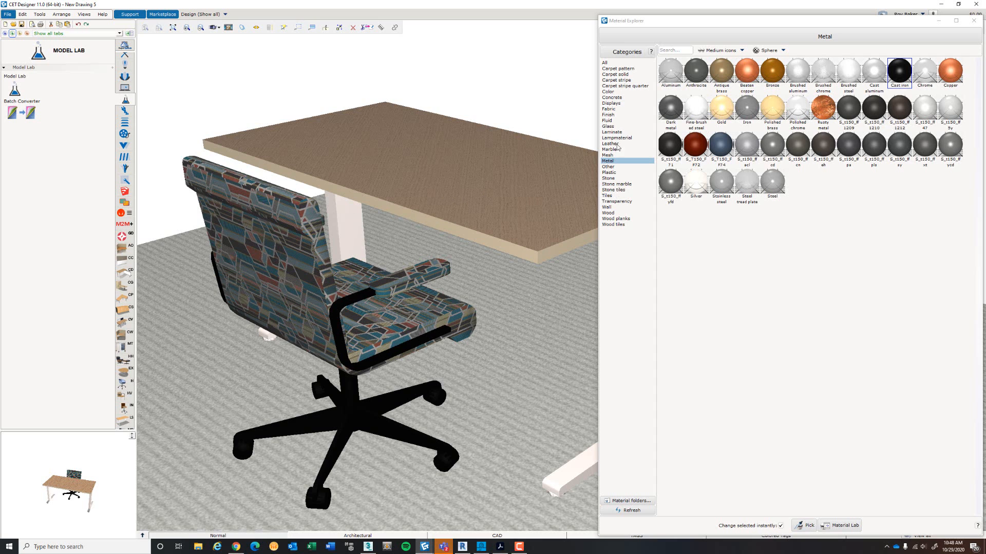
click(616, 212)
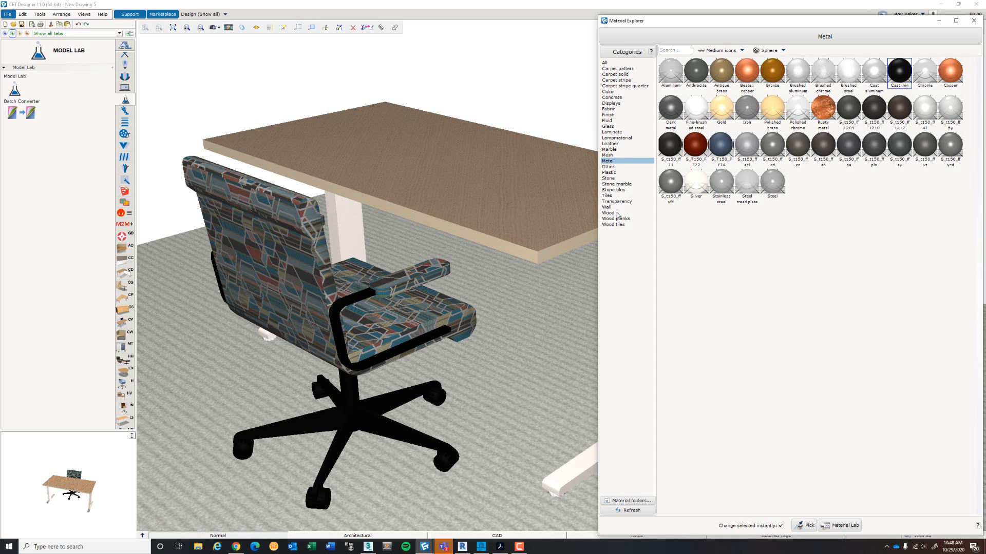
scroll(862, 267, down, 3)
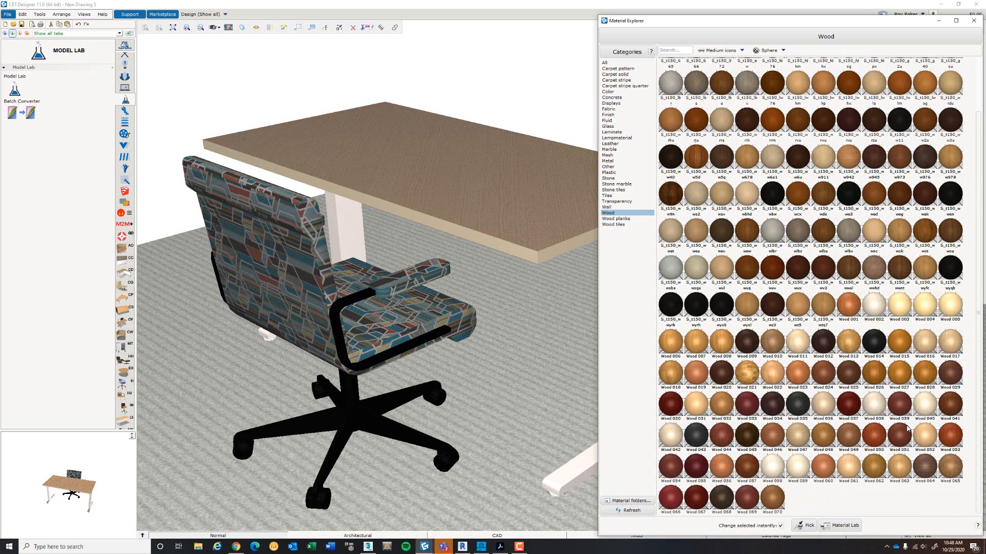
- Try Wood 037 on the whole desk and chair model and undo it
click(849, 405)
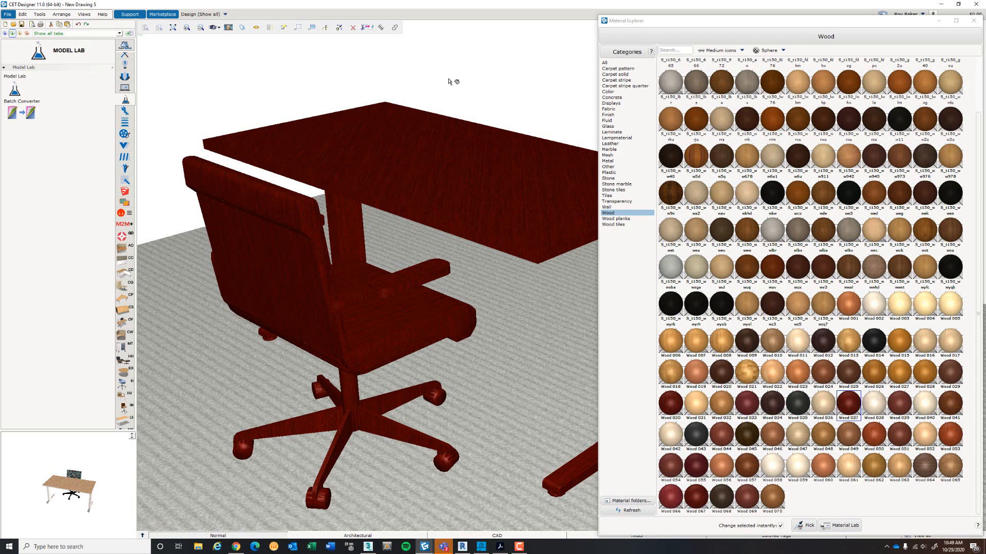
key(ctrl+z)
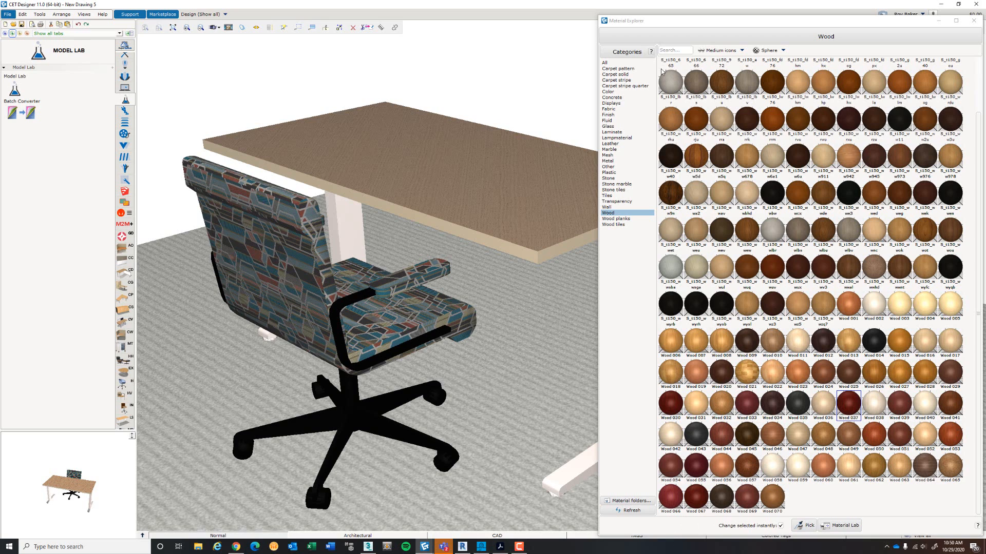
- Inspect the desktop's Plastic Laminate - White Oak in Material Lab, close it, and apply Wood 037 to the desktop surface only
click(805, 527)
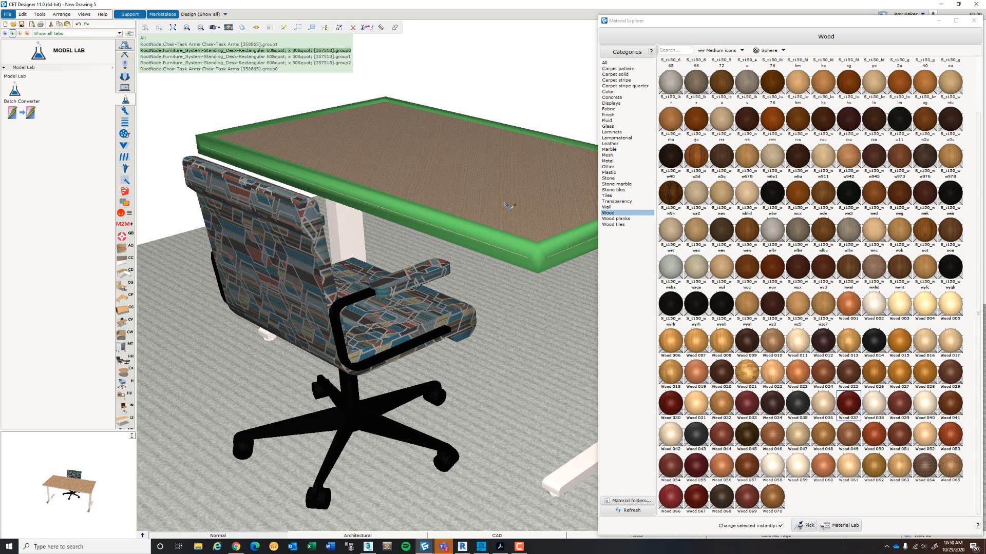
click(482, 163)
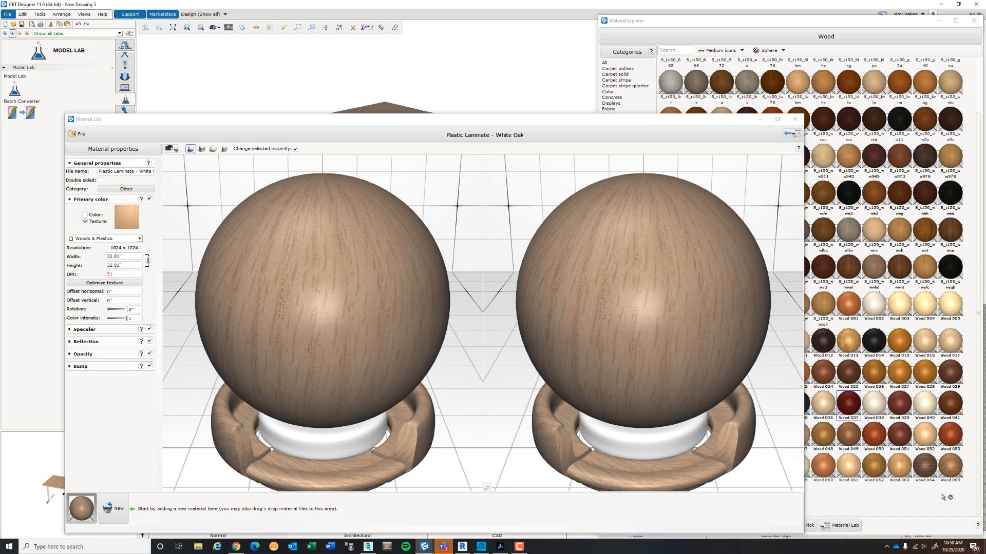
click(795, 120)
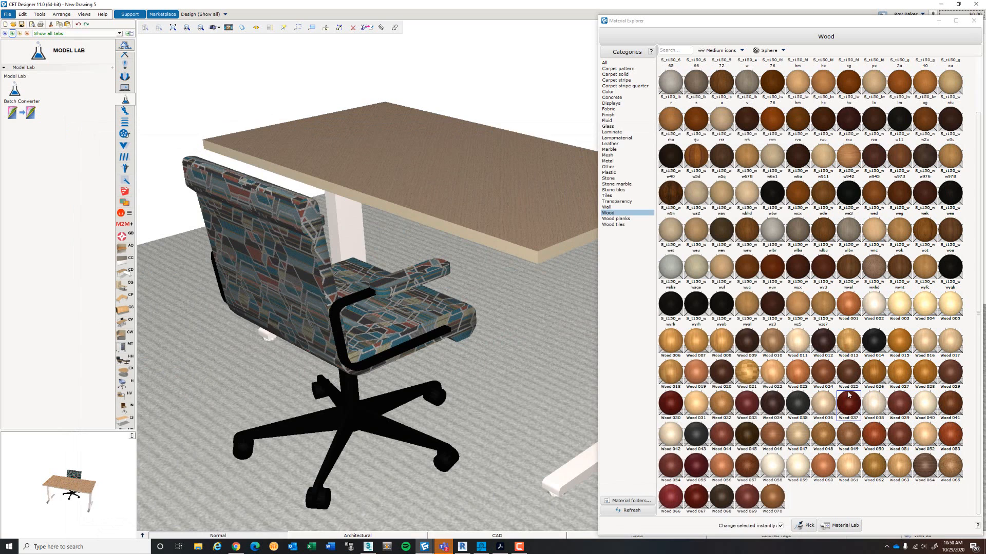
click(847, 407)
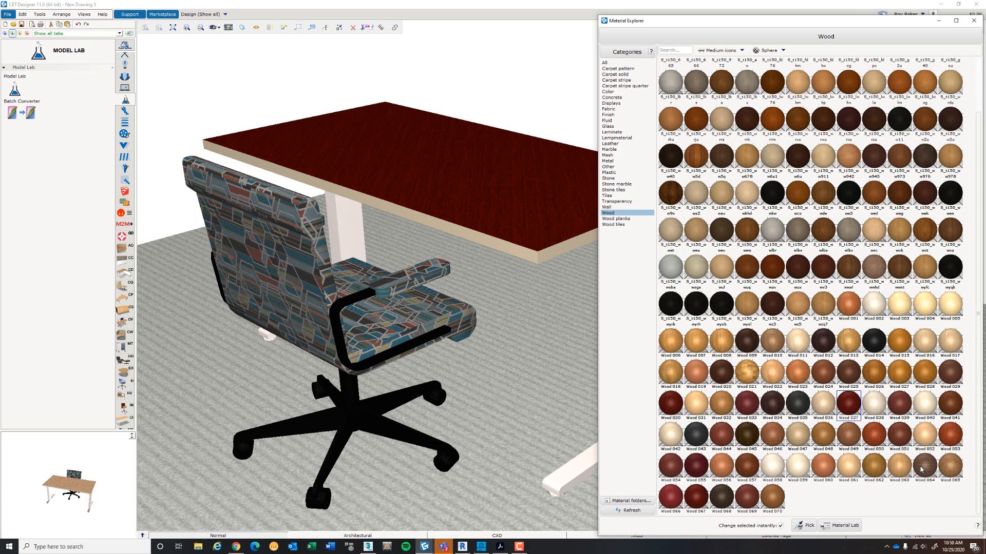
- Inspect the desktop edge's beige plastic laminate in Material Lab, close it, and apply Wood 064 to the edge band
click(805, 526)
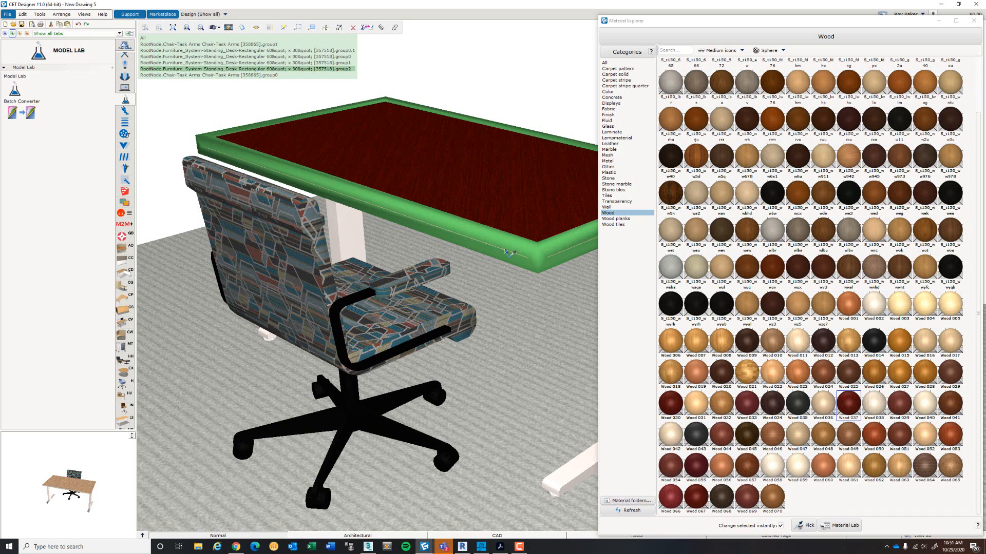
click(508, 253)
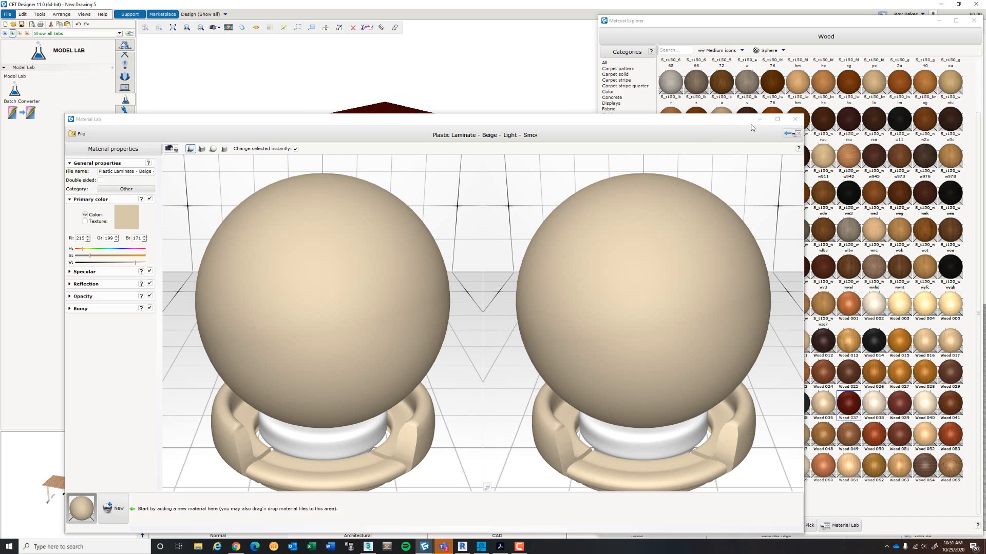
click(795, 120)
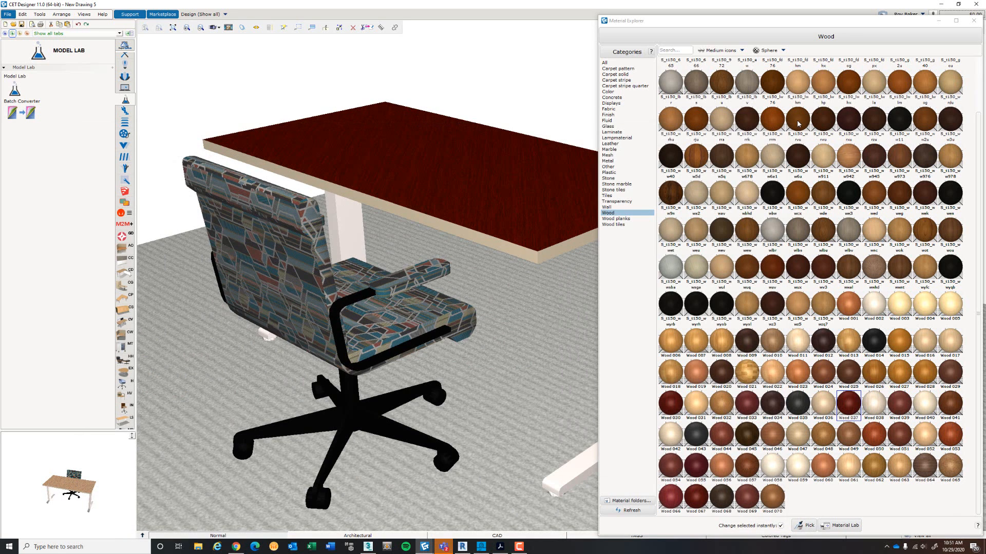
click(925, 468)
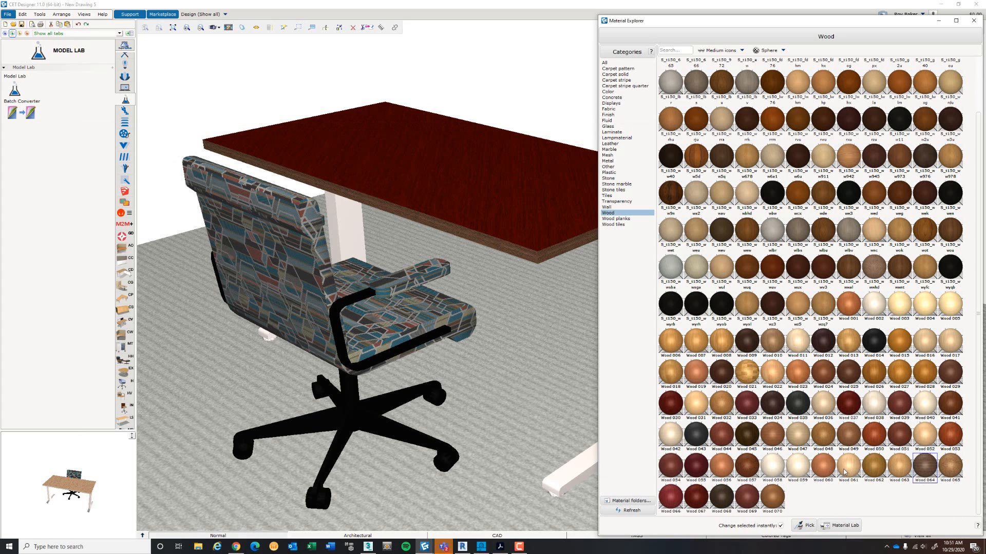
- Inspect the desk legs' Metal - Paint Linen in Material Lab, try metal 1212 on the legs, and settle on metal 1210 from the Metal category
middle_drag(515, 380, 432, 345)
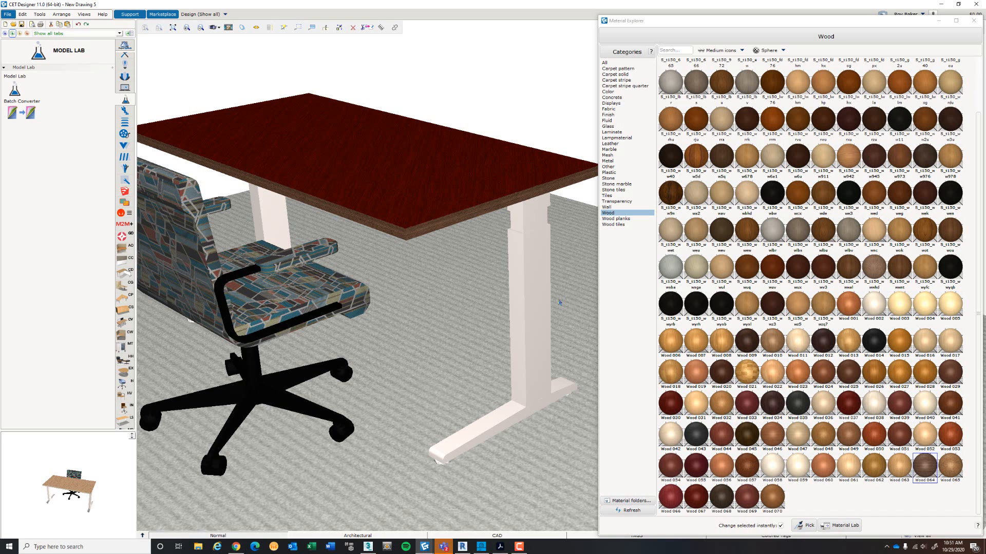
click(797, 528)
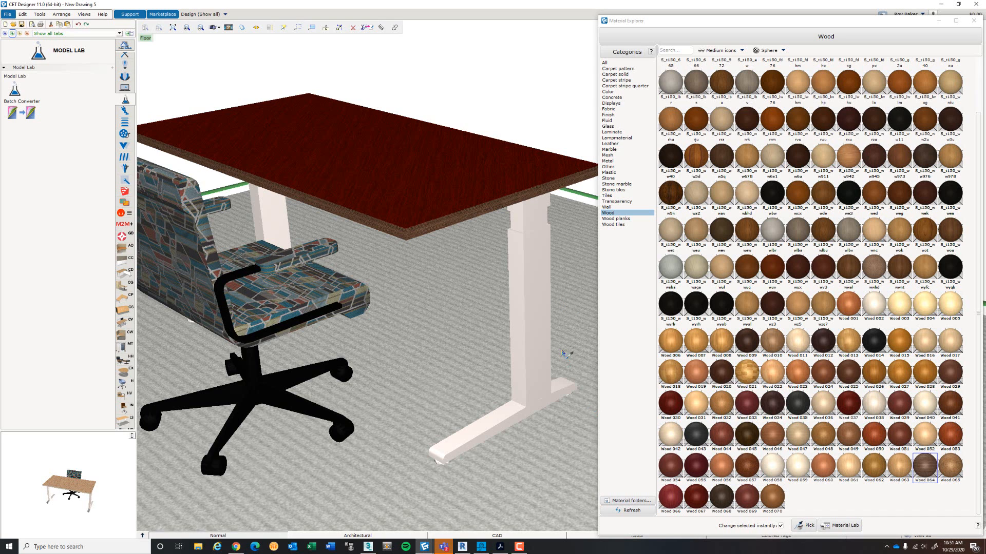
click(533, 332)
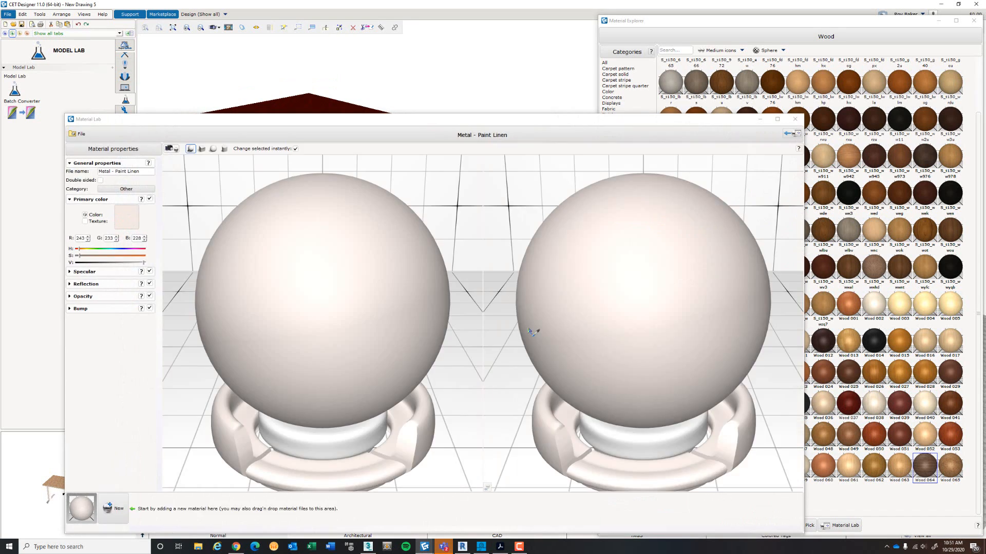
click(791, 123)
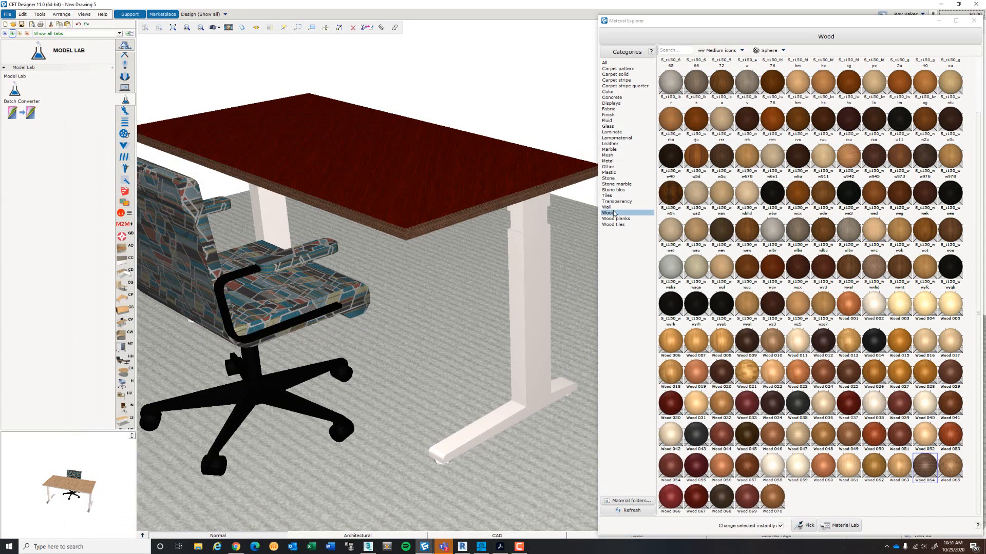
click(615, 163)
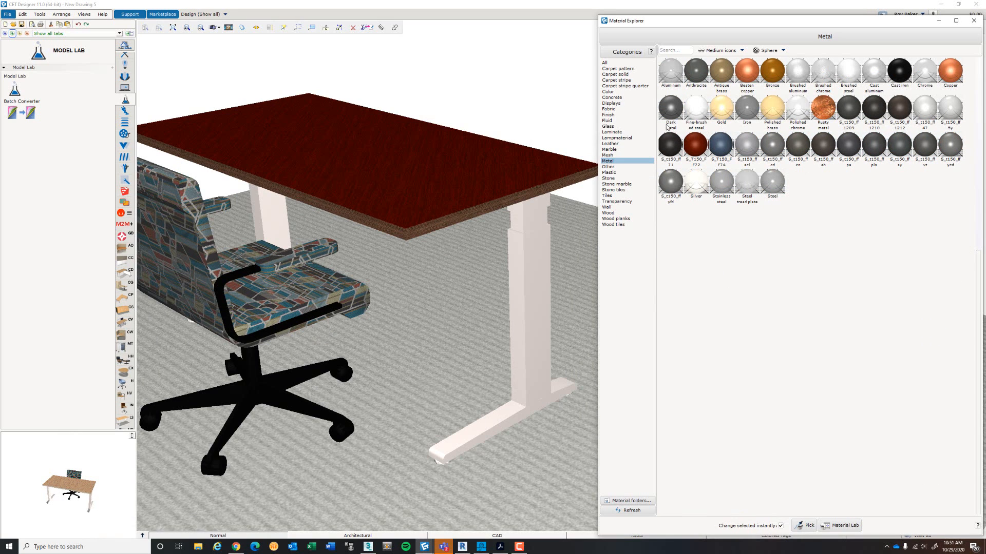
click(899, 109)
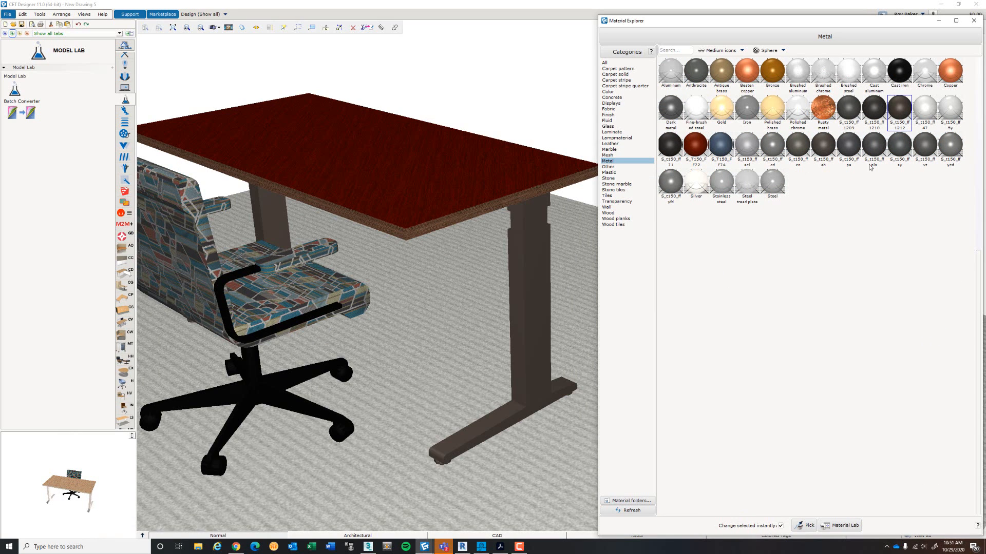
click(873, 108)
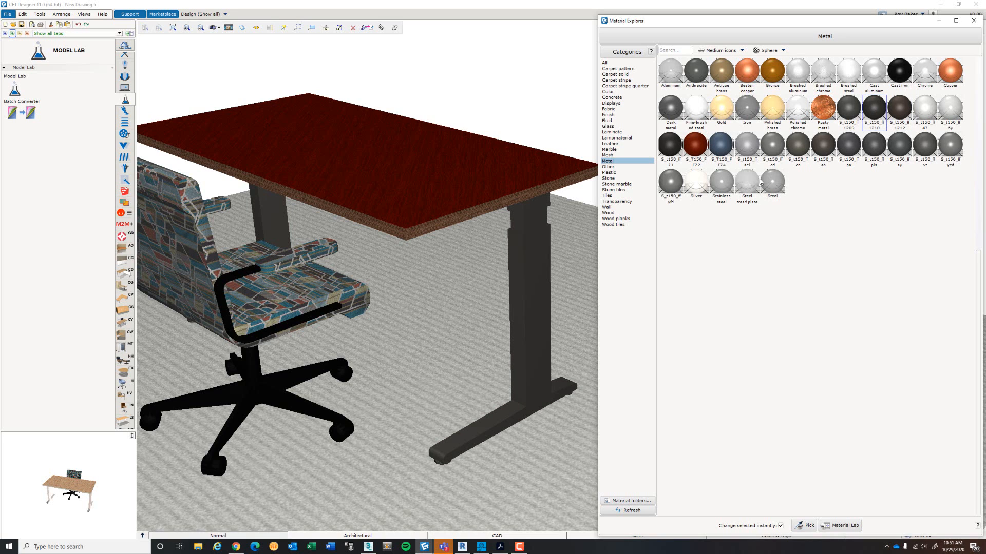
- Inspect the chair base's Plastic, Opaque Black in Material Lab, close it, and apply Cast iron to the chair's base and frame
click(804, 525)
click(282, 397)
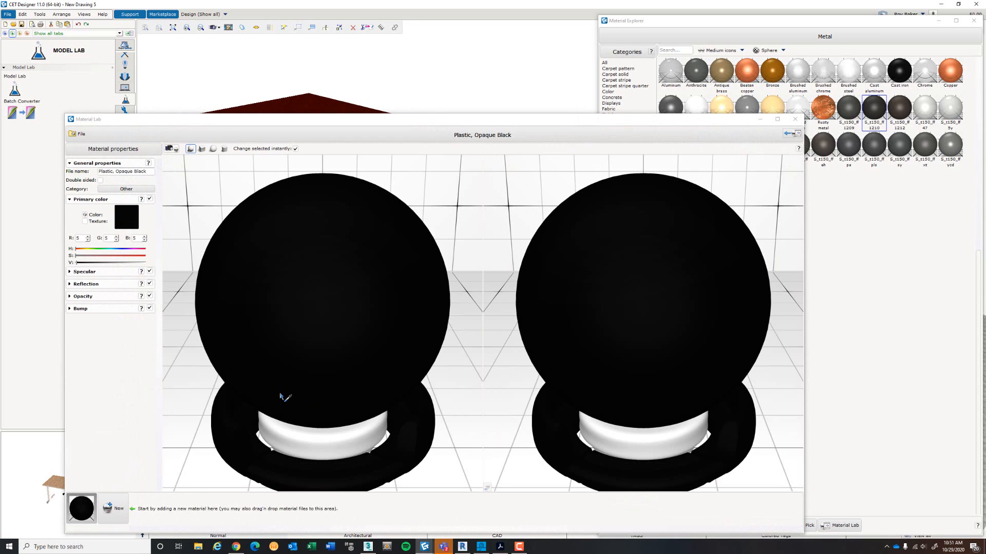
click(802, 120)
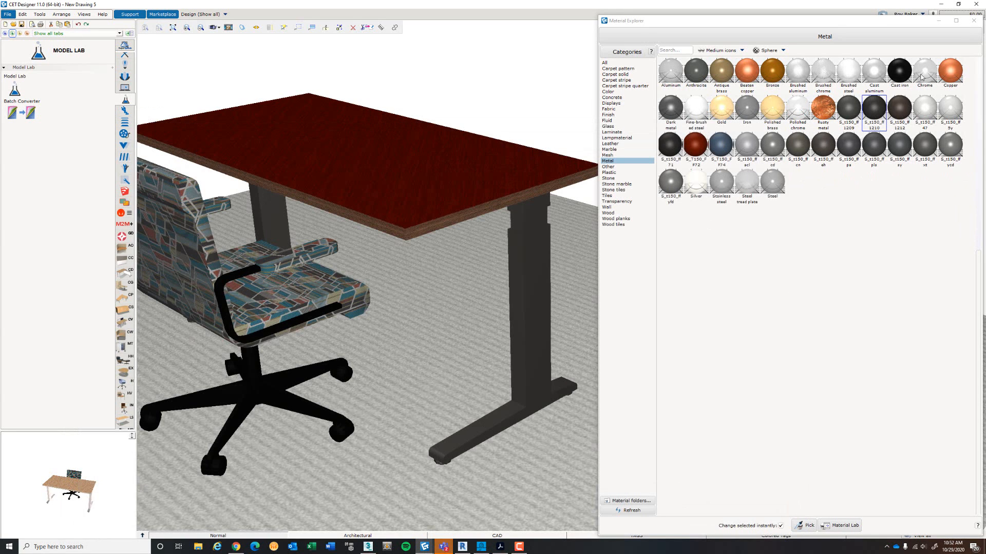
drag(899, 71, 207, 239)
- Open the chair's seat fabric in Material Lab, set its specular amount to 0.5, and close Material Lab
scroll(250, 268, up, 2)
middle_drag(250, 268, 393, 275)
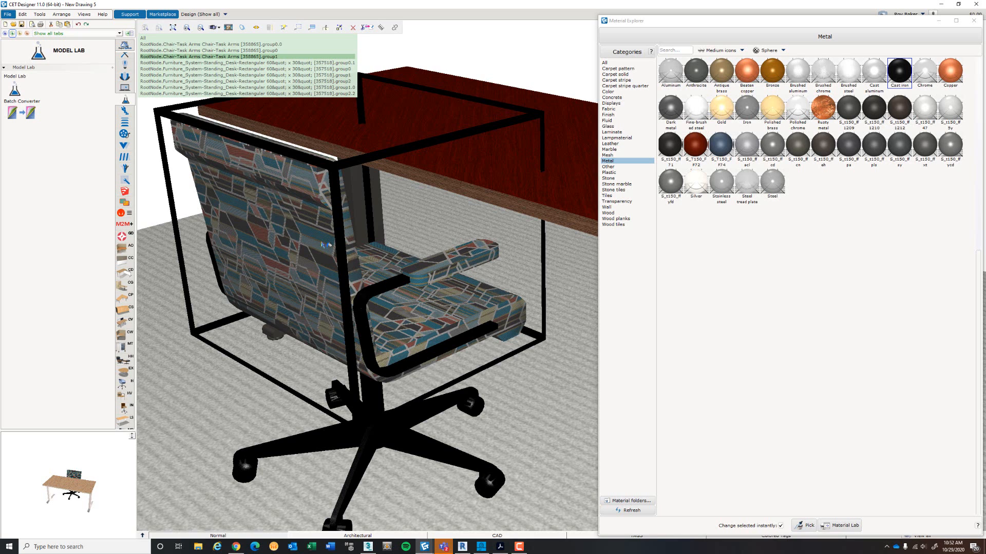
click(807, 525)
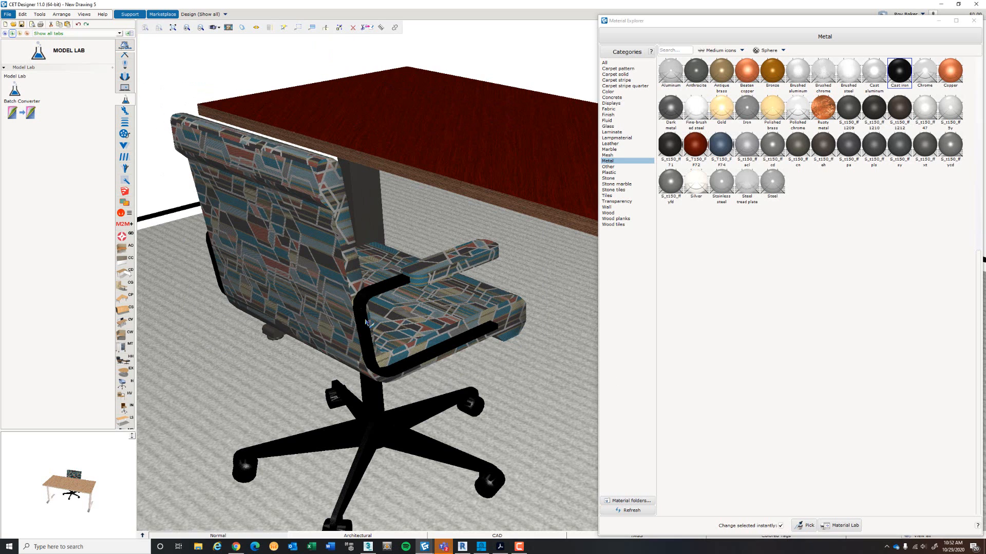
click(312, 247)
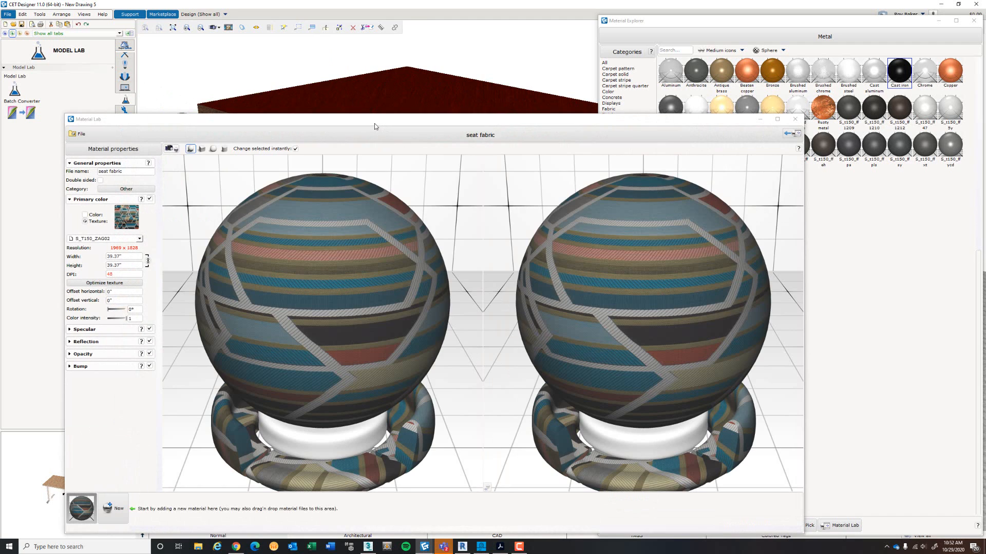
drag(374, 126, 409, 81)
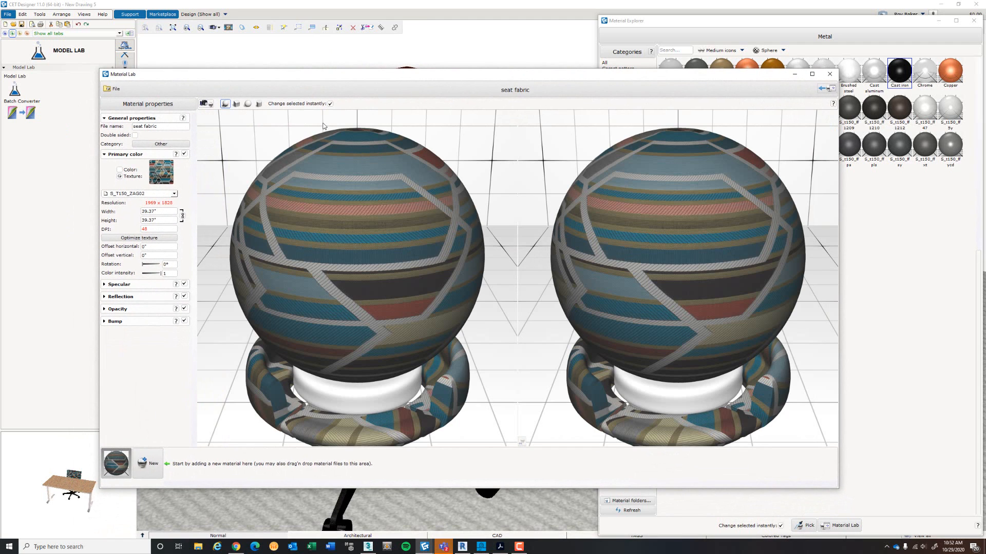
click(104, 284)
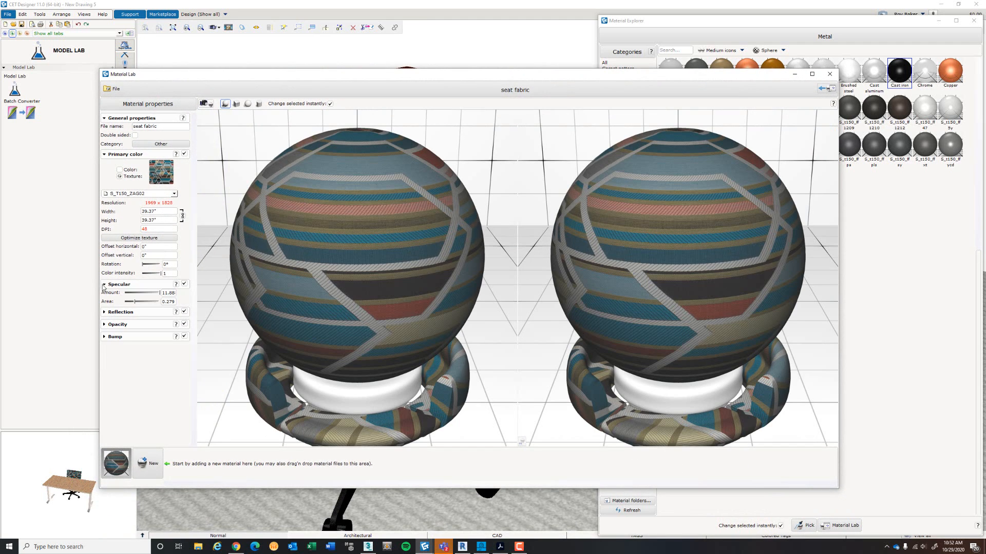
drag(159, 296, 142, 291)
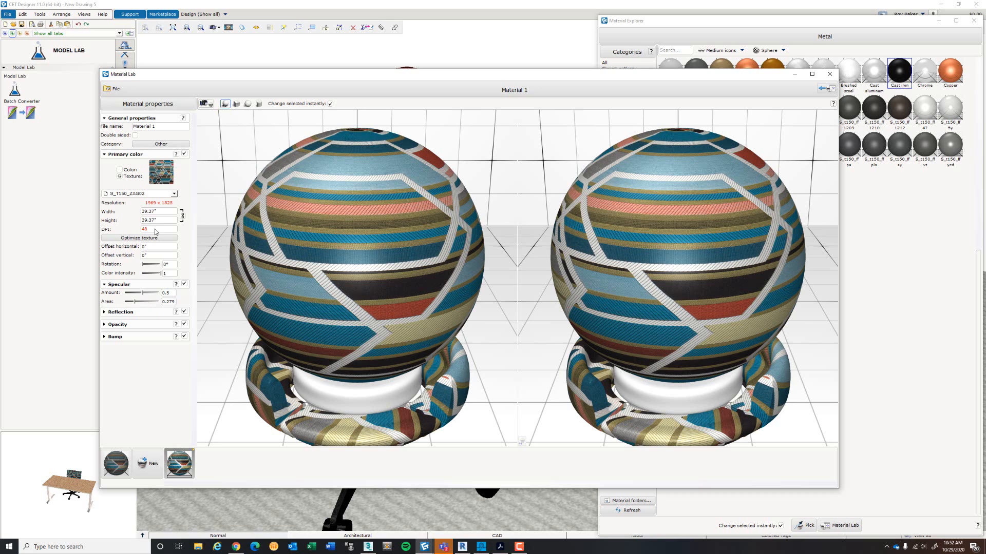
click(831, 75)
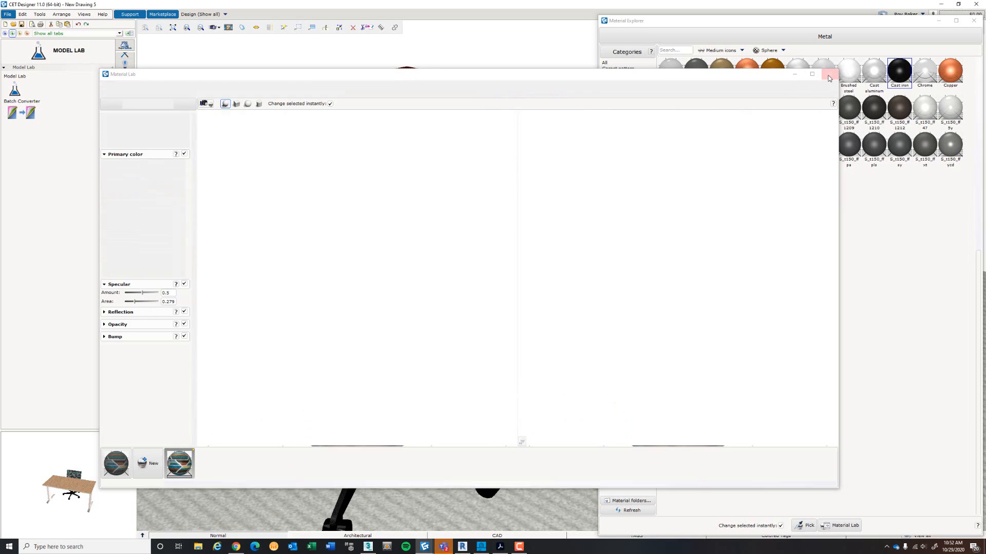
- Close the Material Explorer and start a rendering of the full desk and chair in the 3D view
click(973, 22)
scroll(541, 194, down, 1)
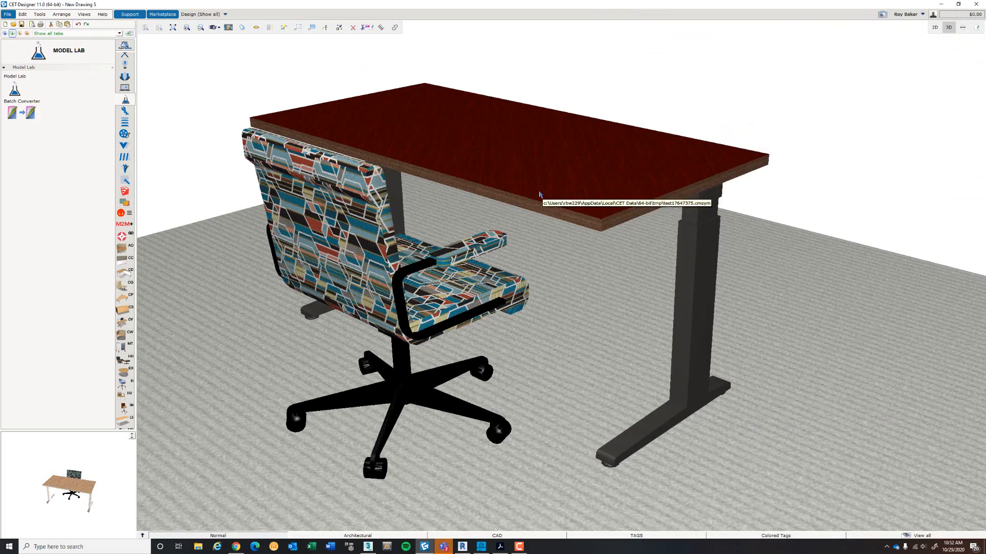
scroll(541, 194, up, 1)
middle_drag(455, 208, 503, 224)
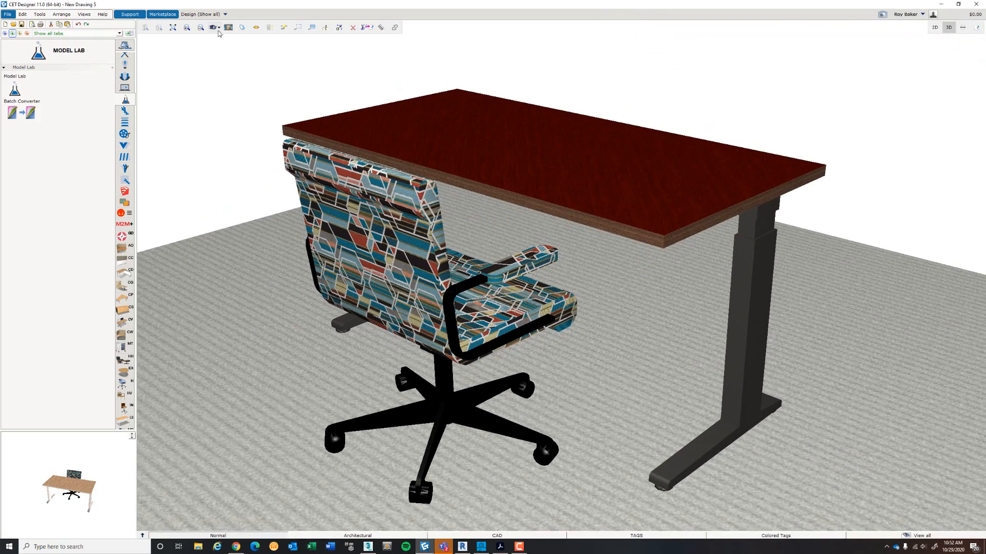
click(213, 27)
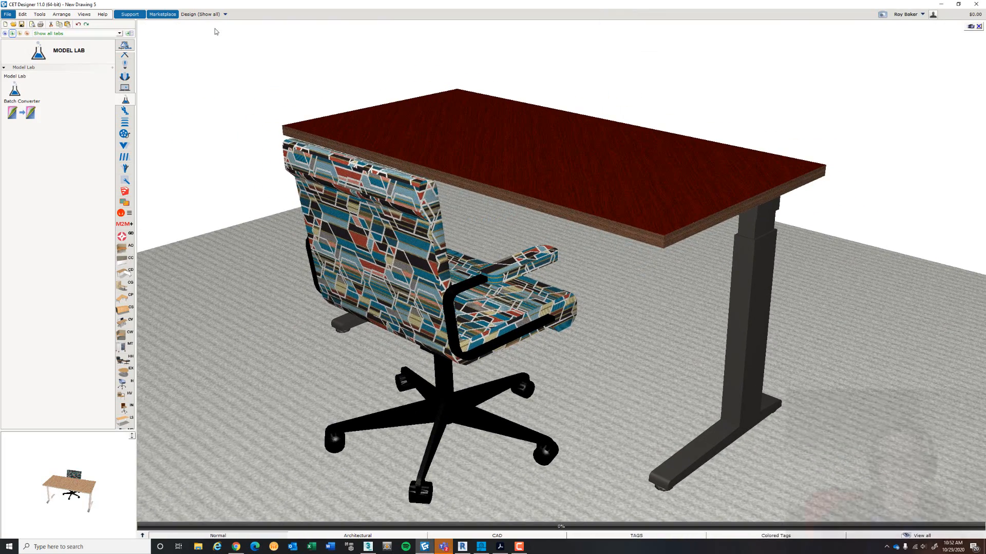